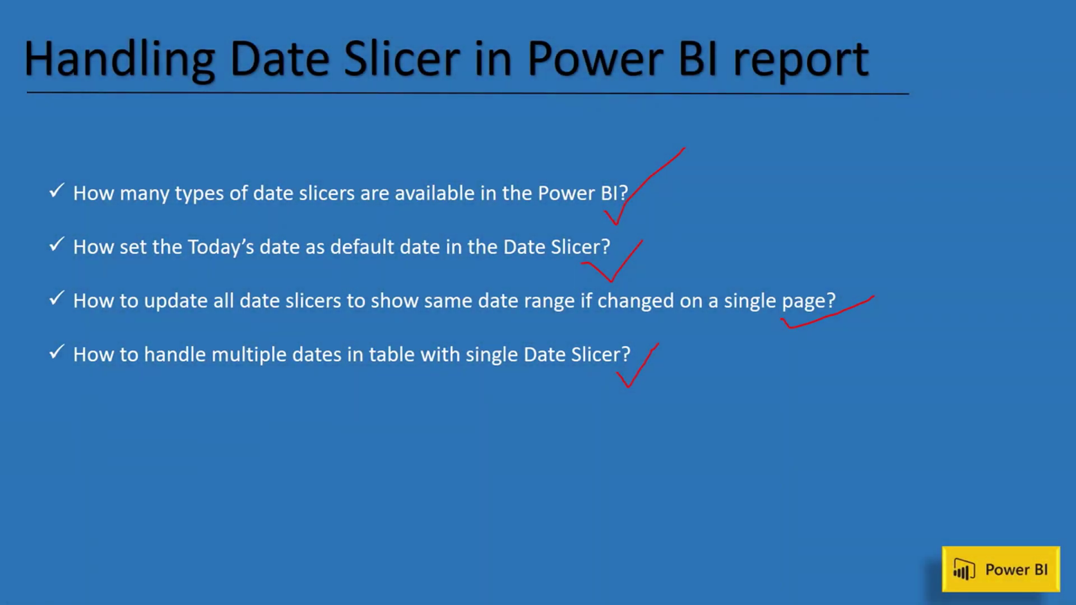
Switch to Power BI Desktop and load the financials table from the Financial Sample dataset
key("alt+Tab")
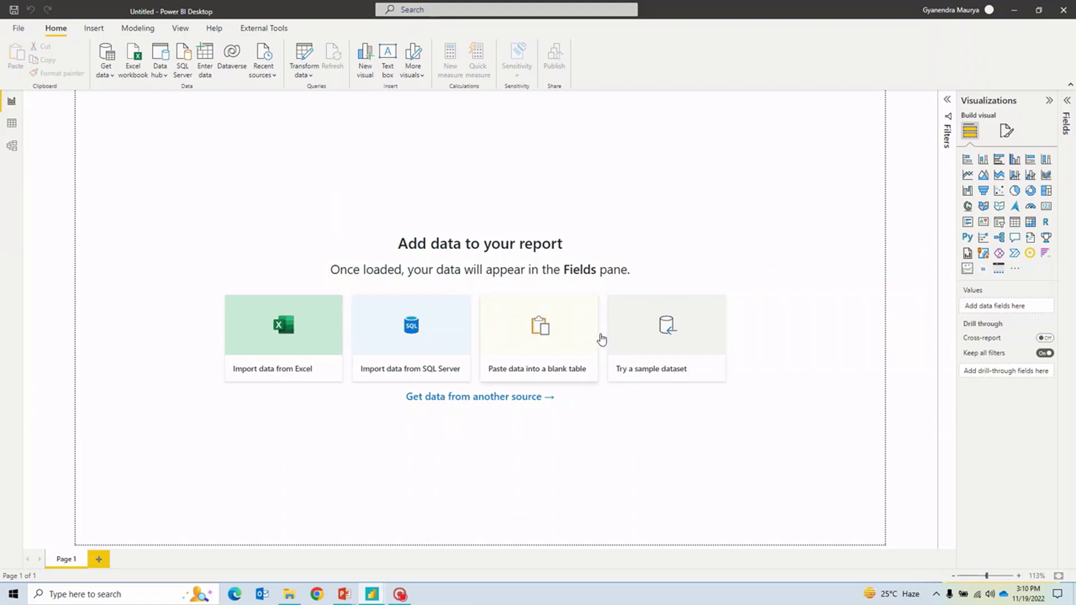
left_click(651, 341)
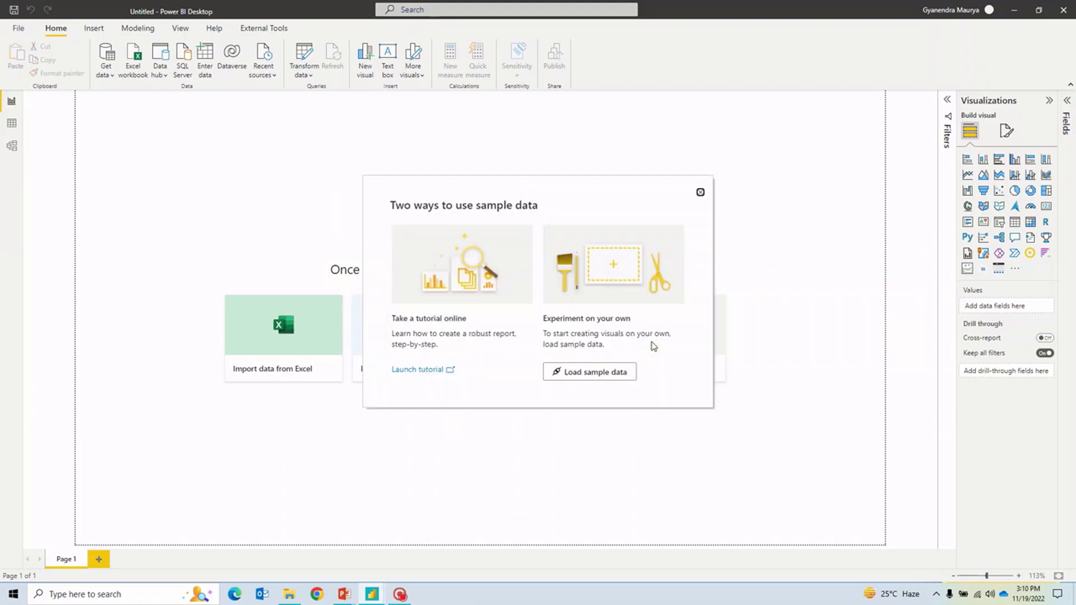
left_click(580, 374)
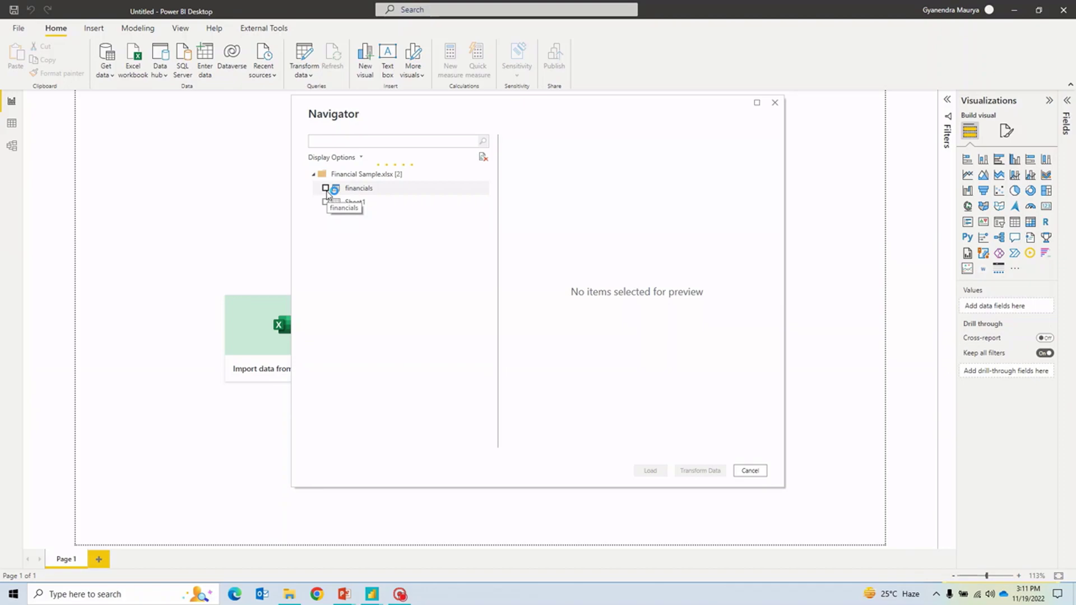
left_click(327, 191)
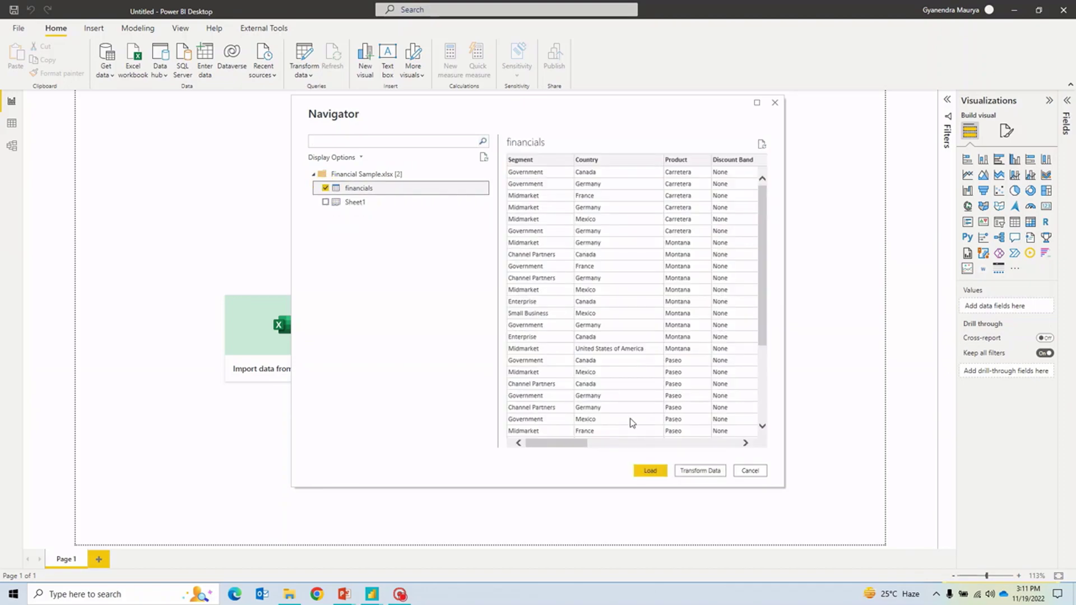
left_click(650, 471)
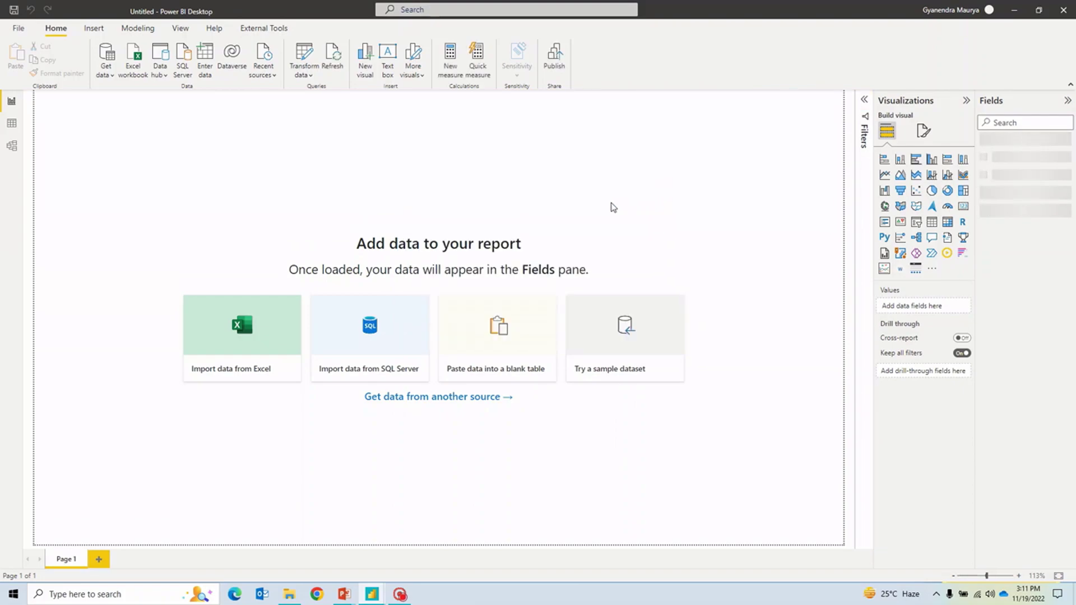
Review the rows of the financials table and the properties of its Date column
left_click(12, 121)
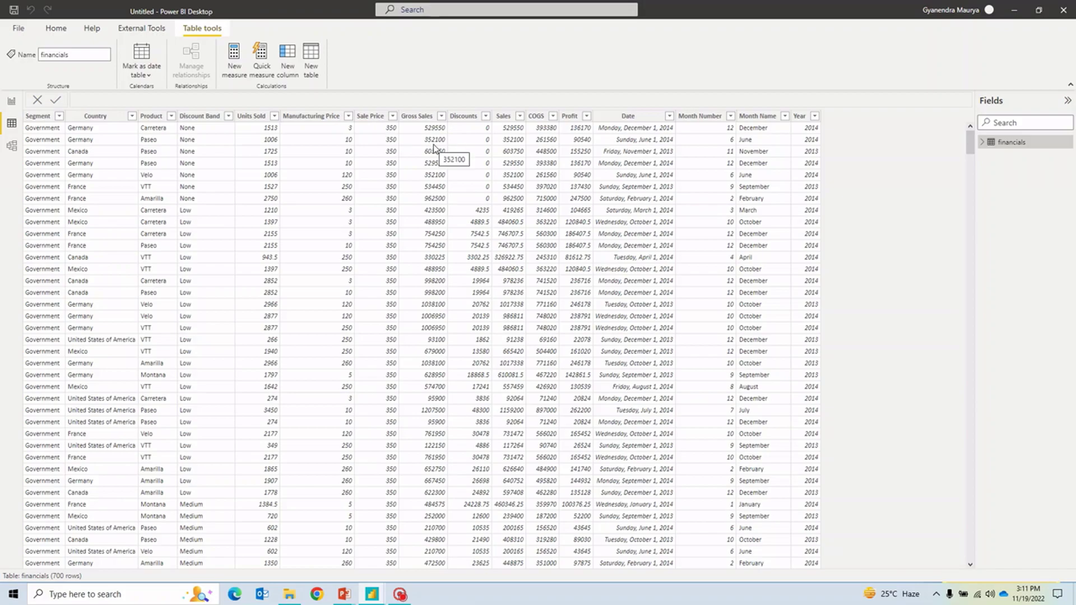
left_click(11, 102)
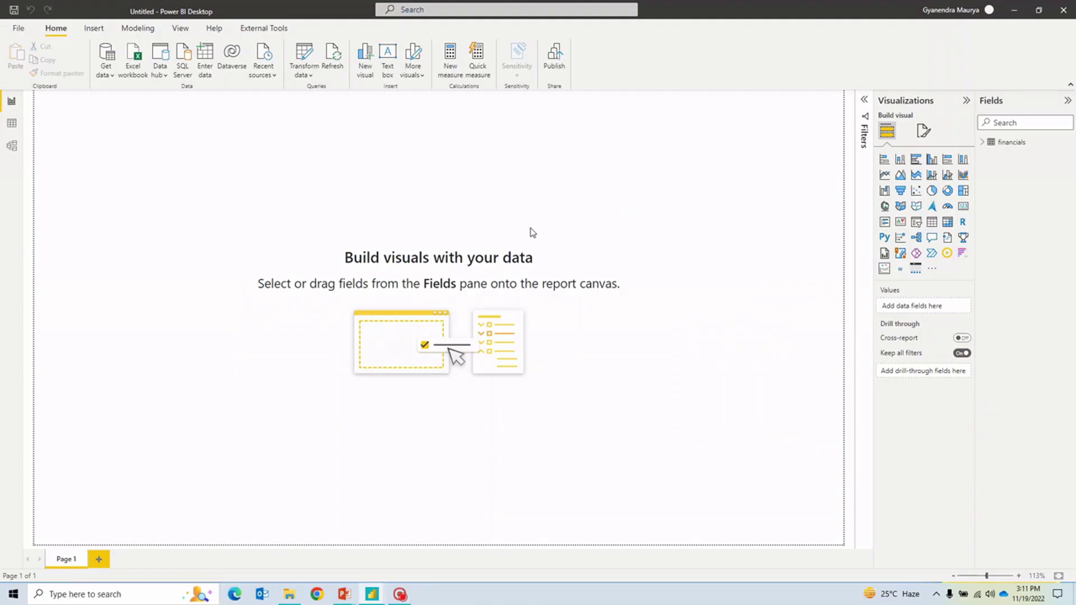
left_click(982, 141)
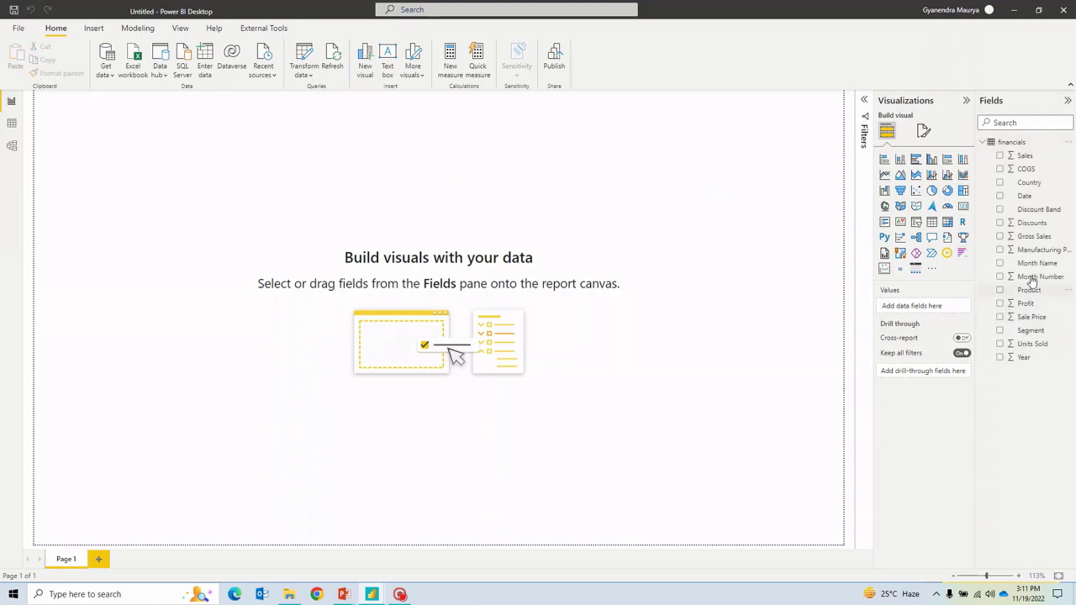
left_click(1026, 197)
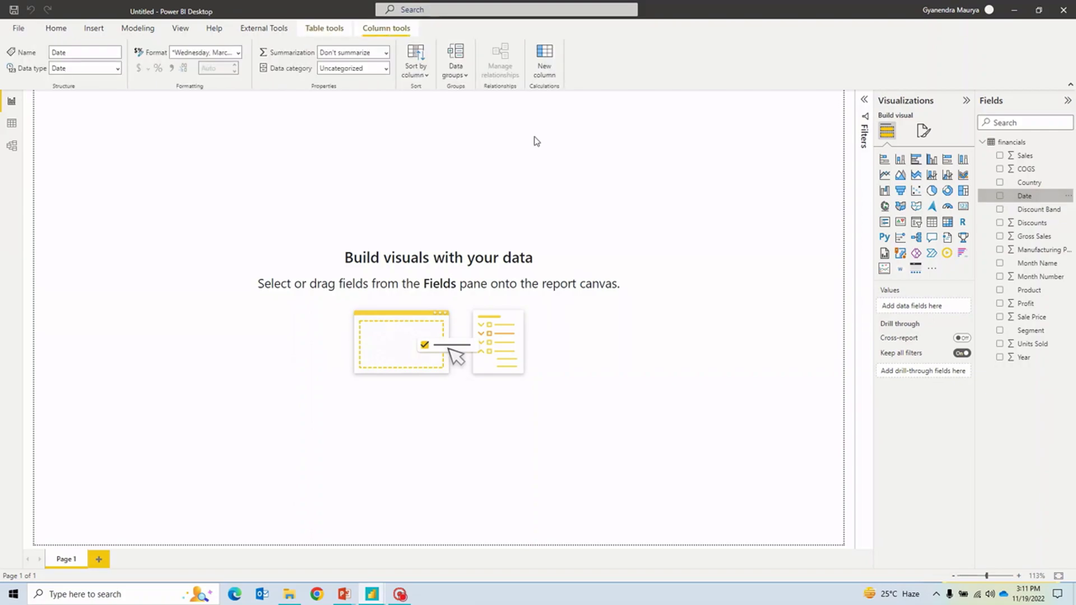
left_click(152, 270)
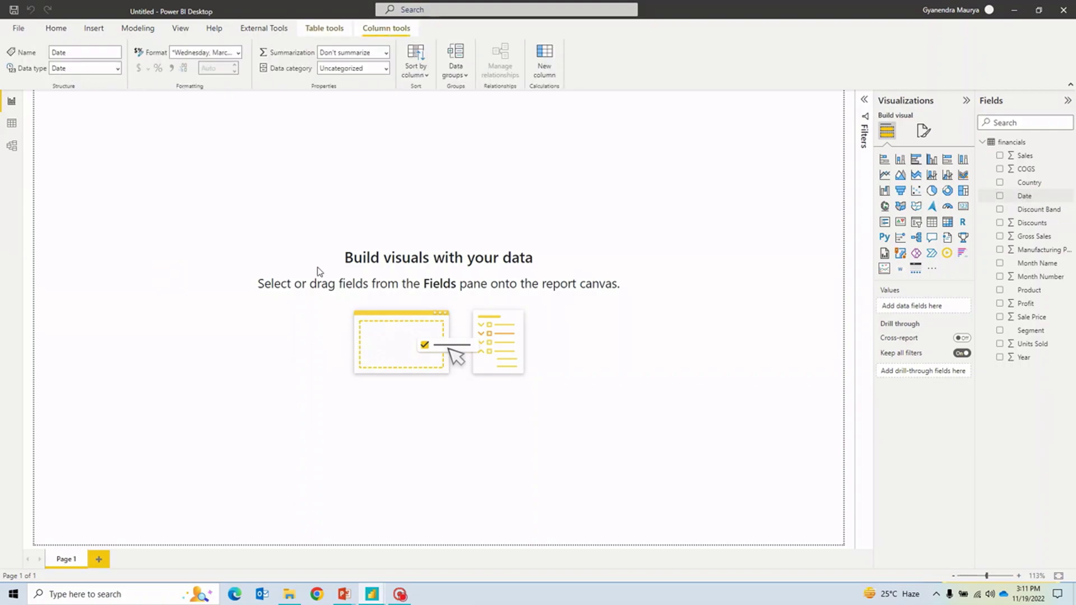
Add a slicer on the Date field to the report page, making it wider and shorter and repositioning it
left_click(916, 223)
left_click_drag(137, 192, 456, 276)
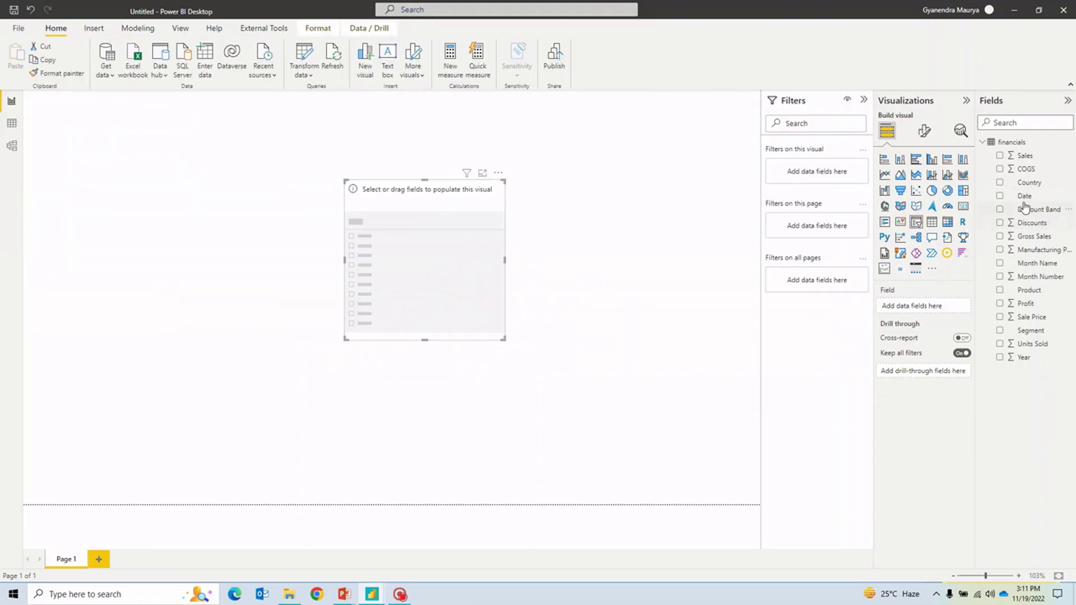
left_click(1000, 195)
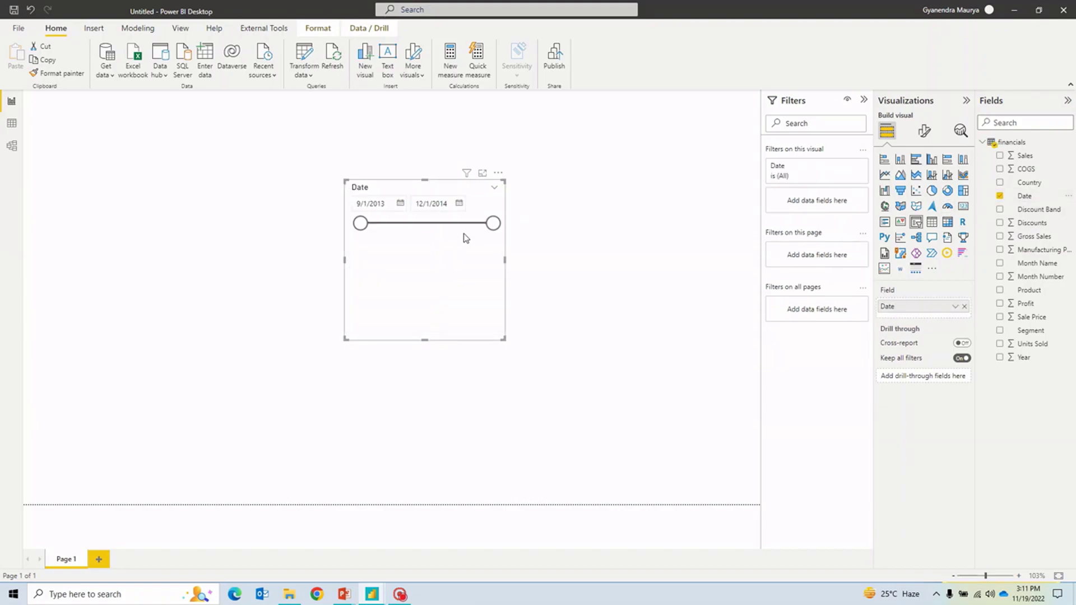
left_click_drag(451, 251, 375, 243)
left_click_drag(429, 333, 531, 267)
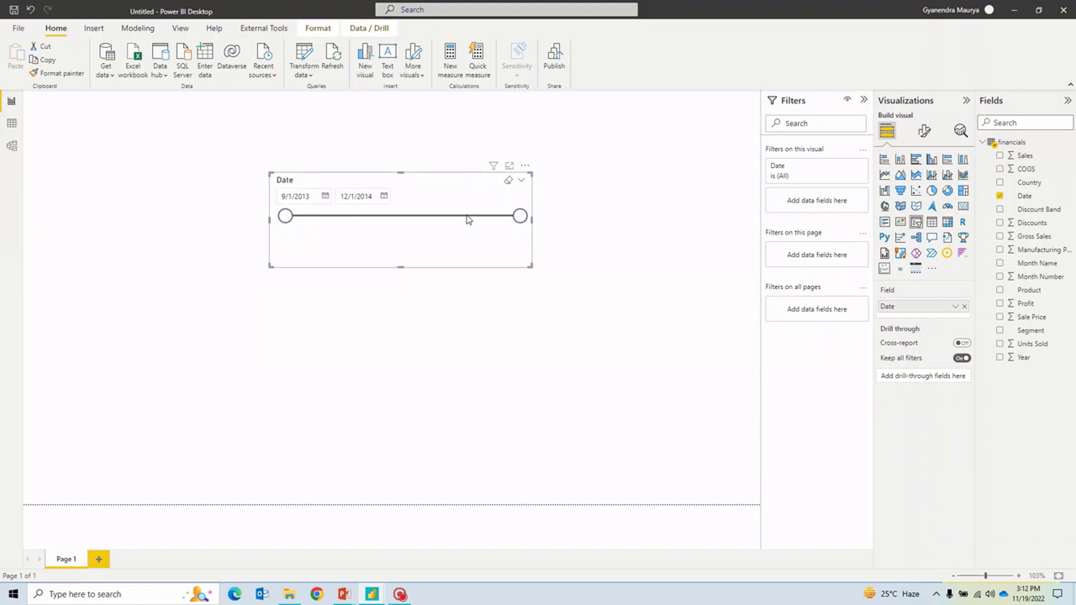
left_click_drag(435, 192, 430, 190)
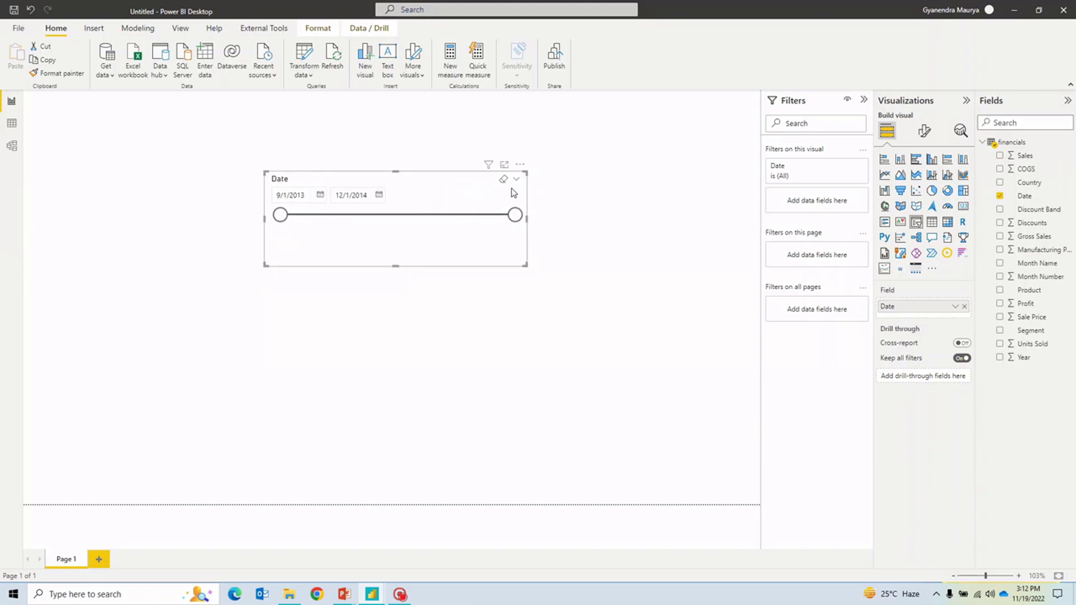
Switch the Date slicer's type to Before, and from there to After
left_click(518, 181)
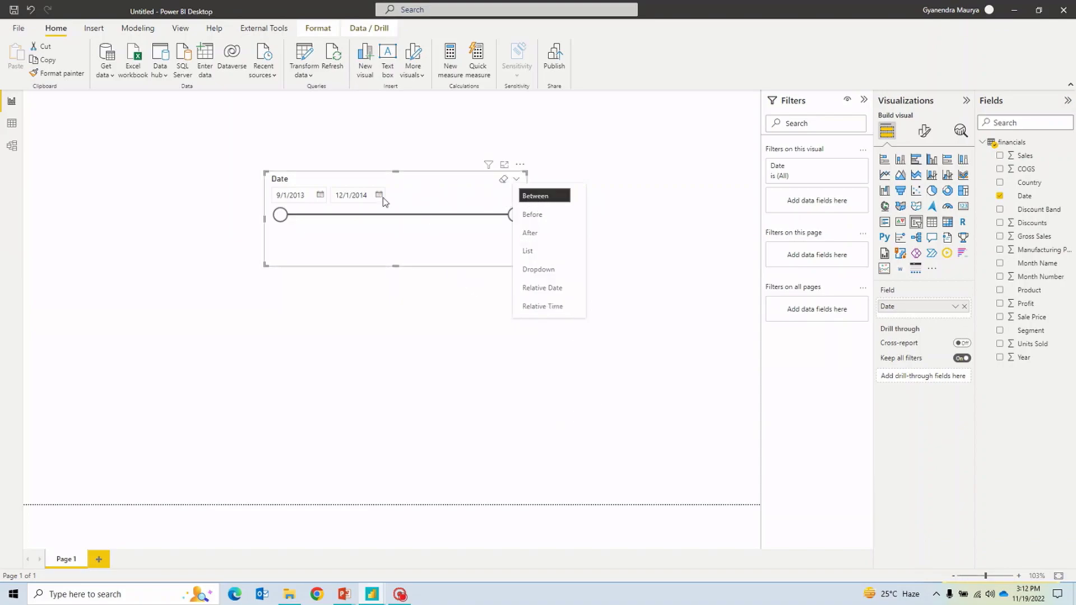
left_click(532, 216)
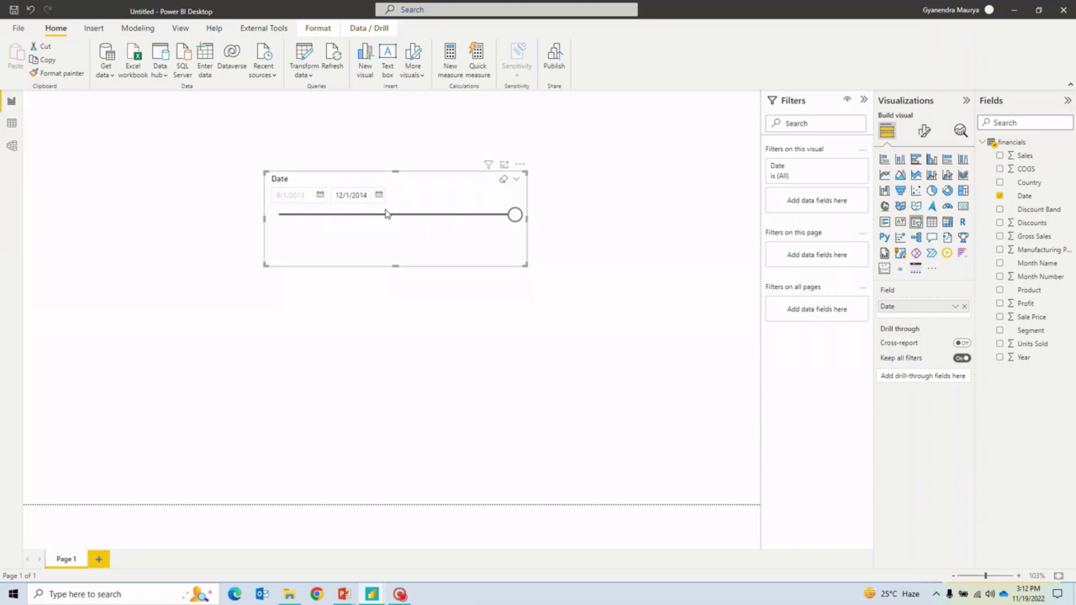
left_click(516, 178)
left_click(541, 232)
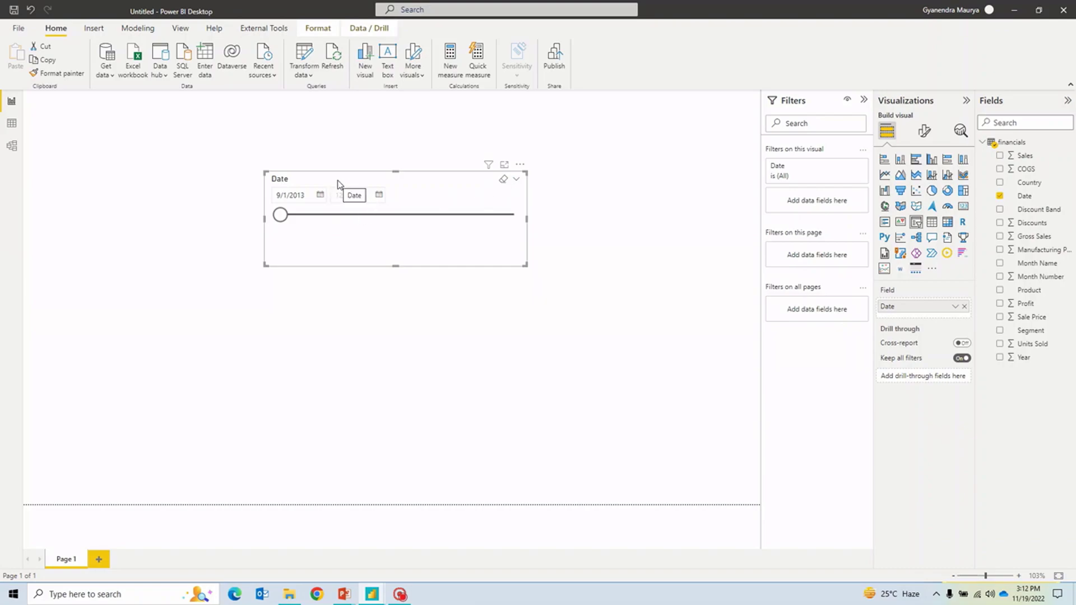
Look at the start date's calendar in the slicer, and deselect the visual without picking a date
left_click(320, 194)
left_click(421, 185)
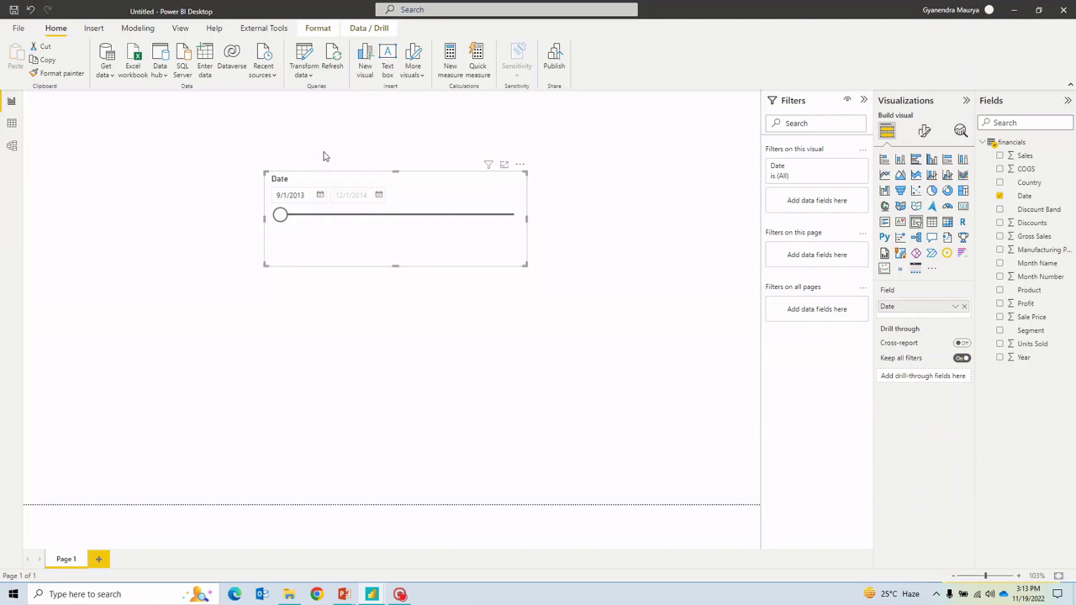
left_click(389, 341)
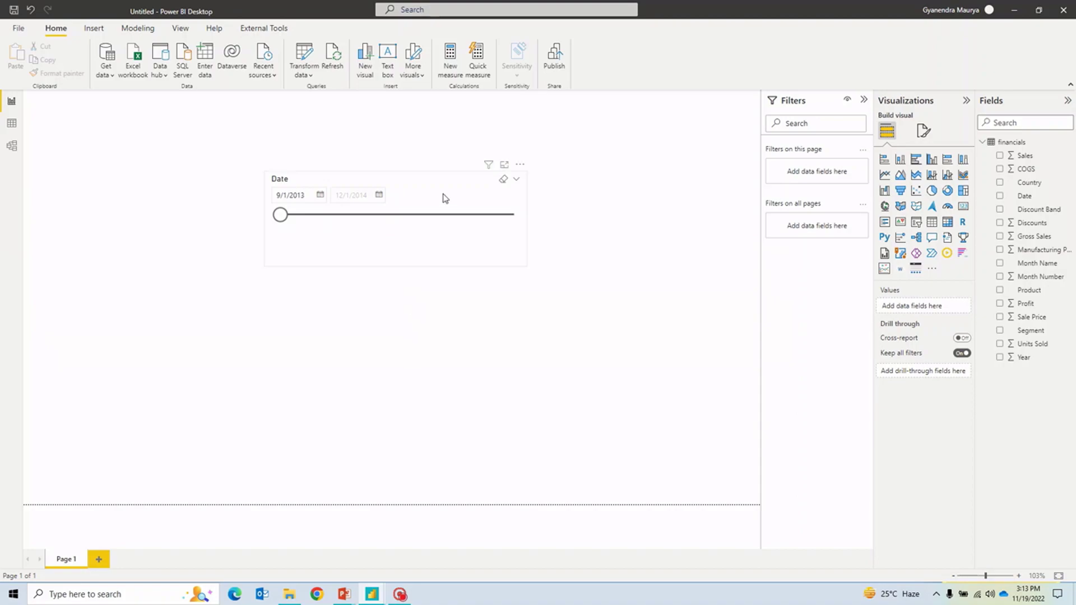
Change the Date slicer's type to List and stretch the visual taller to fit more dates
left_click(518, 181)
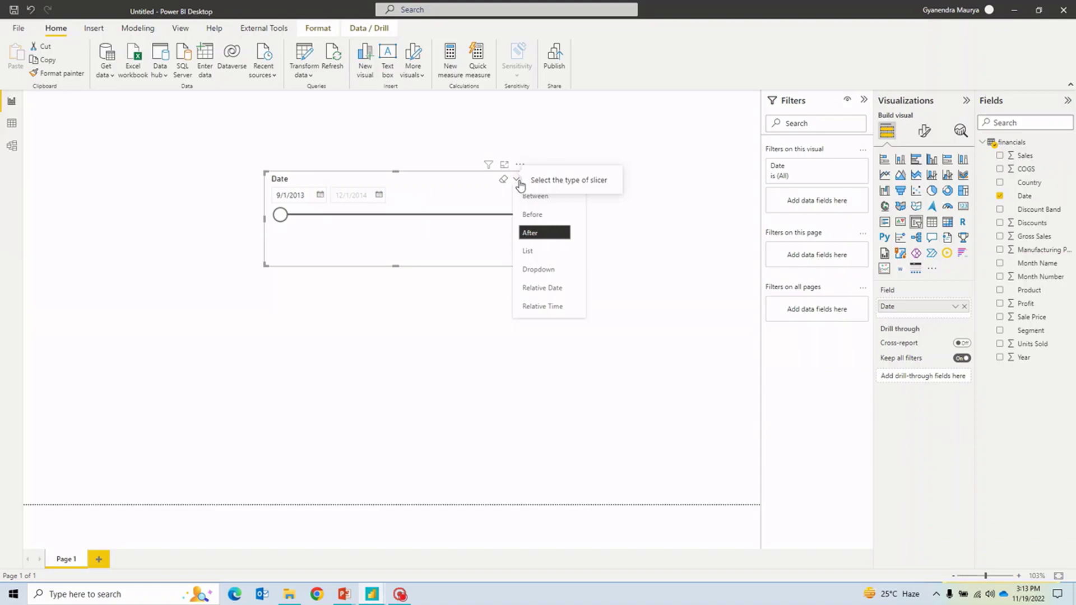
left_click(543, 253)
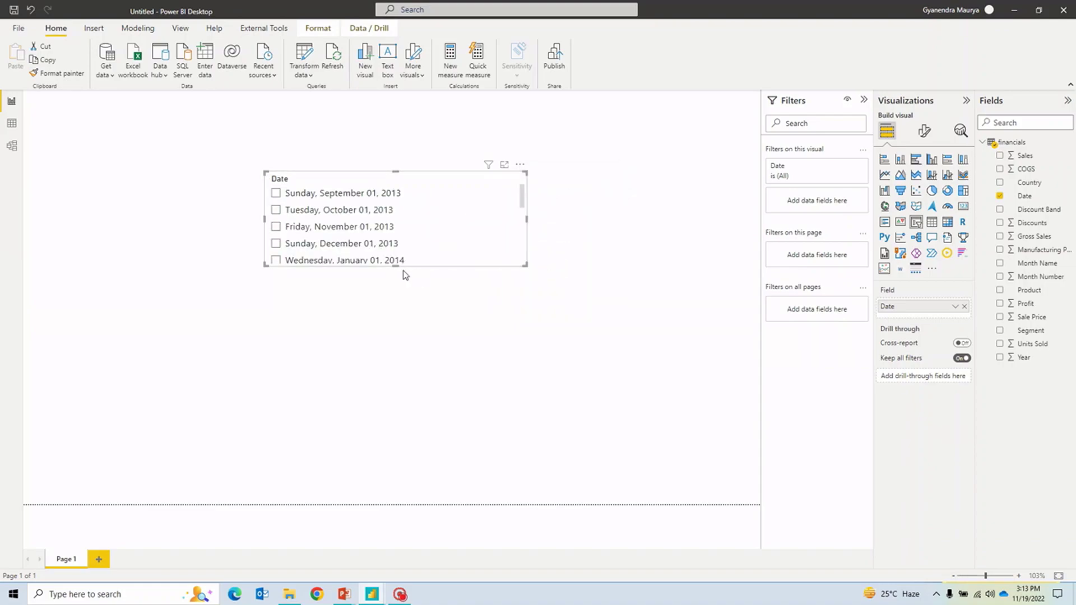
left_click_drag(396, 266, 409, 386)
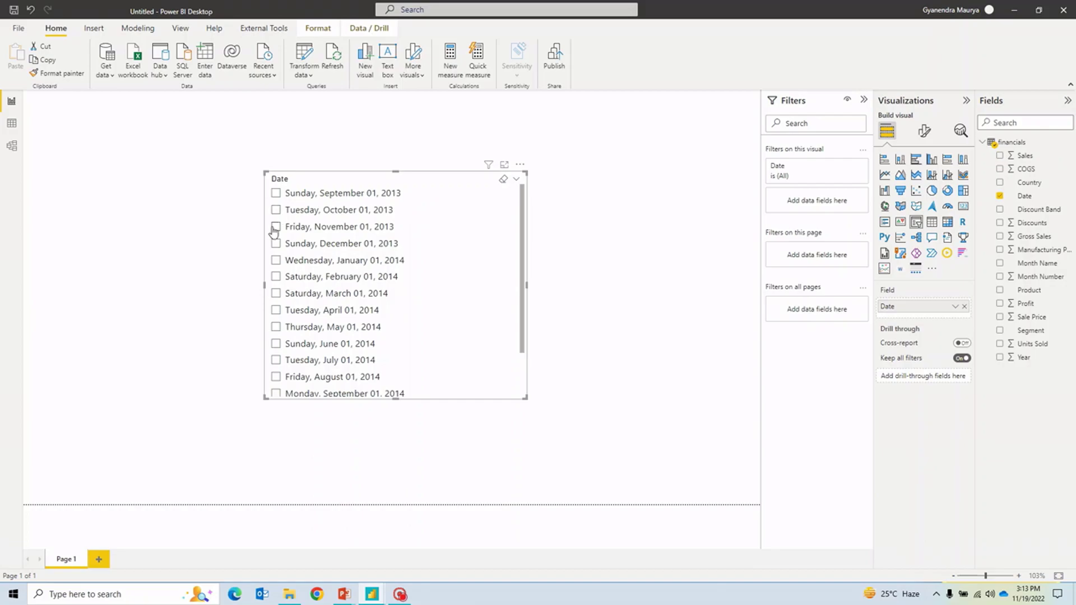
Change the Date slicer's type to Dropdown and expand its list of dates
left_click(516, 180)
left_click(549, 269)
left_click(512, 195)
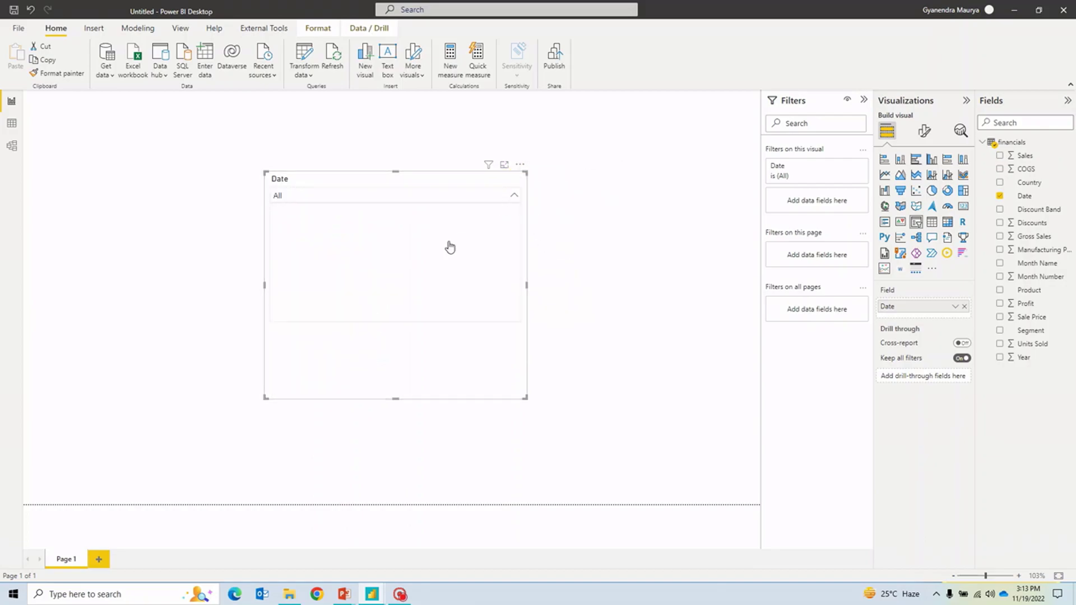
Change the Date slicer's type to Relative Date with Last 30 Days, and reduce the visual's height
left_click(514, 180)
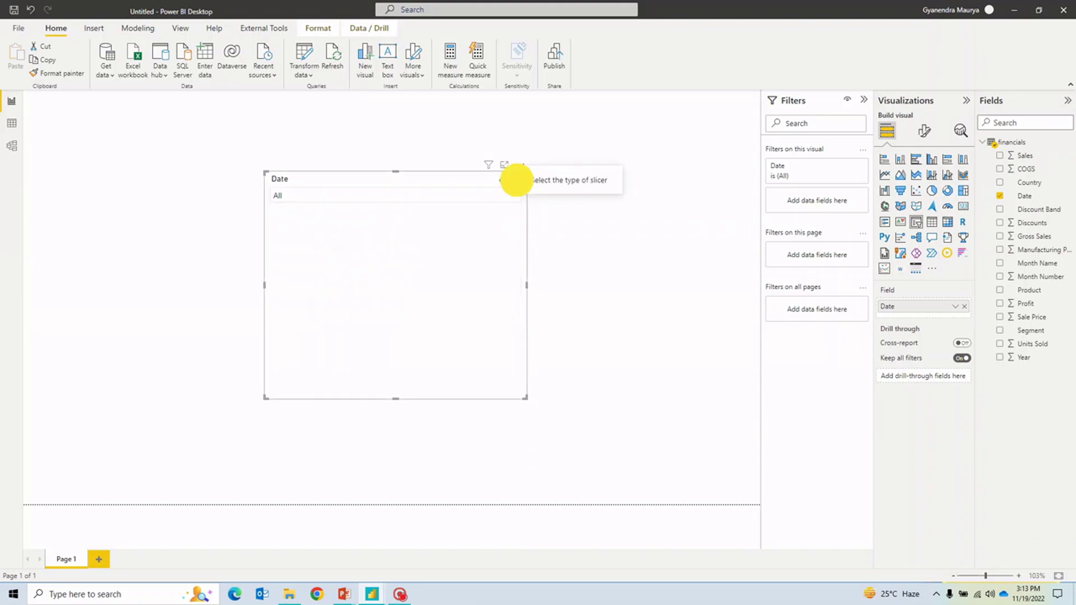
left_click(558, 292)
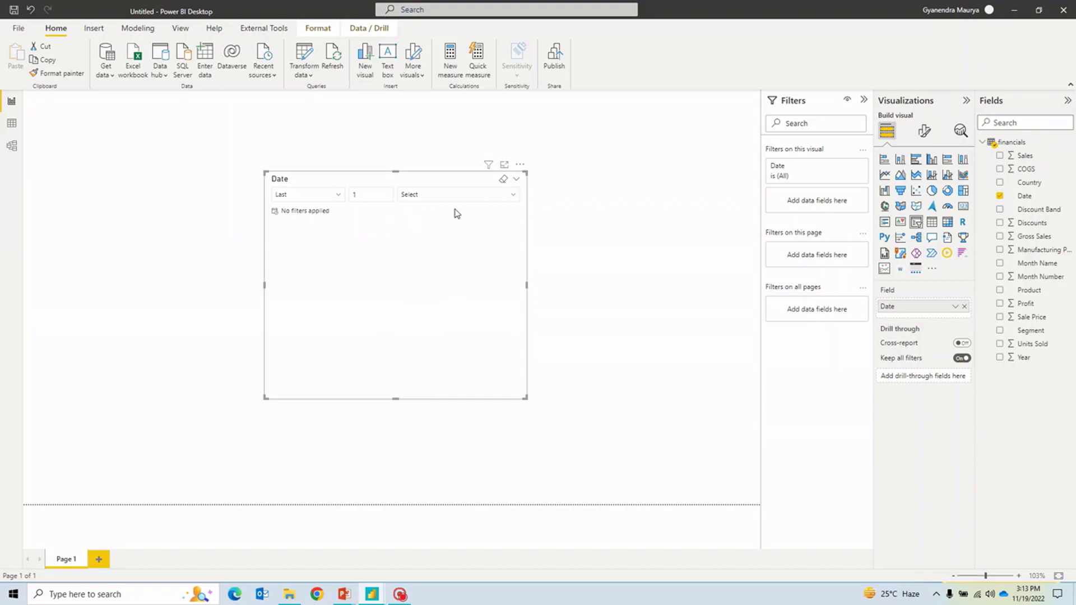
left_click(338, 196)
double_click(355, 194)
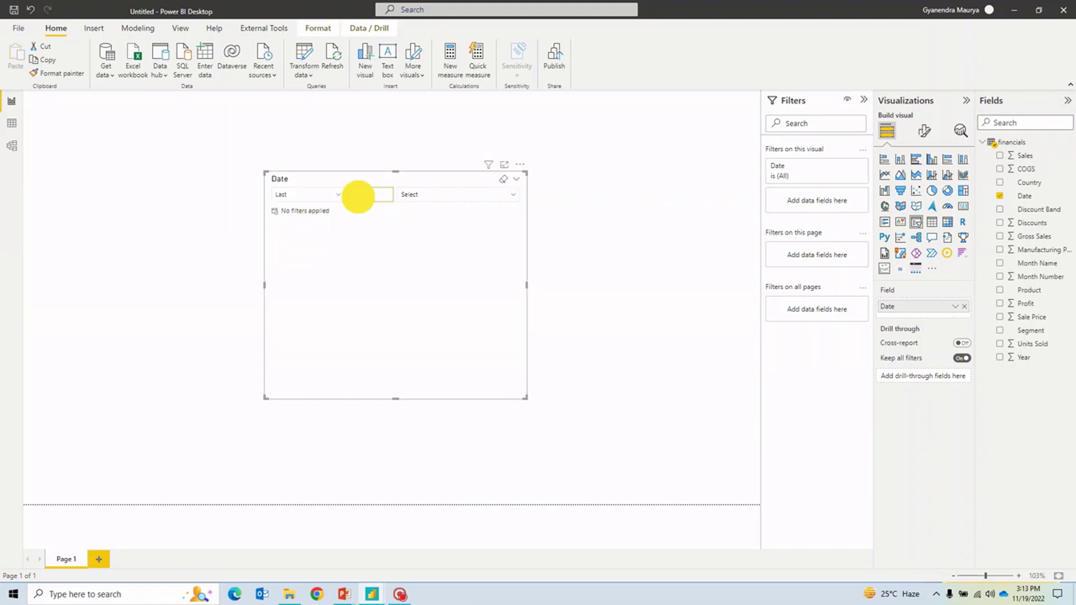
type("30")
left_click(458, 195)
left_click(436, 234)
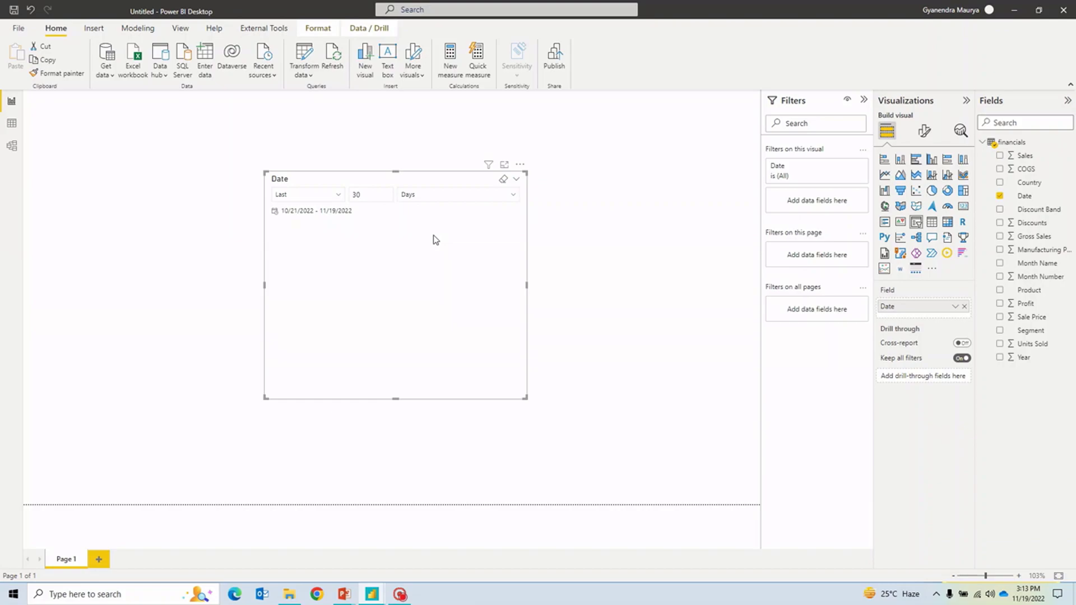
left_click_drag(395, 399, 420, 251)
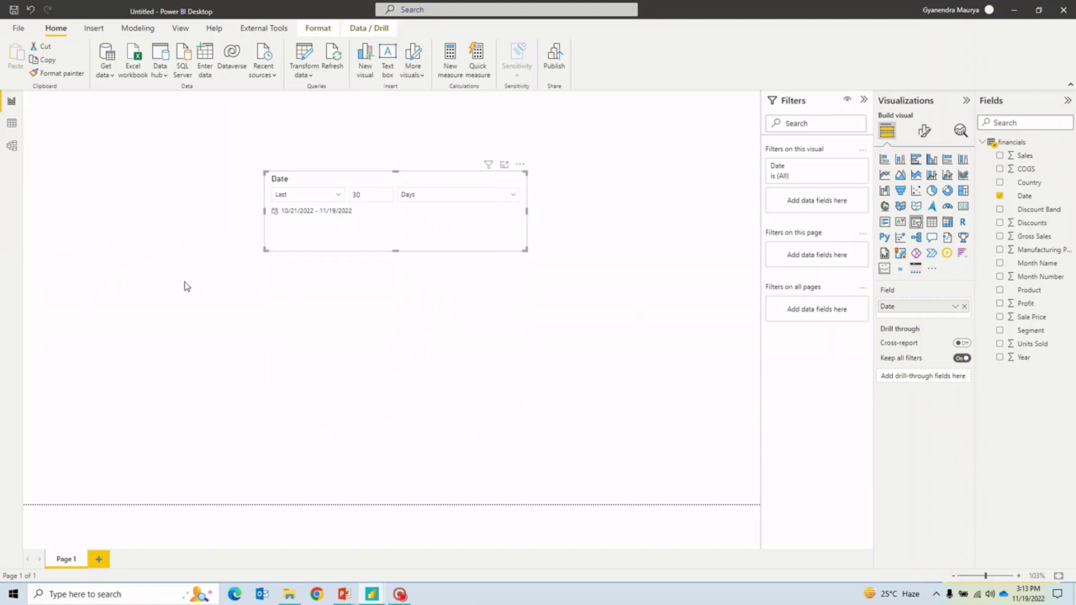
left_click(512, 201)
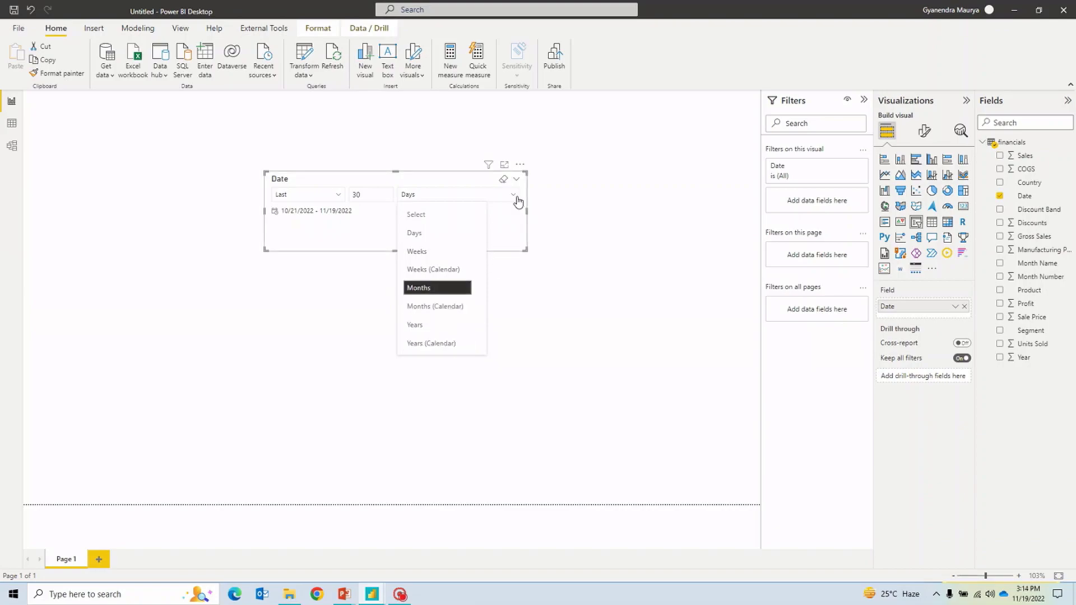
Change the Date slicer's type to Relative Time and view its available time units
left_click(516, 180)
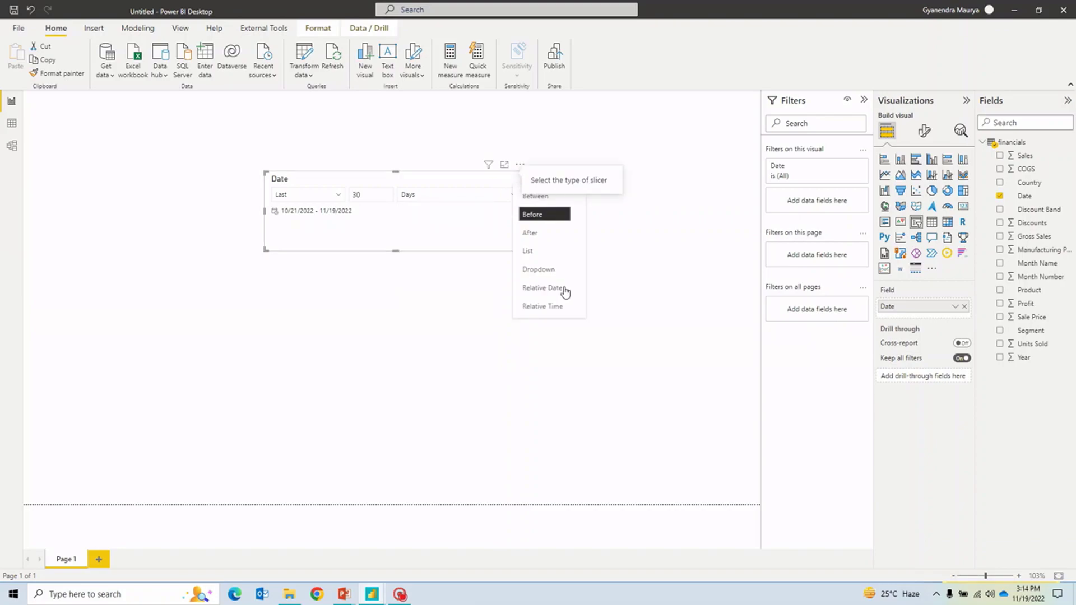
left_click(545, 311)
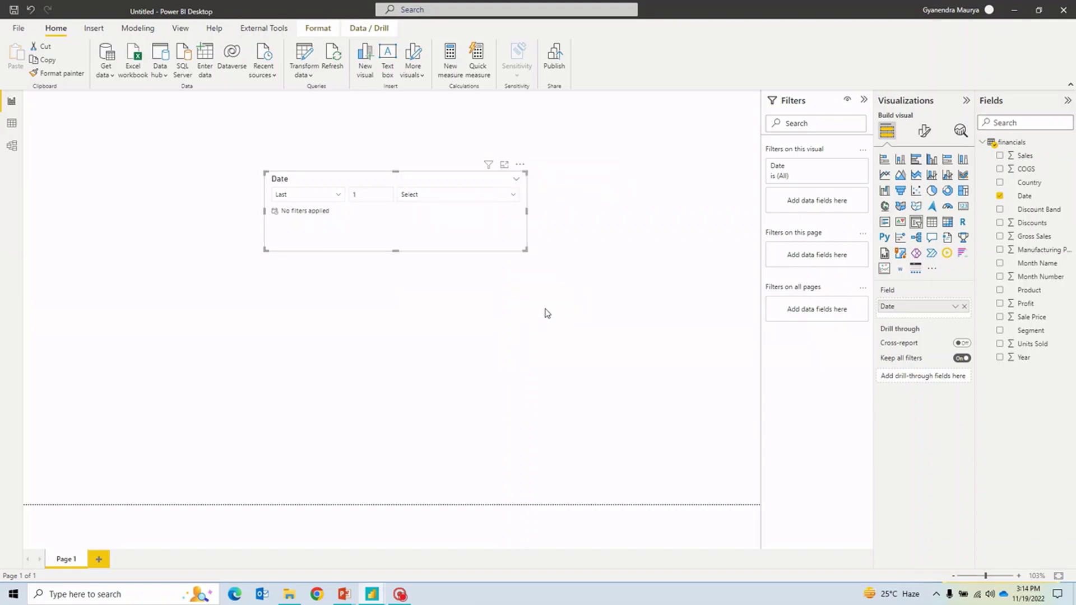
left_click(511, 196)
left_click(491, 226)
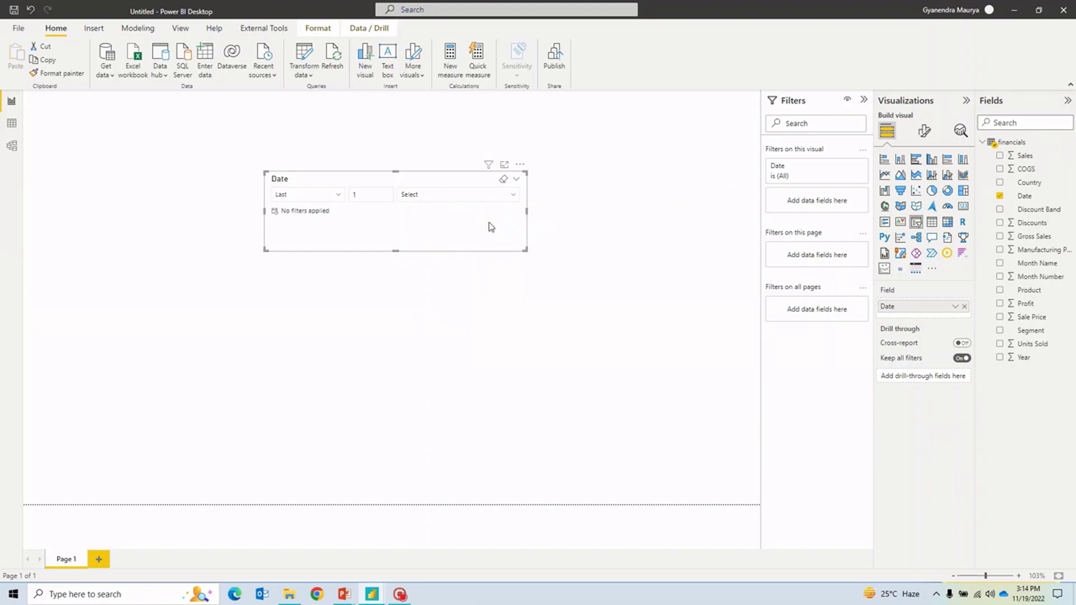
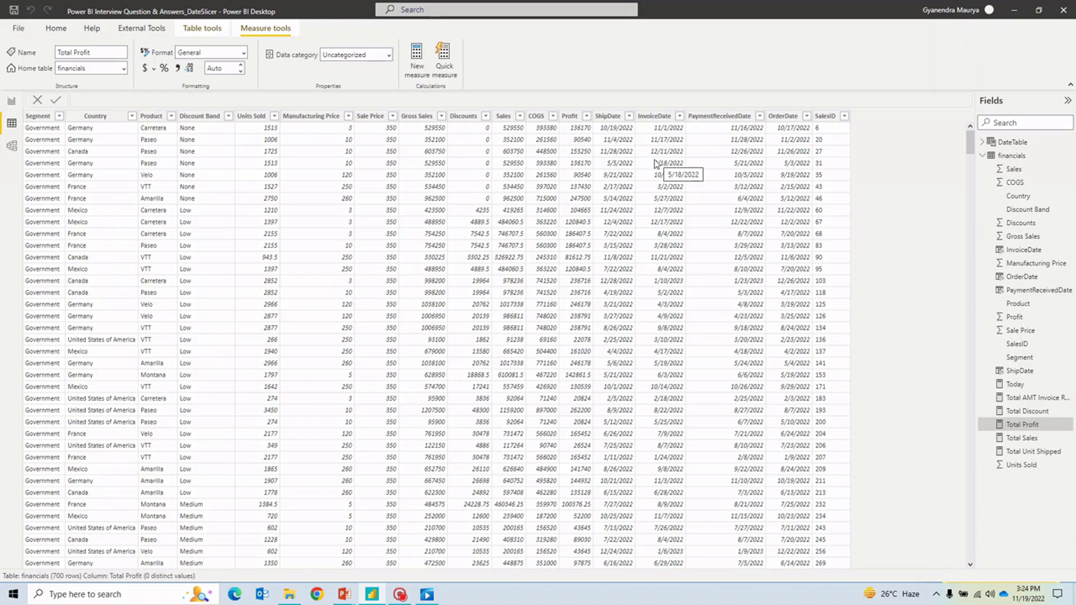
Examine the formulas of the OrderDate, ShipDate, InvoiceDate and PaymentReceivedDate columns in the financials table
left_click(787, 118)
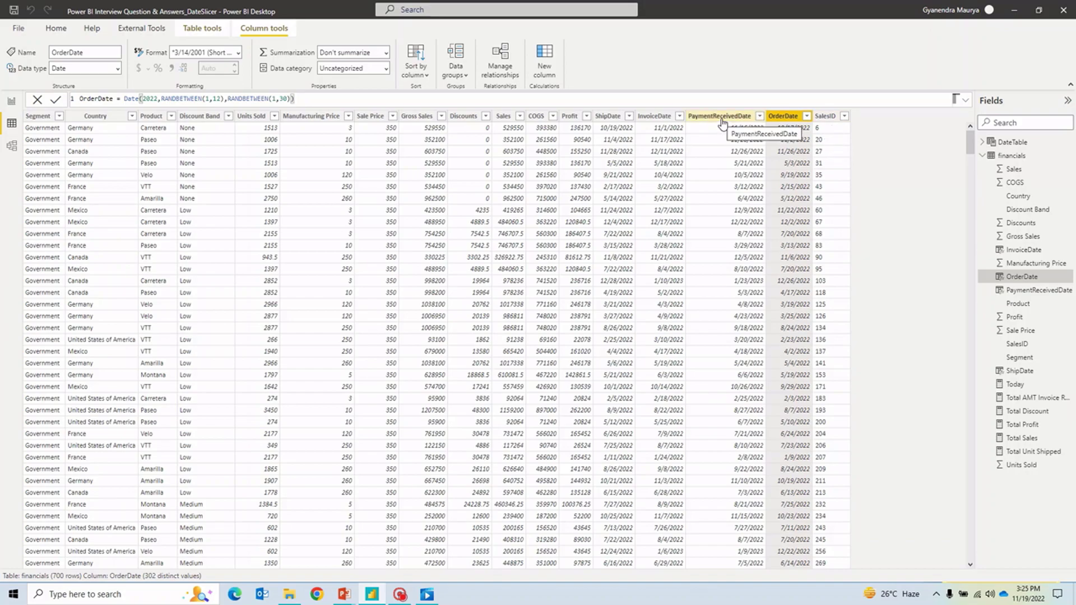
left_click(610, 116)
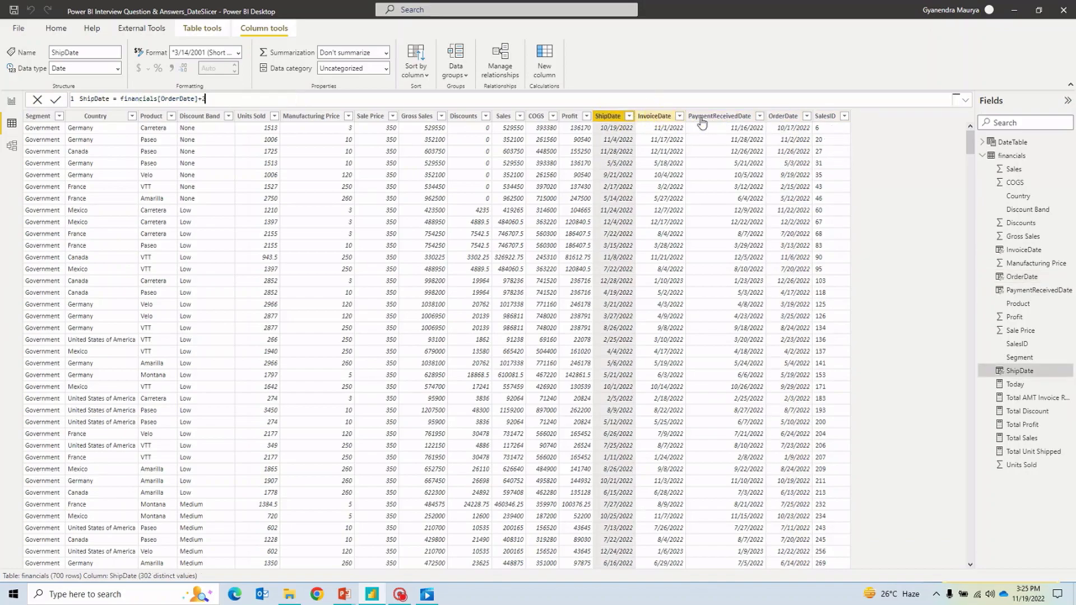
left_click(722, 117)
left_click(619, 116)
left_click(784, 116)
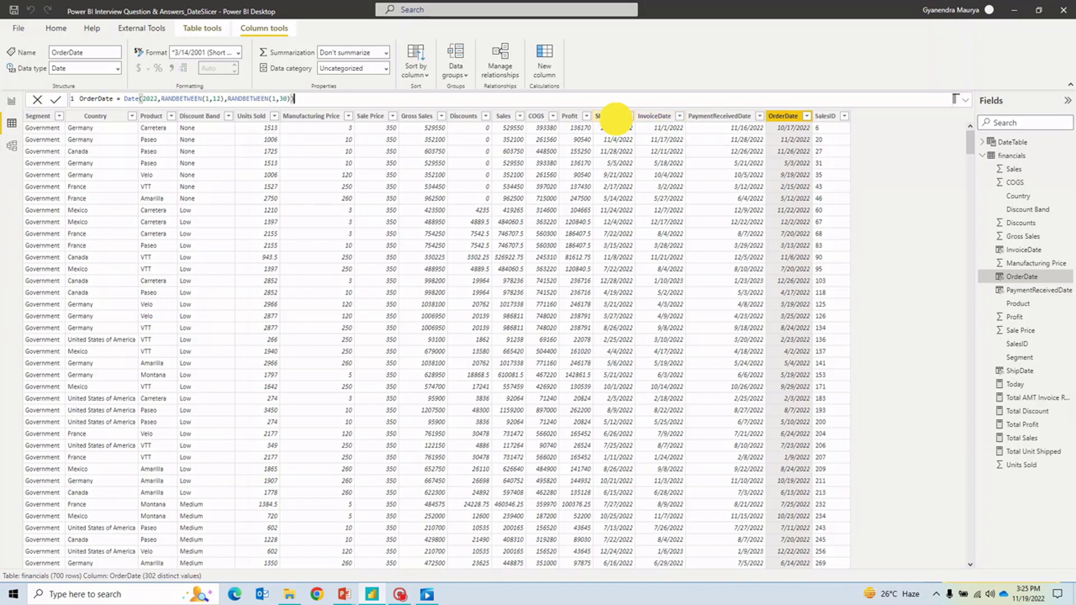
left_click(616, 117)
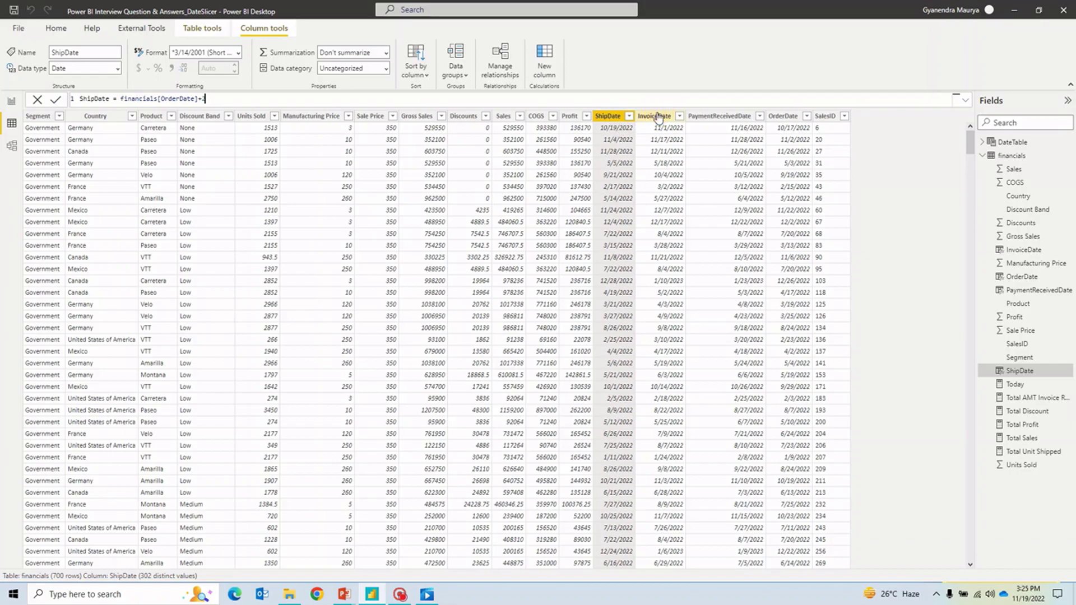
left_click(656, 116)
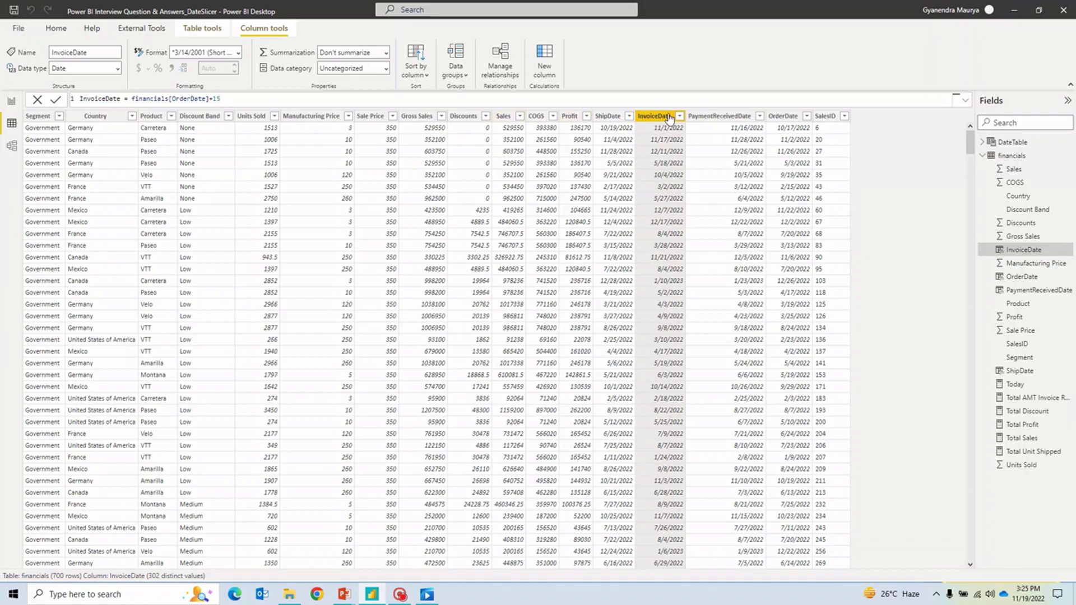
left_click(714, 117)
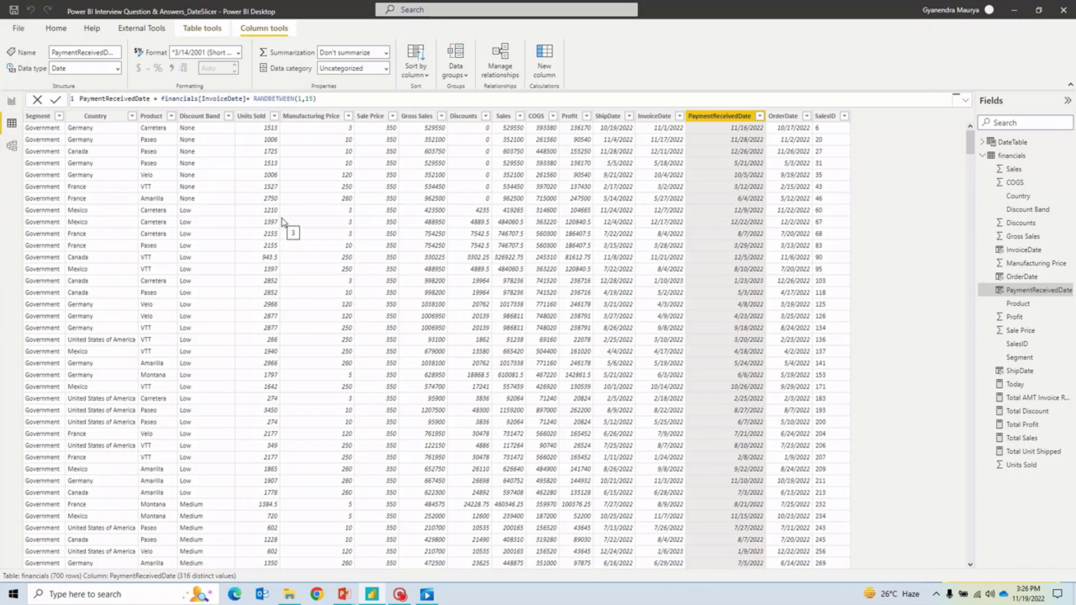
Return to the Use_Relationship_DAX report page and look over its KPI cards and Date slicer
left_click(11, 101)
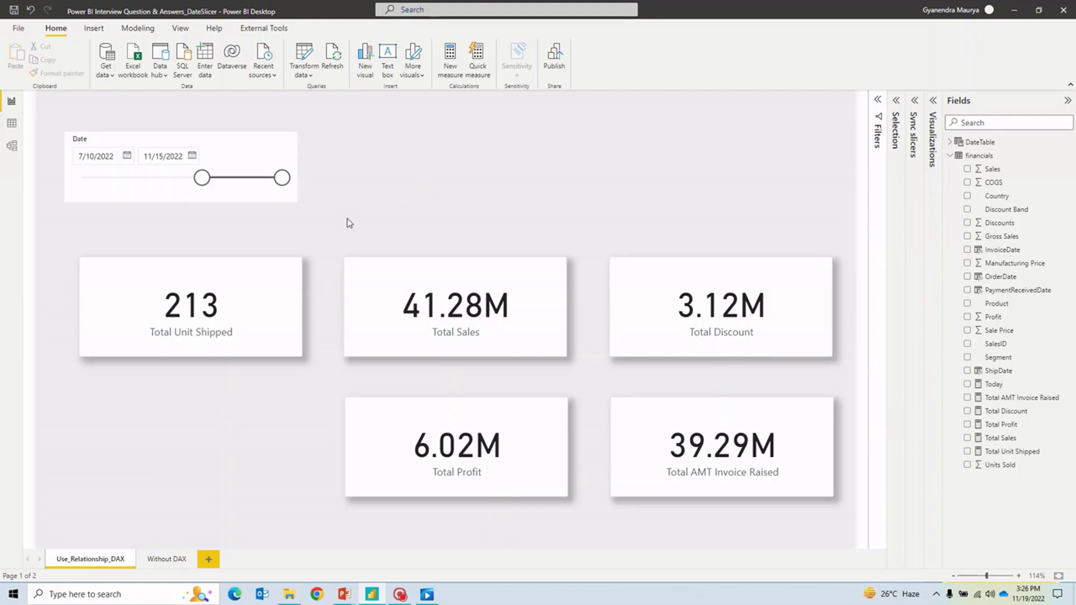
left_click(110, 288)
left_click(425, 295)
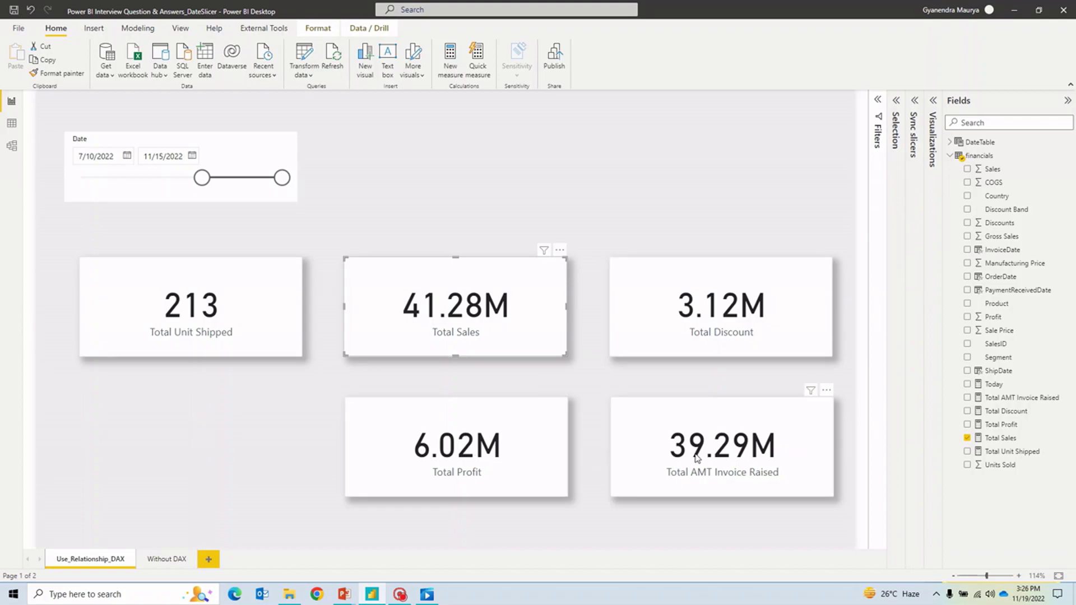
left_click(623, 200)
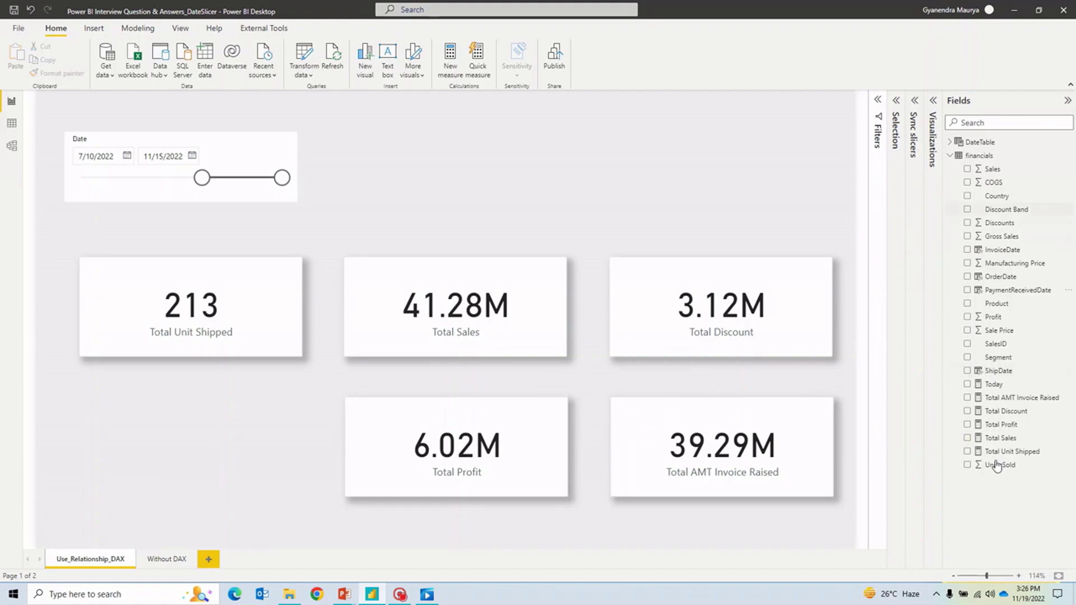
left_click(234, 157)
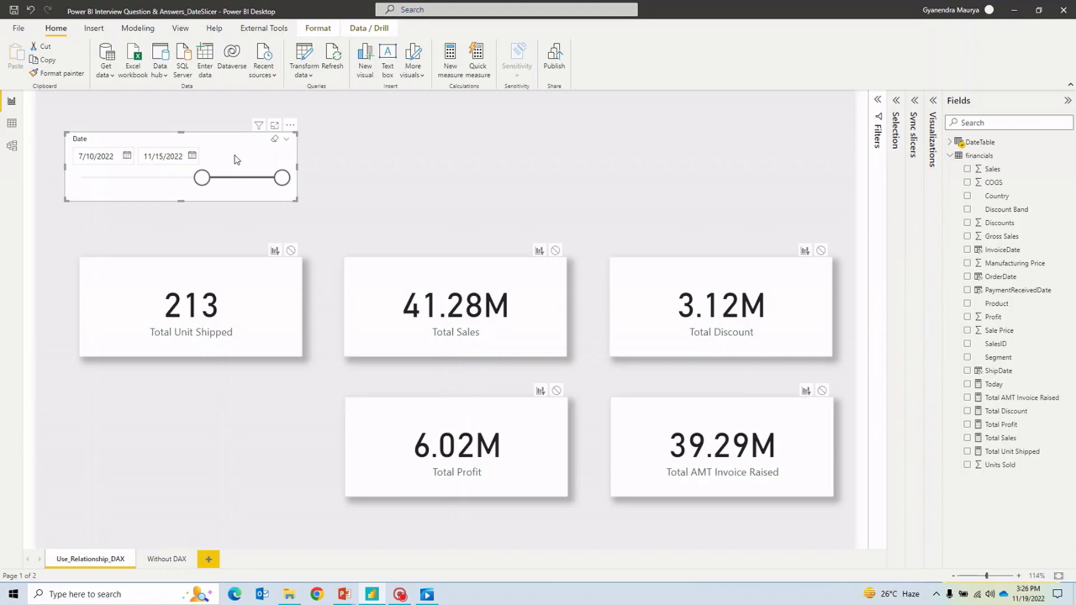
left_click(441, 162)
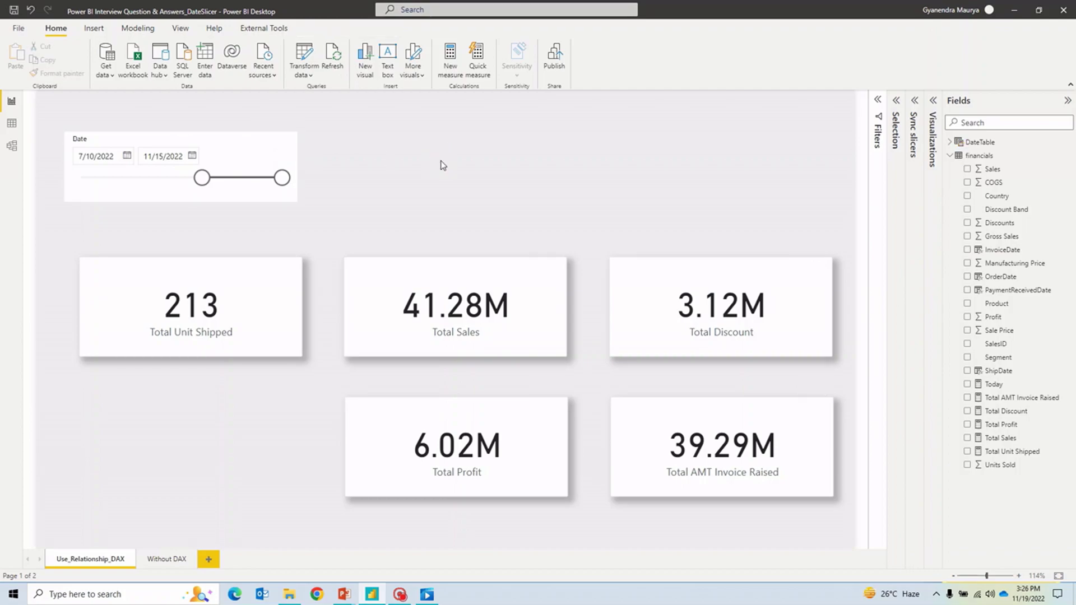
Inspect the DateTable's definition and its relationships to the financials table in the data model
left_click(11, 147)
left_click(155, 240)
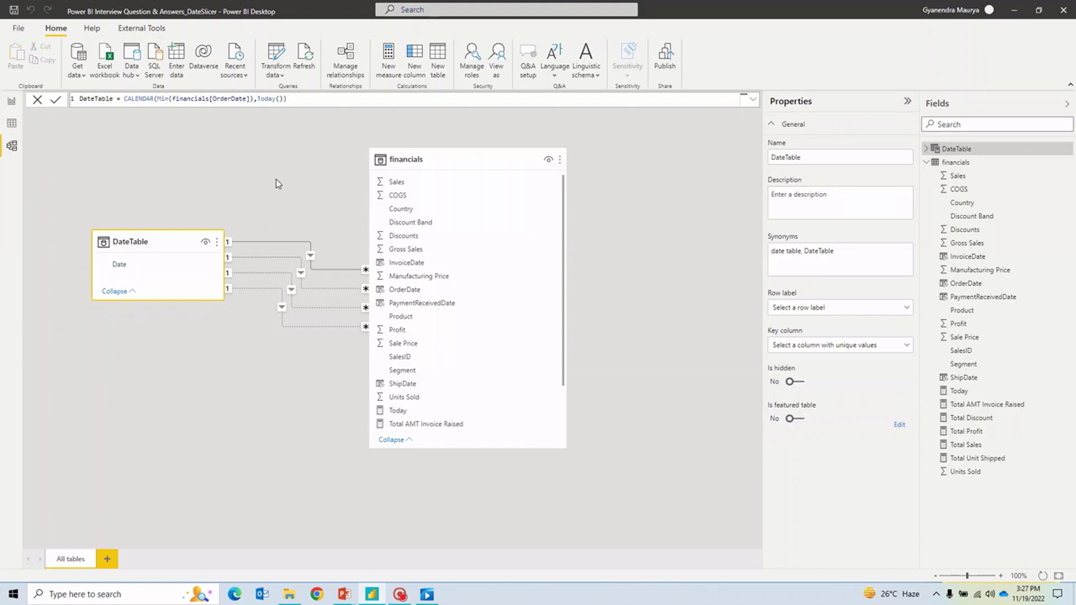
Back in the report, check the Date slicer's end-date calendar and view the DateTable formula
left_click(12, 102)
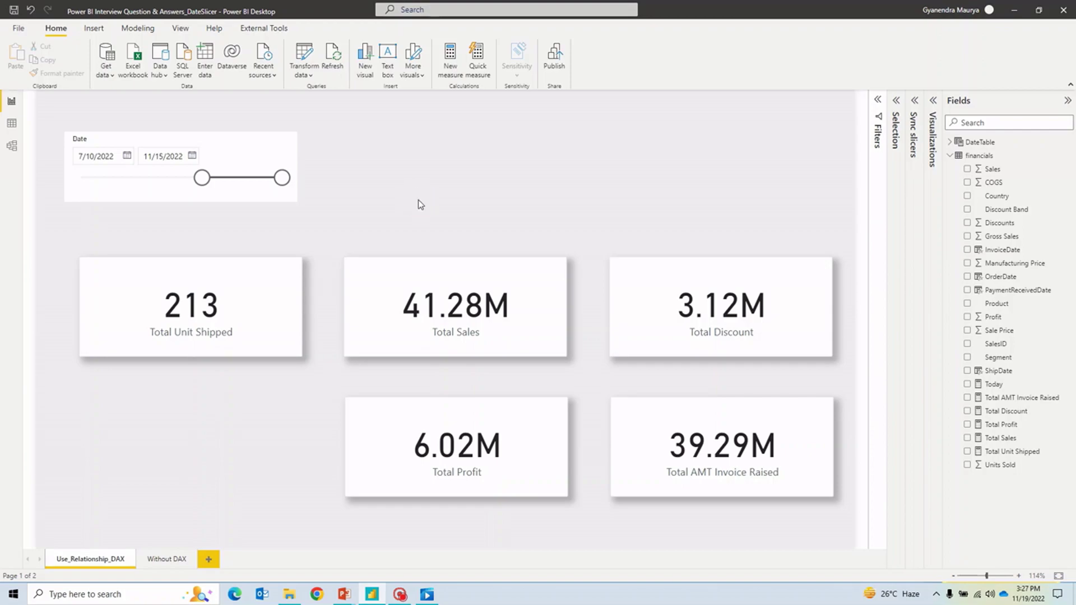
left_click(192, 156)
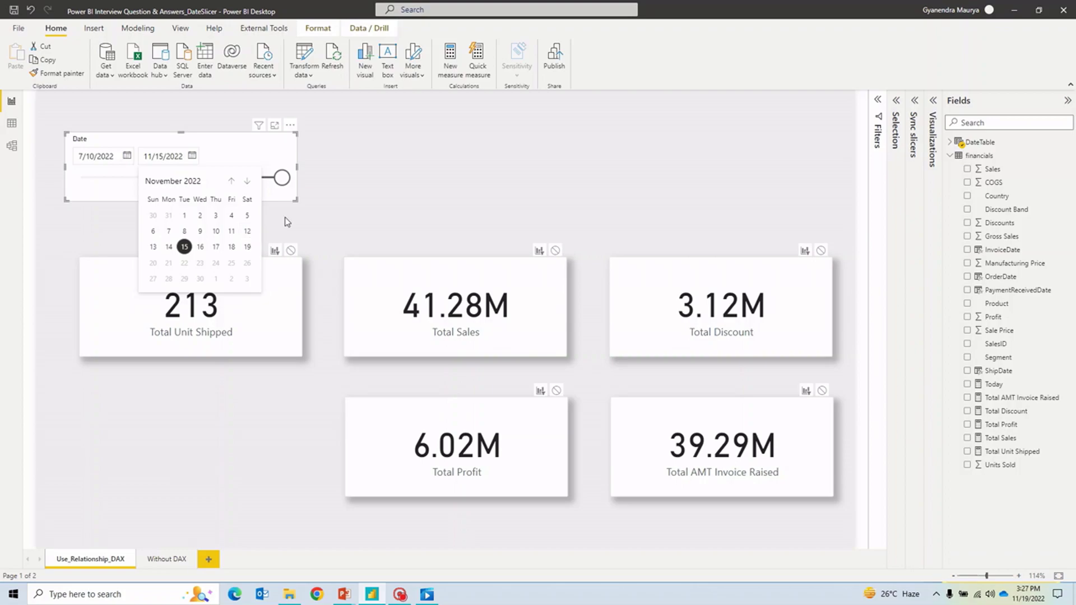
left_click(250, 145)
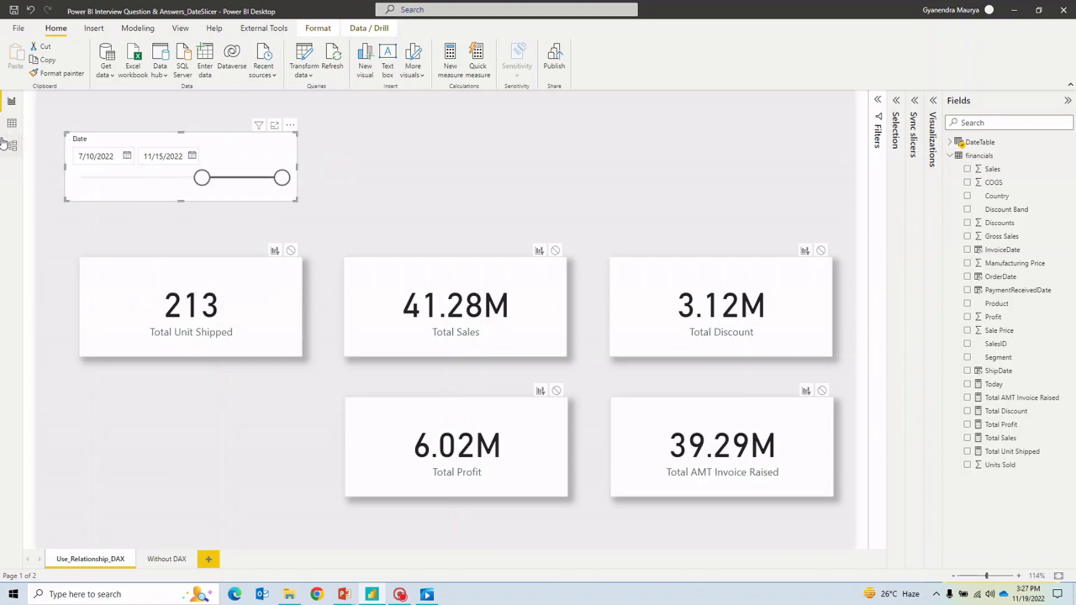
left_click(979, 141)
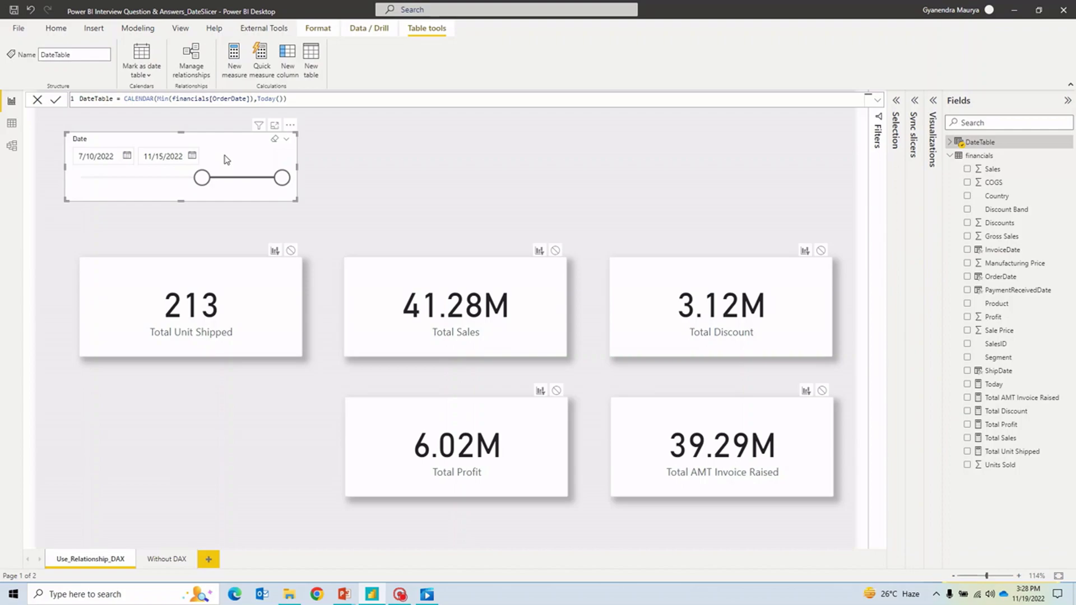
Set the Date slicer's end date to 11/19/2022 and check the latest selectable date in its calendar
left_click(192, 156)
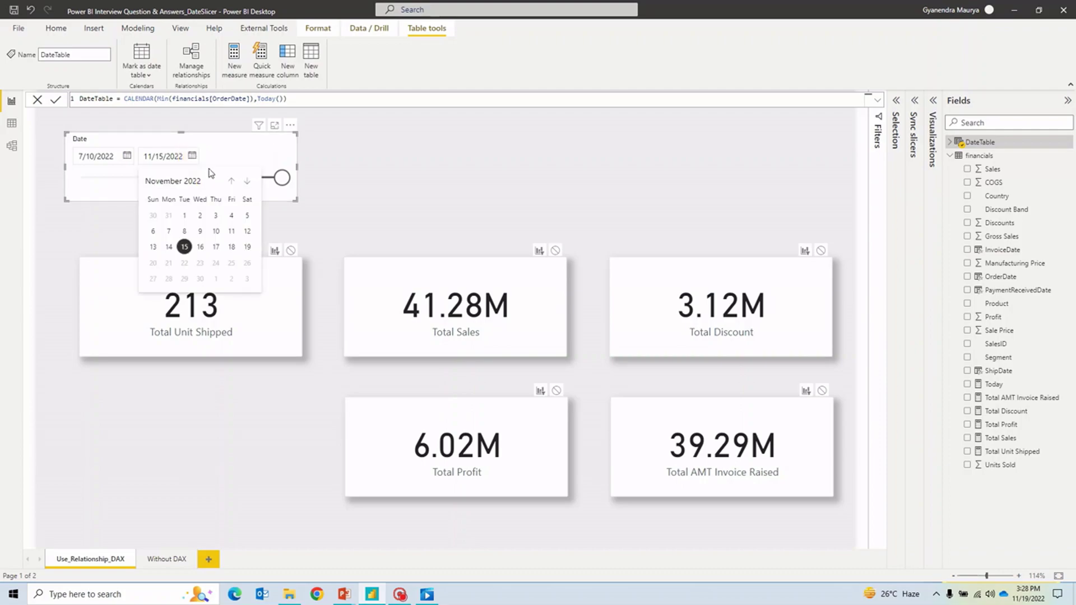
left_click(247, 247)
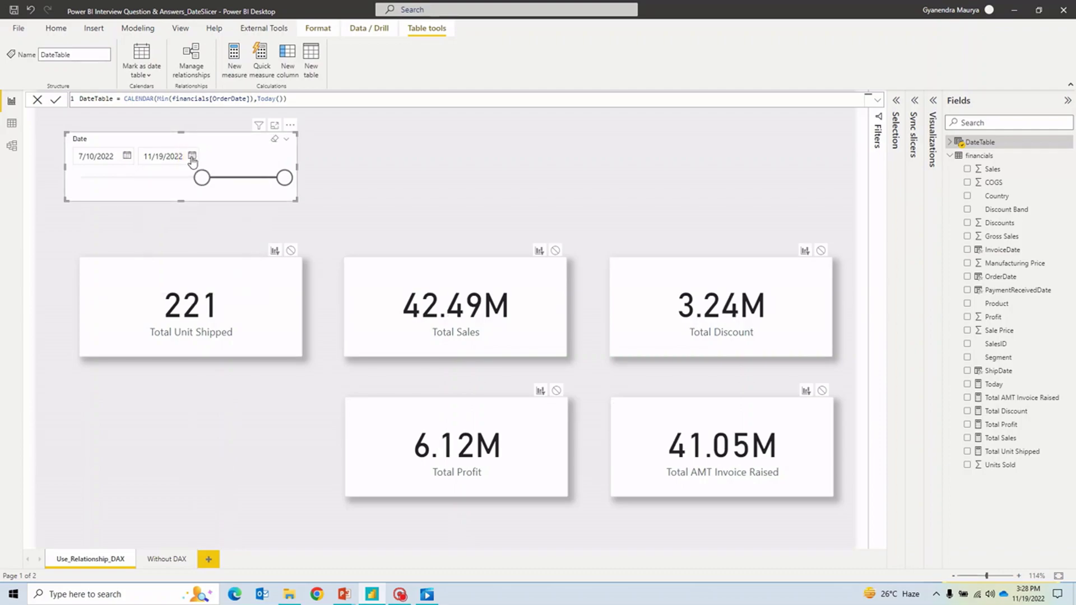
left_click(192, 156)
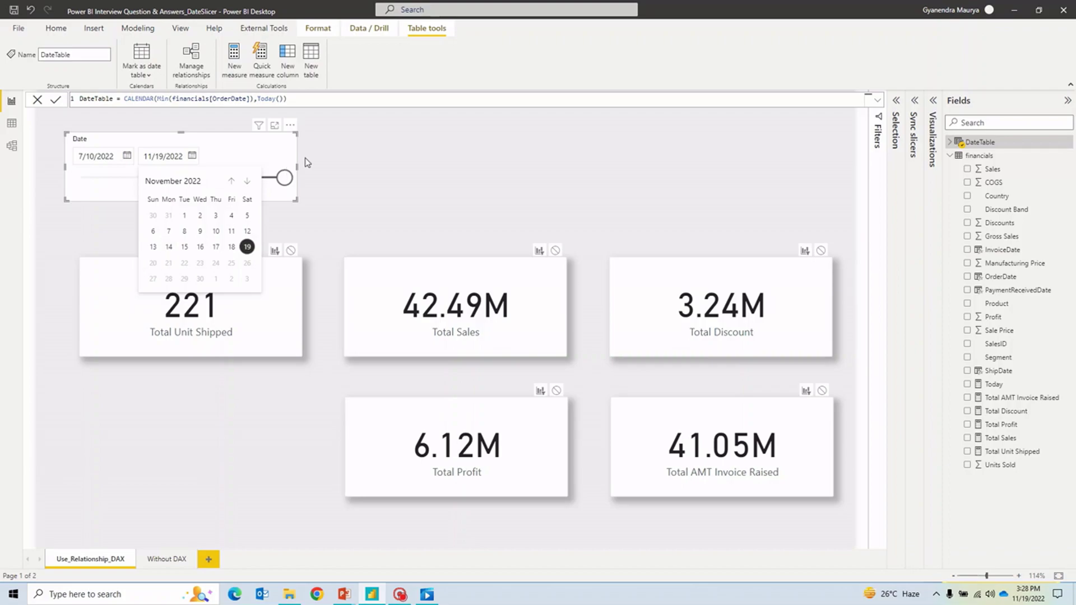
left_click(417, 157)
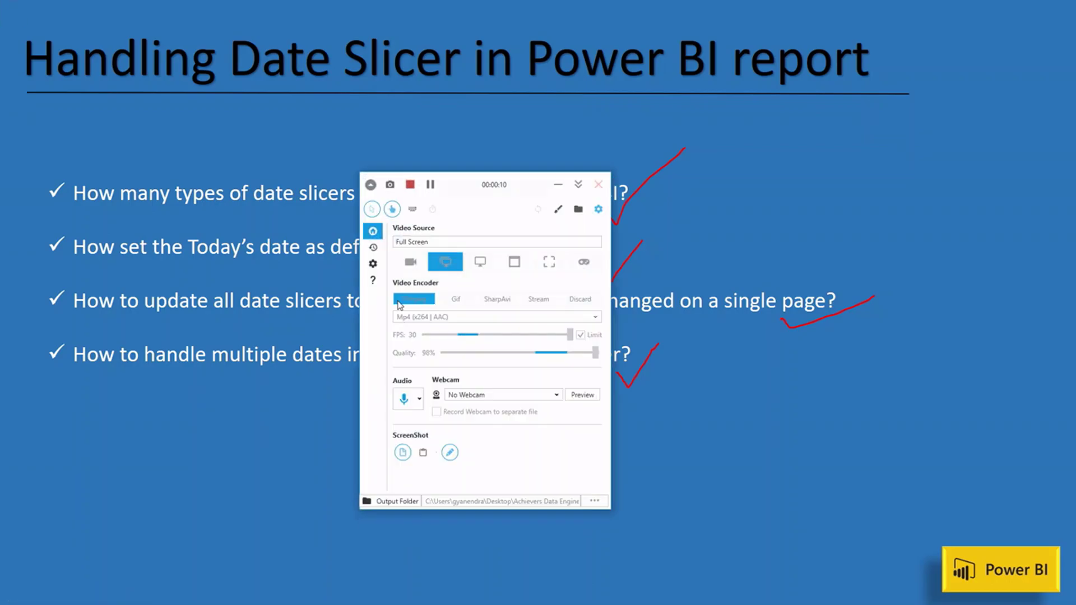
Switch from the slide to the Power BI report and go through the Date slicer and the five KPI cards
key("alt+Tab")
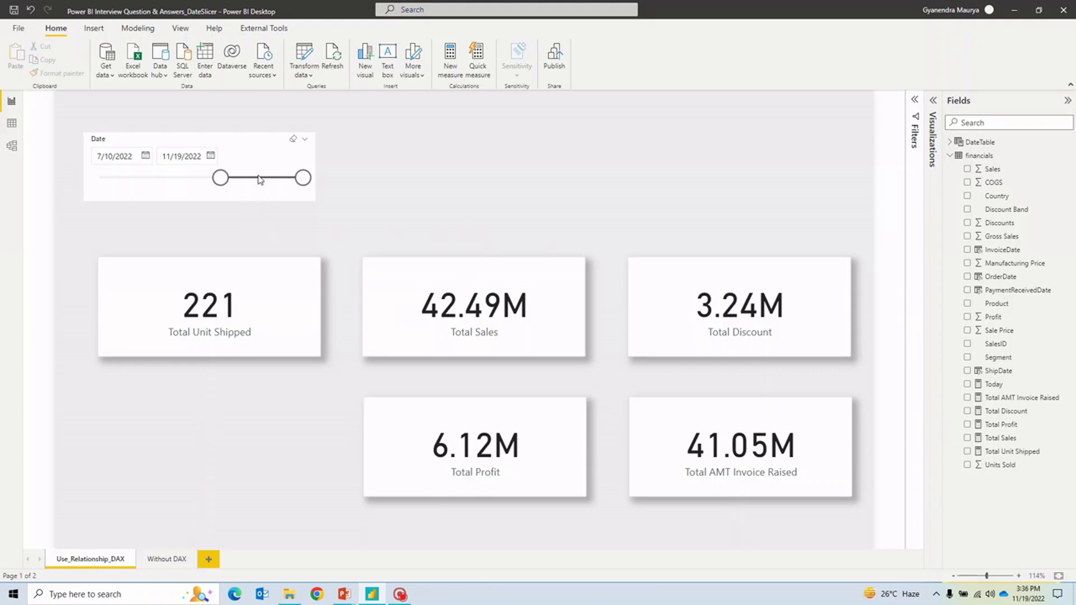
left_click(259, 150)
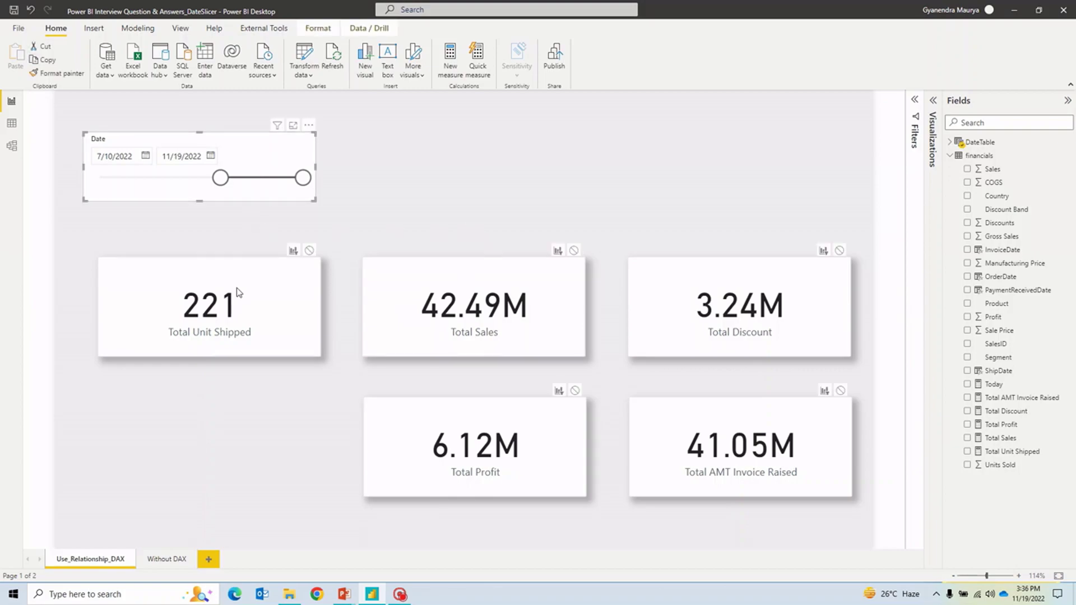
left_click(218, 294)
left_click(418, 305)
left_click(723, 307)
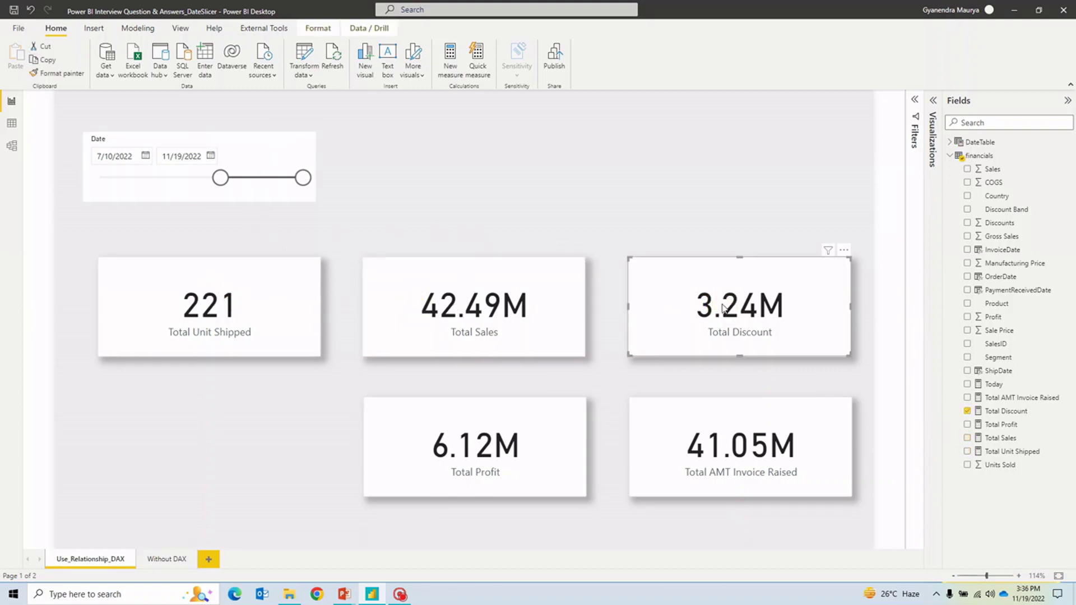
left_click(462, 444)
left_click(720, 457)
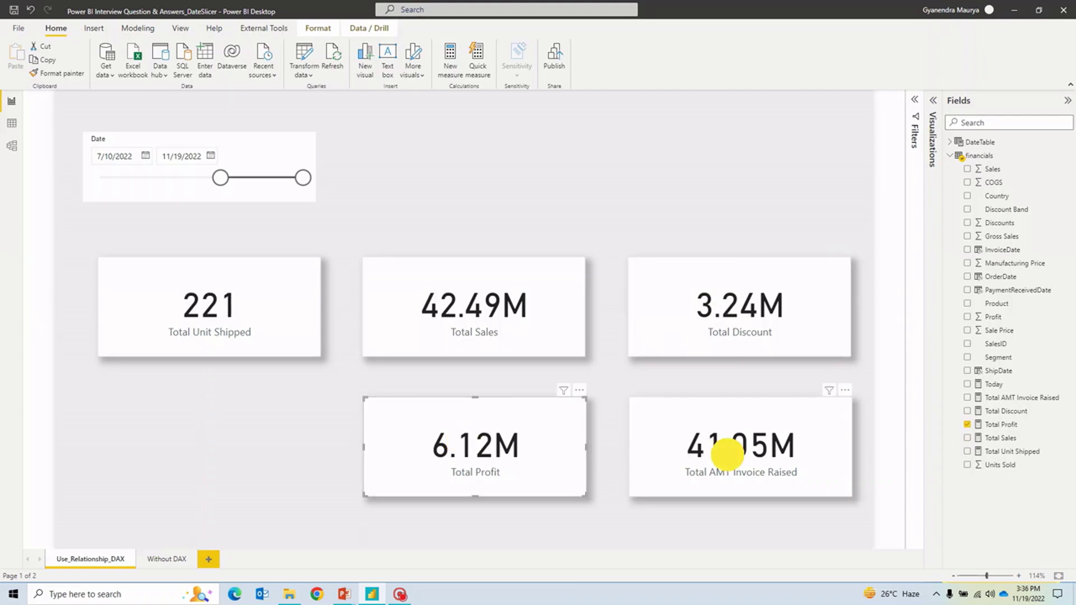
left_click(500, 464)
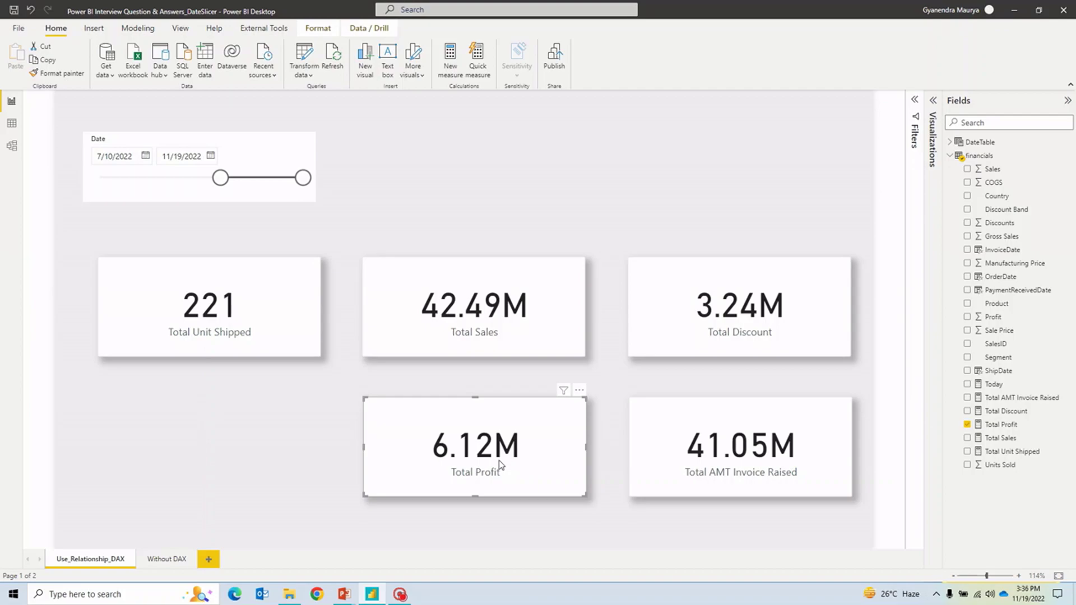
Examine the Total Unit Shipped measure's USERELATIONSHIP formula and the DateTable relationships in the data model
left_click(263, 160)
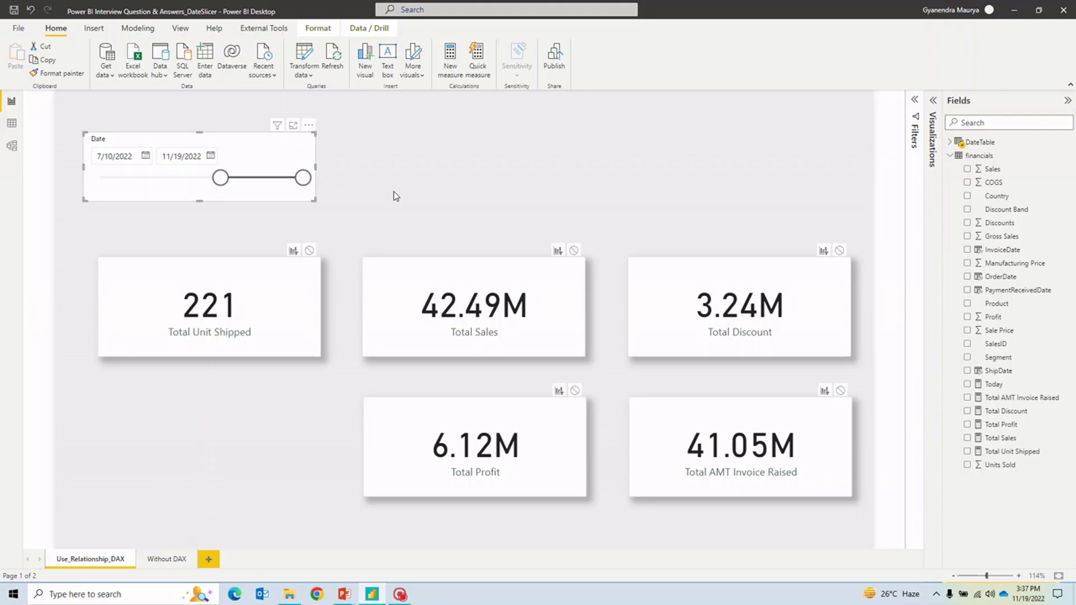
left_click(209, 295)
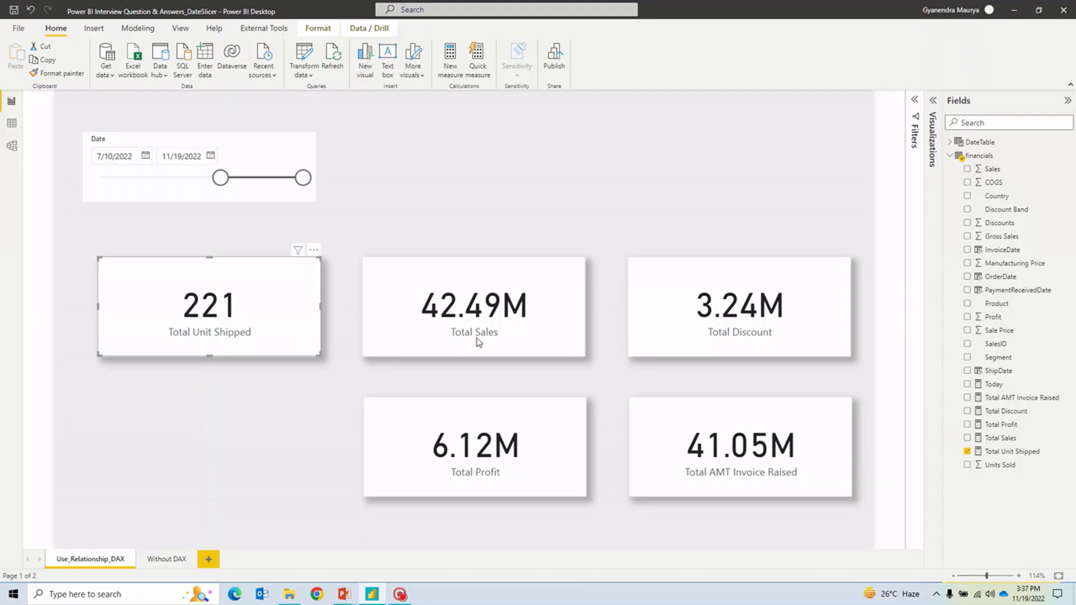
left_click(1003, 451)
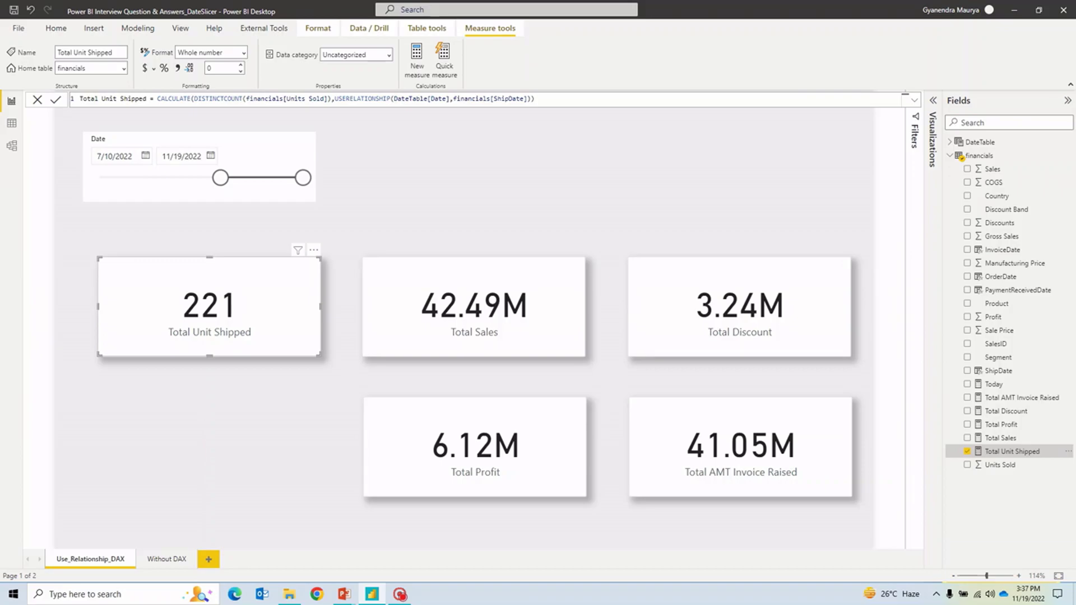
left_click(12, 147)
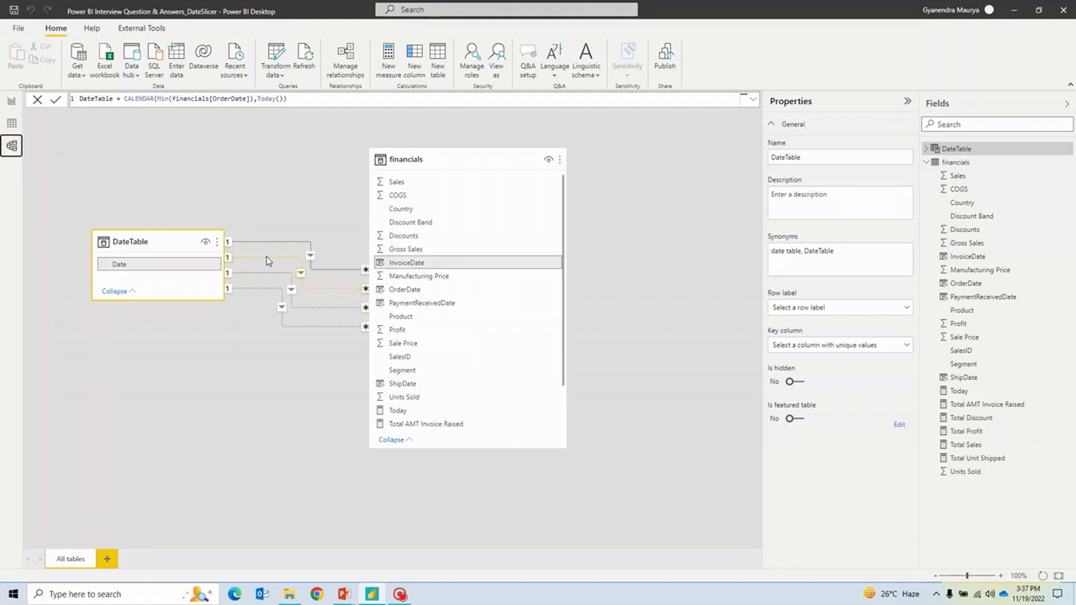
Return to the report and examine the DAX formula of the Total AMT Invoice Raised measure
left_click(10, 104)
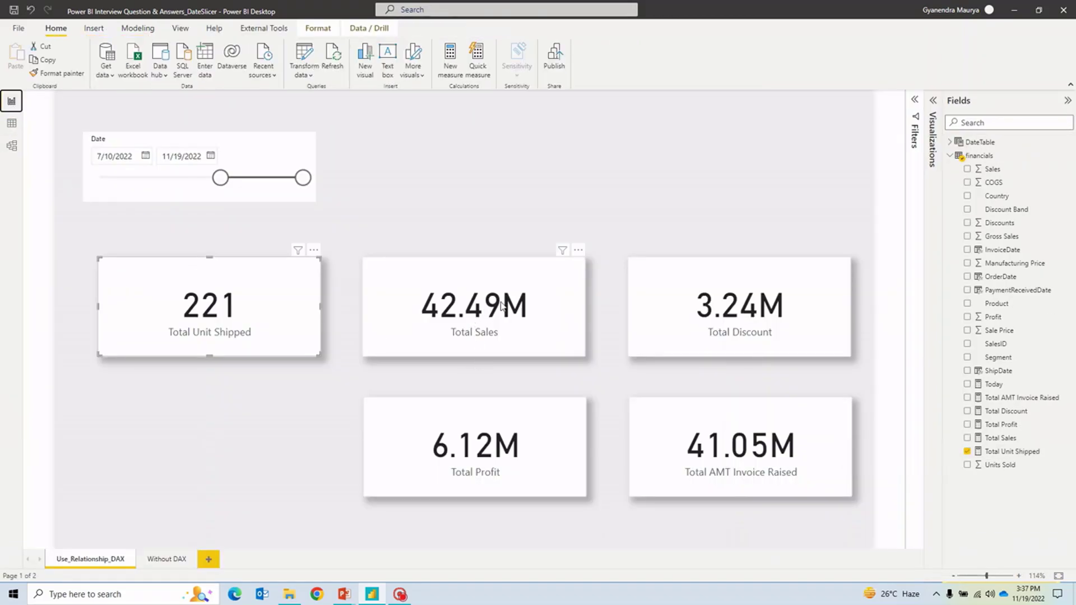
left_click(770, 456)
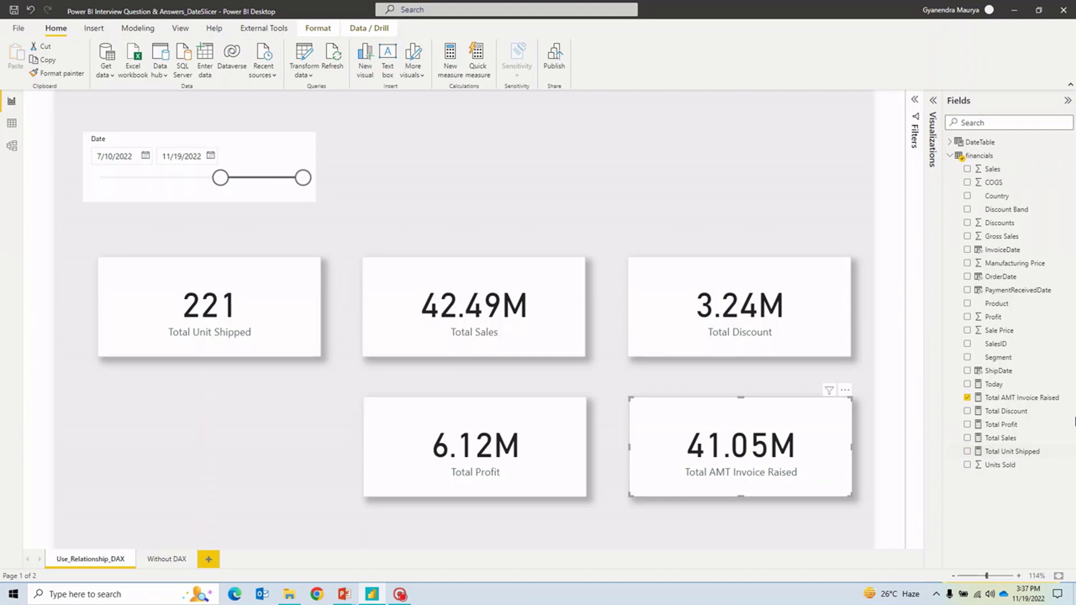
left_click(1032, 398)
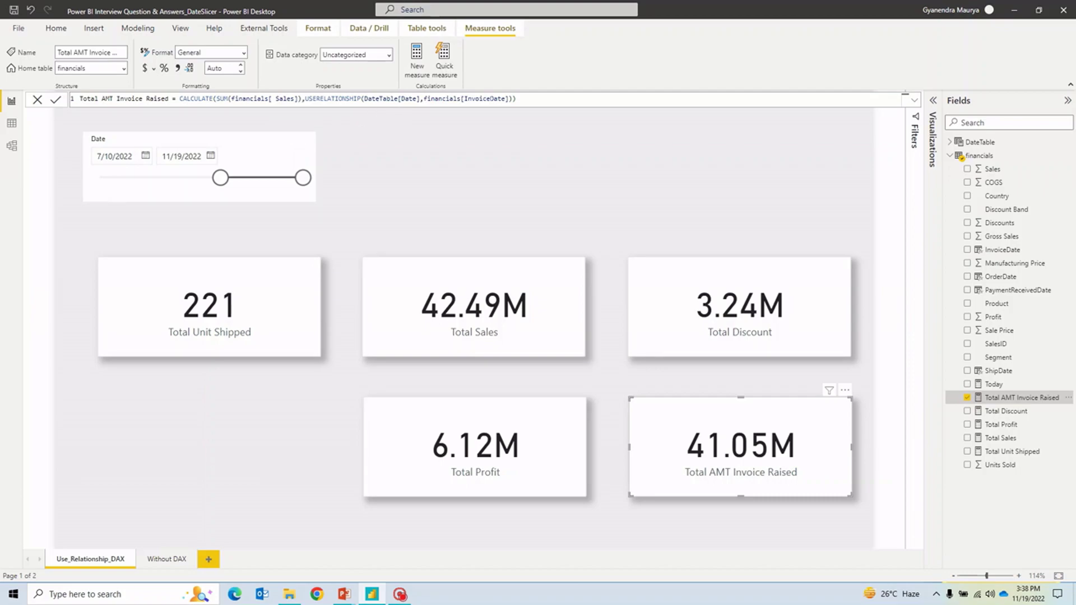
Set the Date slicer's range to 7/5/2022 through 10/25/2022
left_click_drag(220, 177, 176, 178)
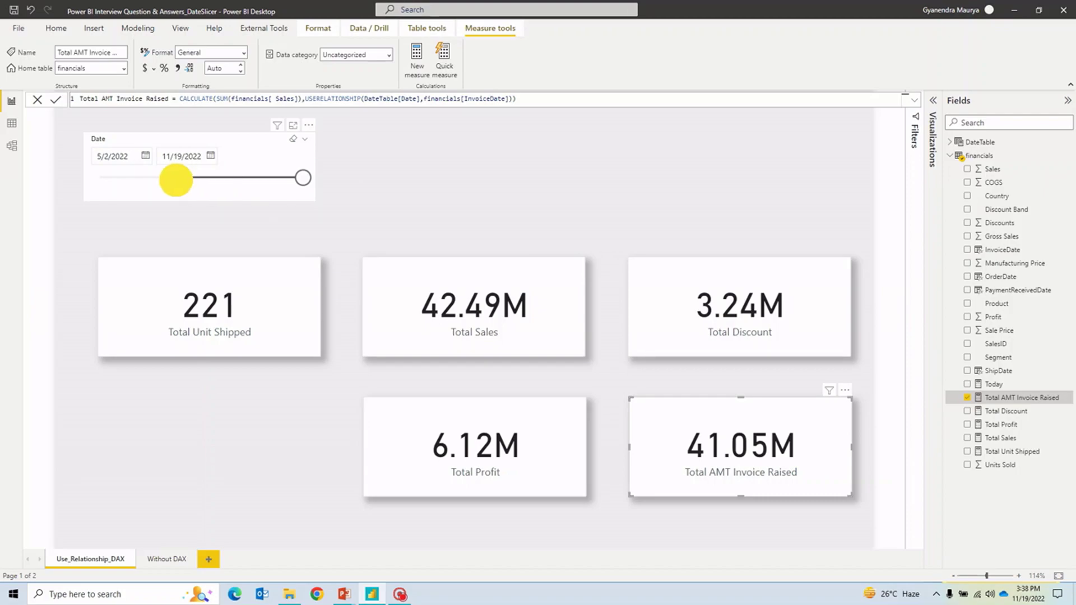
mouse_move(303, 177)
left_mouse_down()
mouse_move(245, 179)
mouse_move(287, 177)
left_mouse_up()
left_click_drag(179, 178, 219, 182)
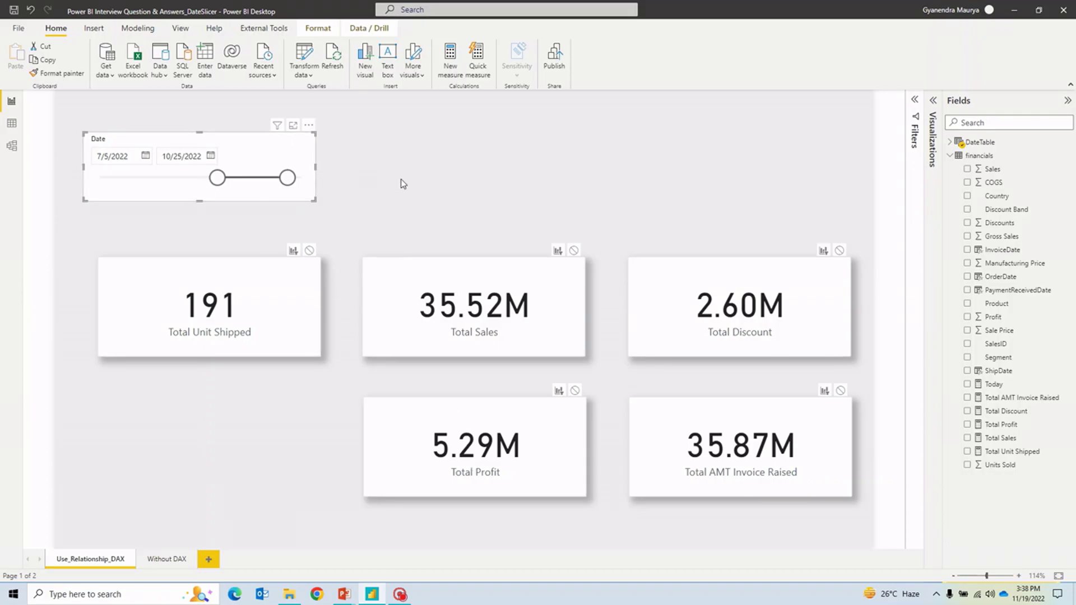
Review the relationships between DateTable and the financials table in the data model, and return to the report
left_click(11, 146)
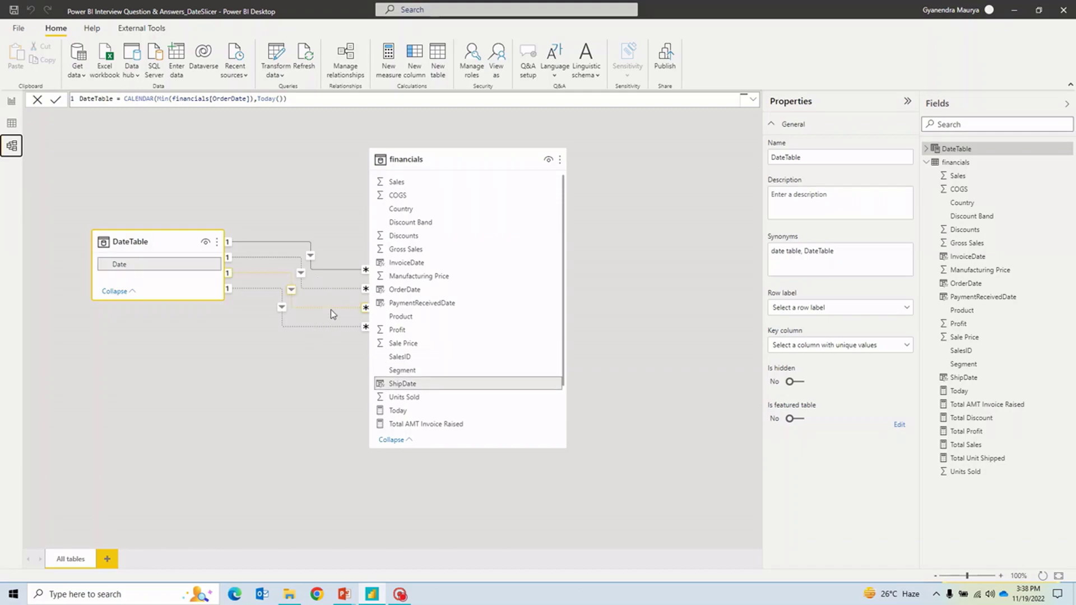
left_click(306, 199)
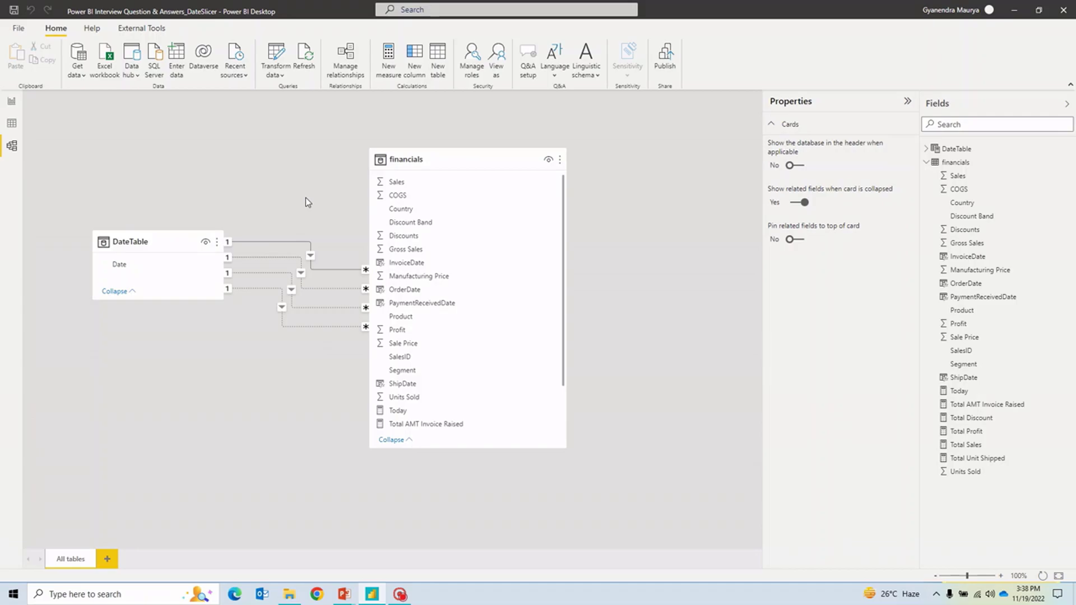
left_click(11, 101)
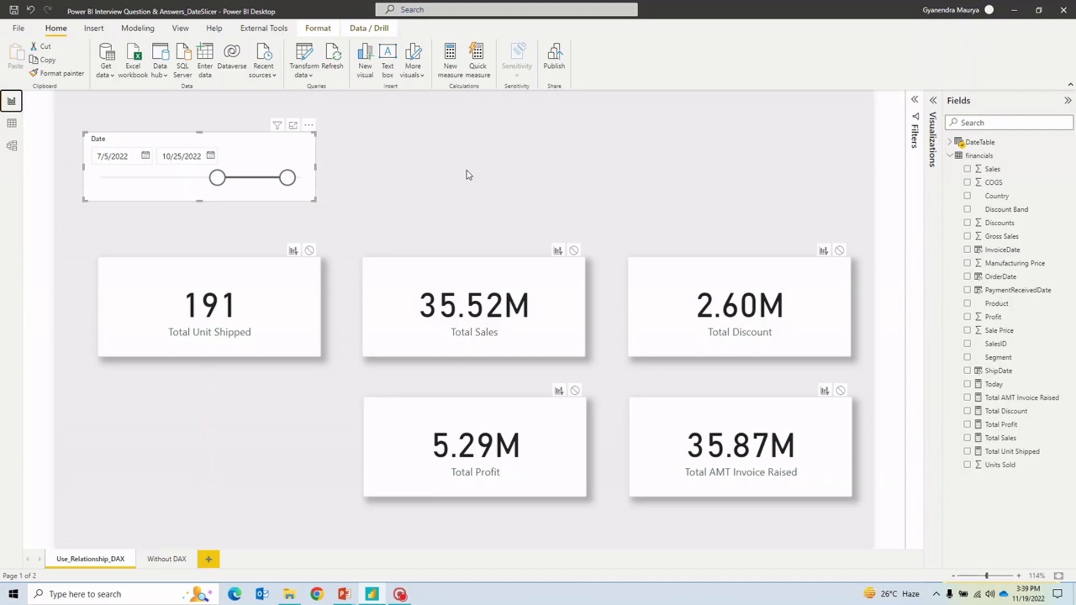
left_click(435, 179)
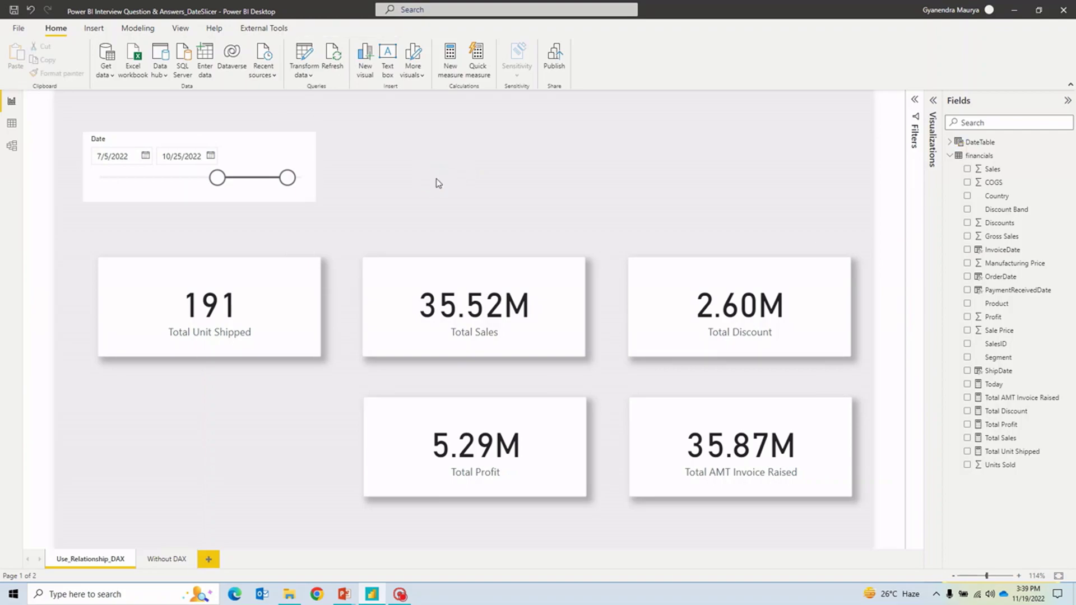
On the Without DAX page, inspect which financials fields feed the sales, discounts, profit and invoice cards
left_click(166, 559)
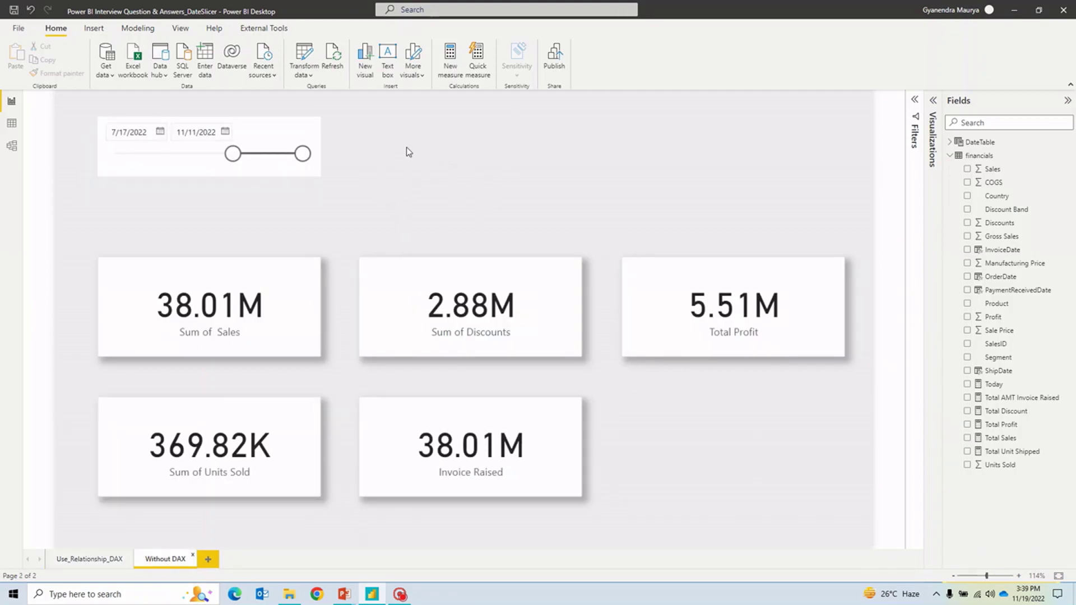
left_click(247, 330)
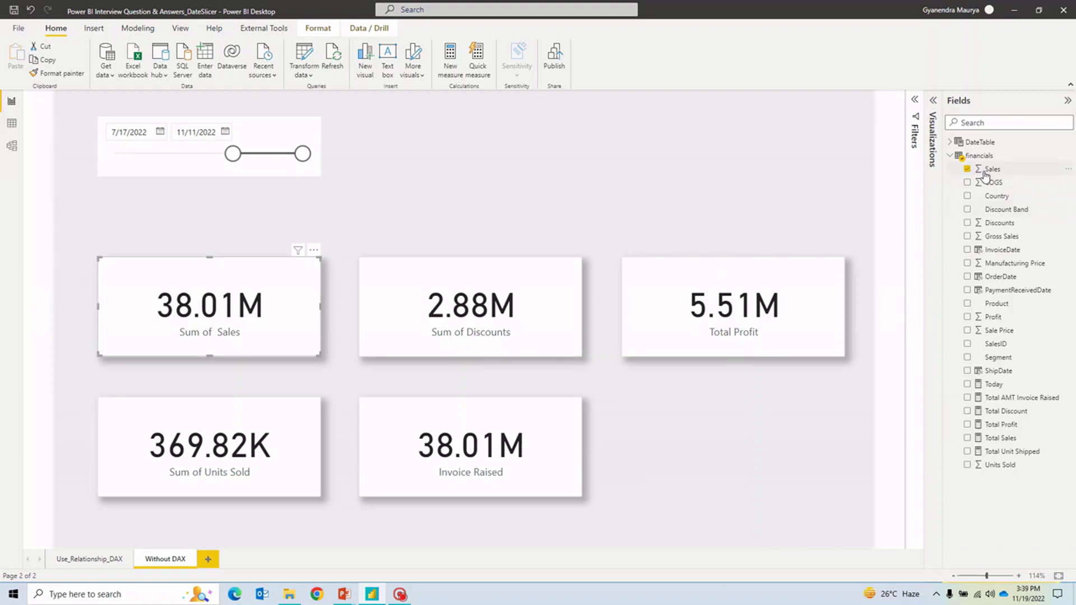
left_click(505, 329)
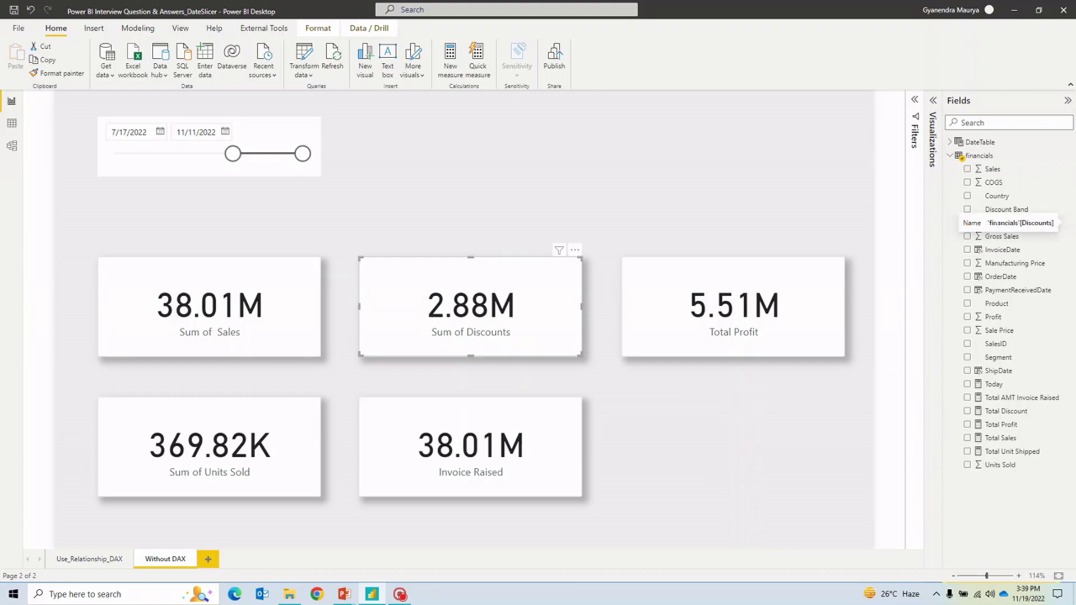
left_click(821, 302)
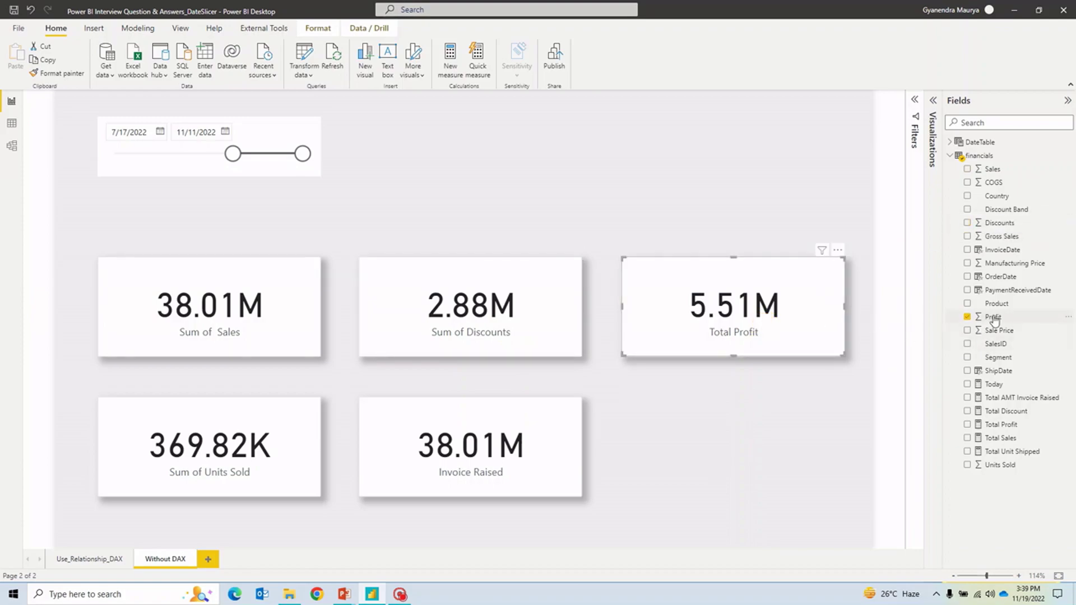
left_click(459, 452)
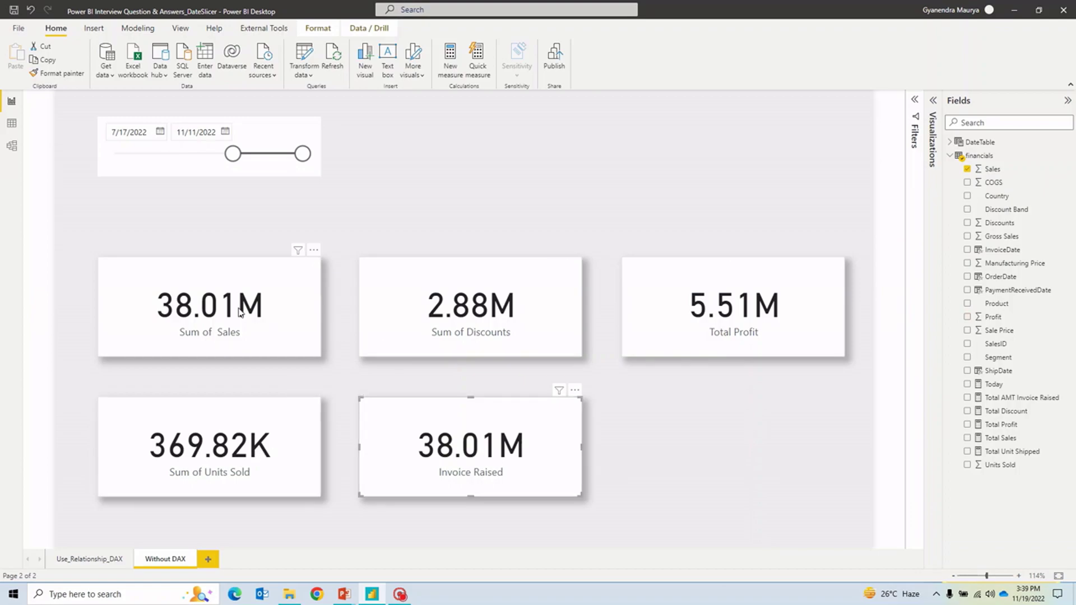
left_click(445, 308)
left_click(702, 321)
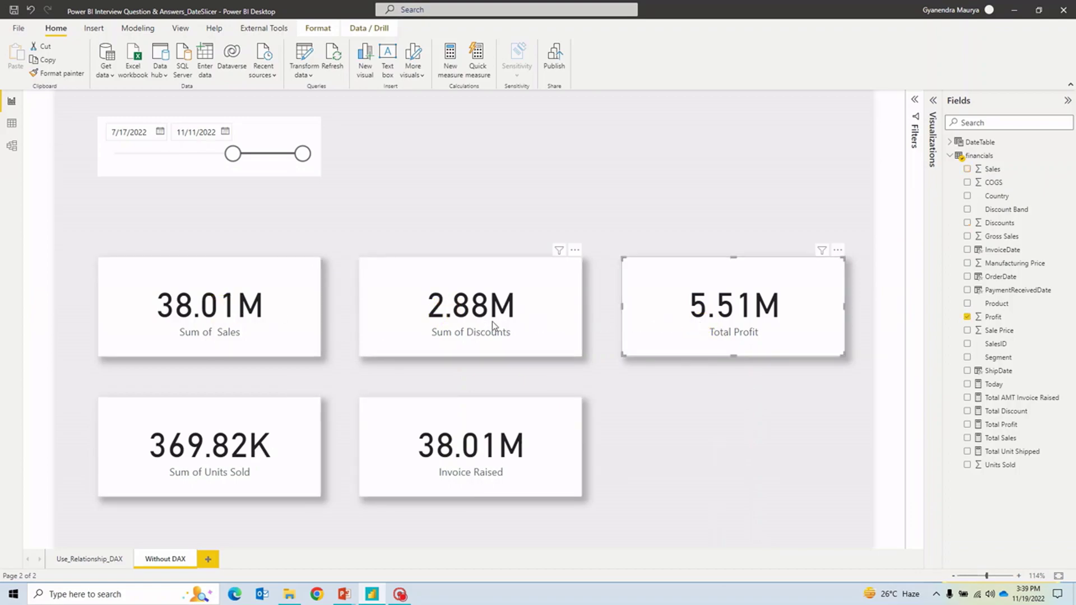
left_click(437, 320)
left_click(224, 314)
left_click(396, 325)
left_click(673, 332)
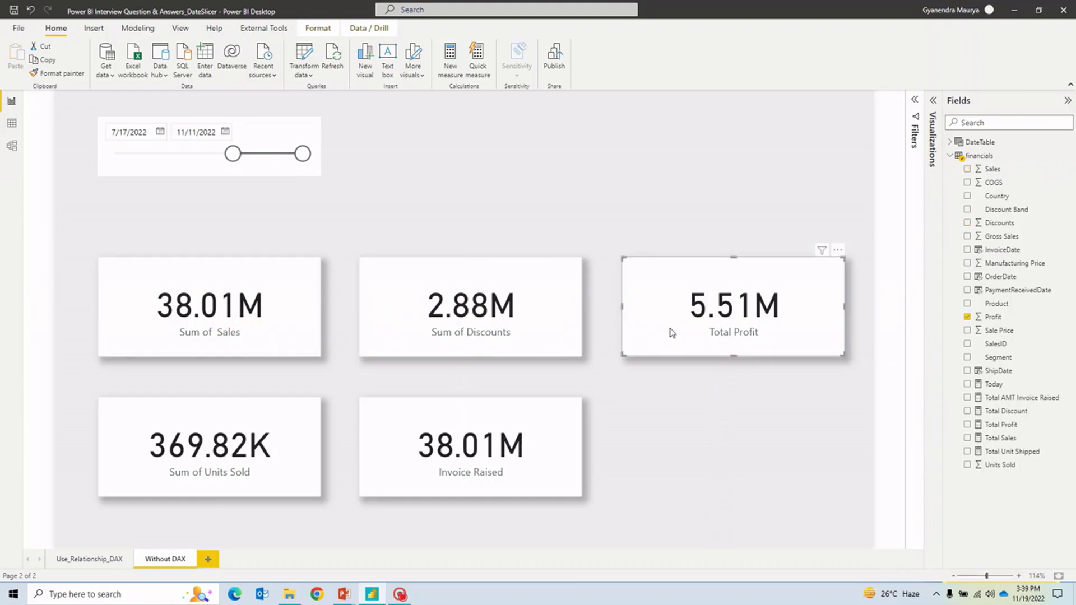
Check the date slicer against the DateTable–OrderDate relationship in the model, and go back through the sales, discounts and profit cards
left_click(257, 133)
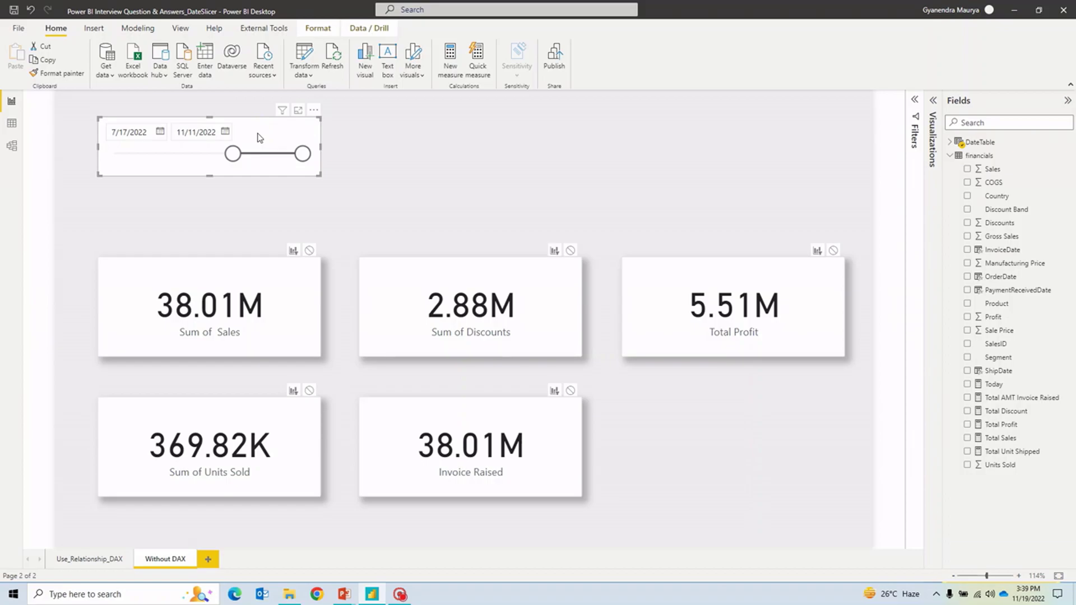
left_click(12, 146)
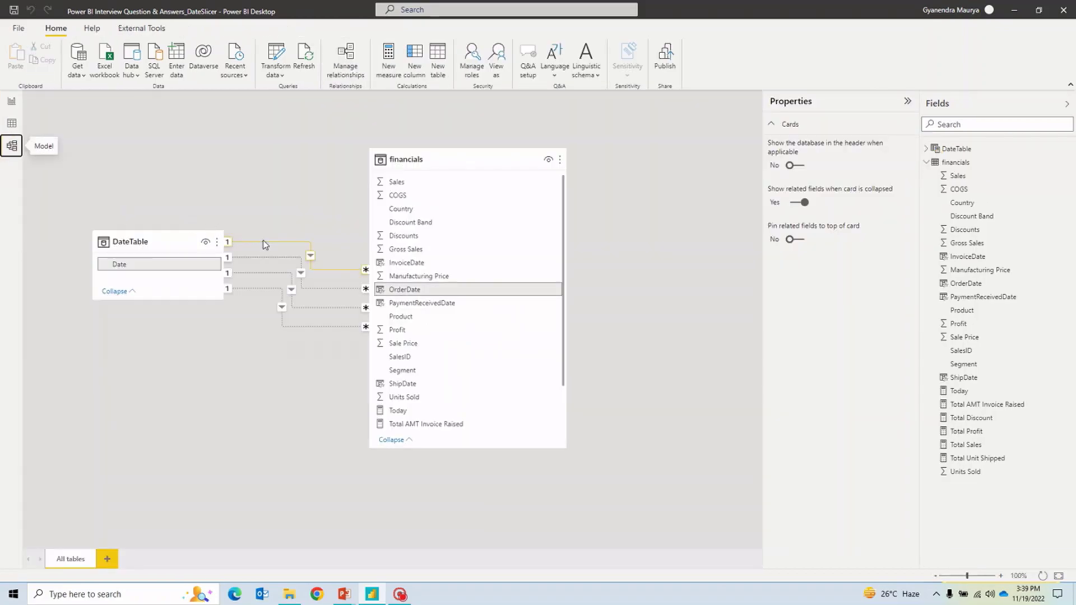
left_click(11, 101)
left_click(256, 290)
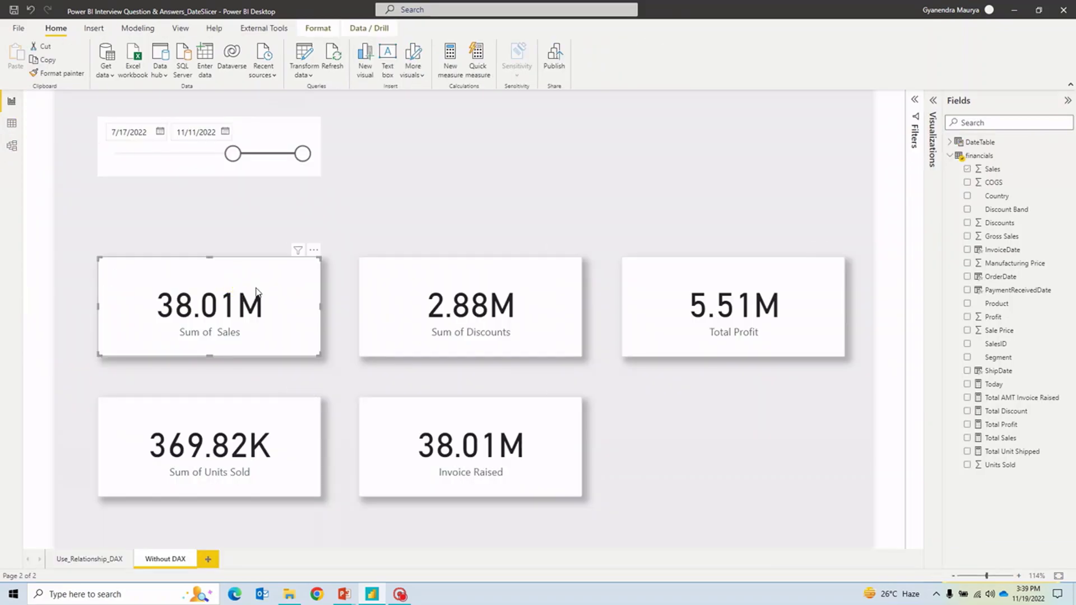
left_click(432, 291)
left_click(661, 296)
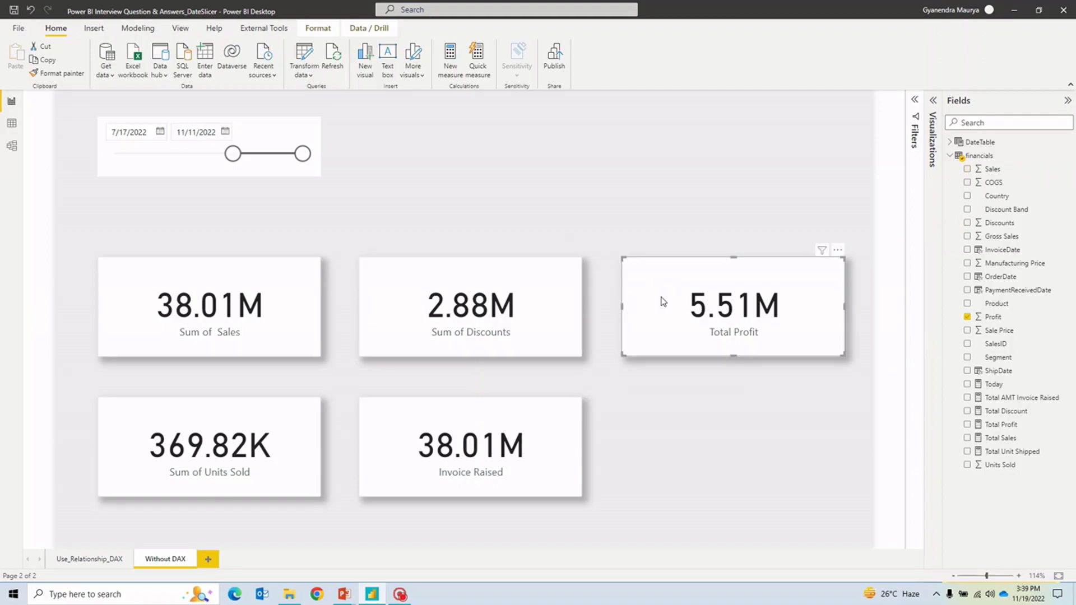
Compare the Invoice Raised card with the Sum of Units Sold and Sum of Sales cards and their source fields
left_click(479, 448)
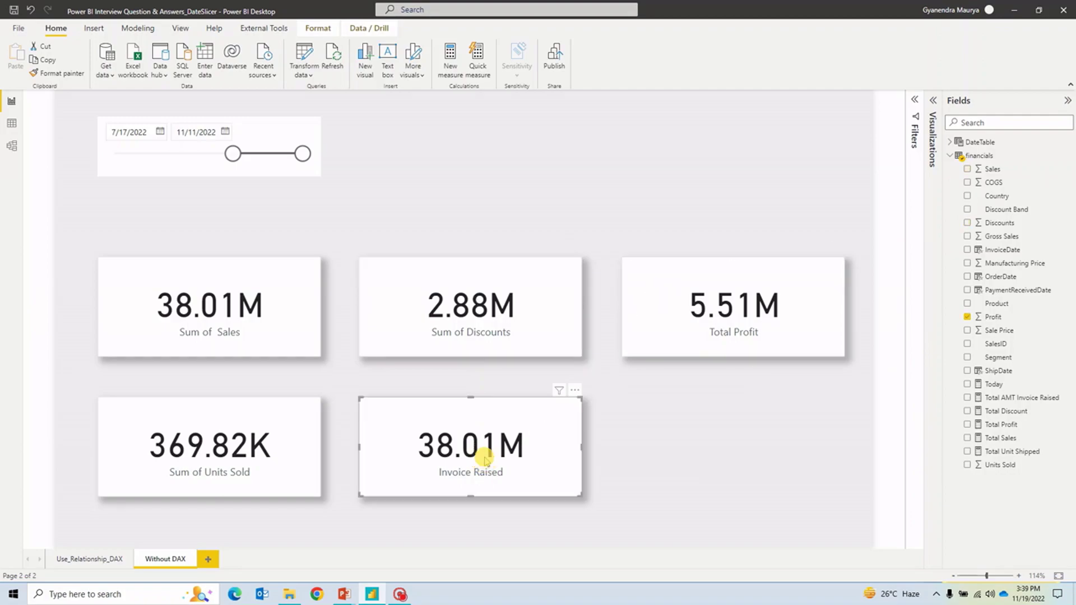
left_click(219, 462)
left_click(464, 460)
left_click(307, 463)
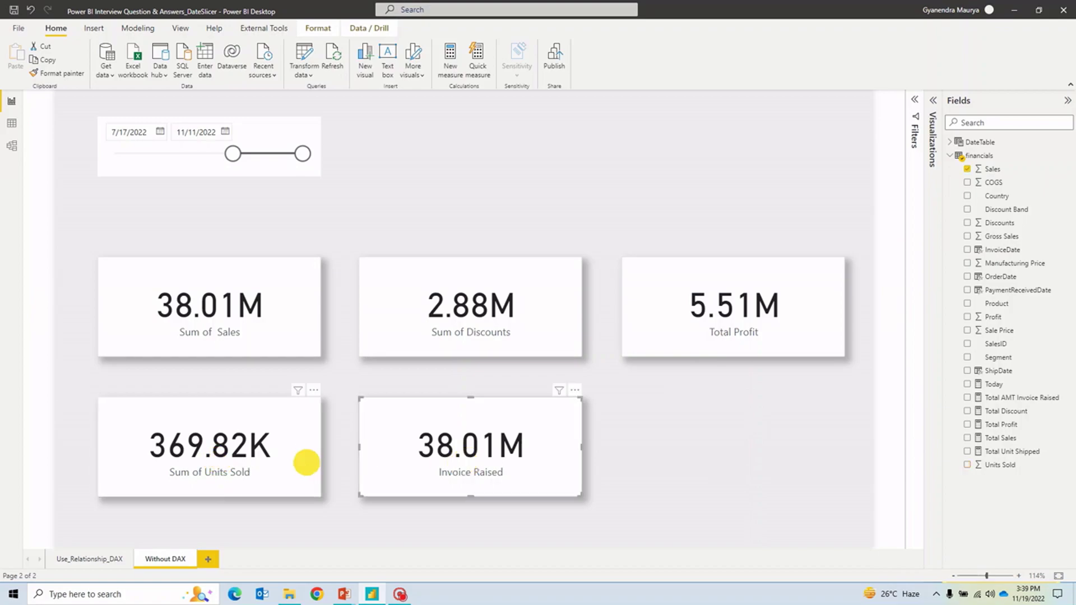
left_click(511, 465)
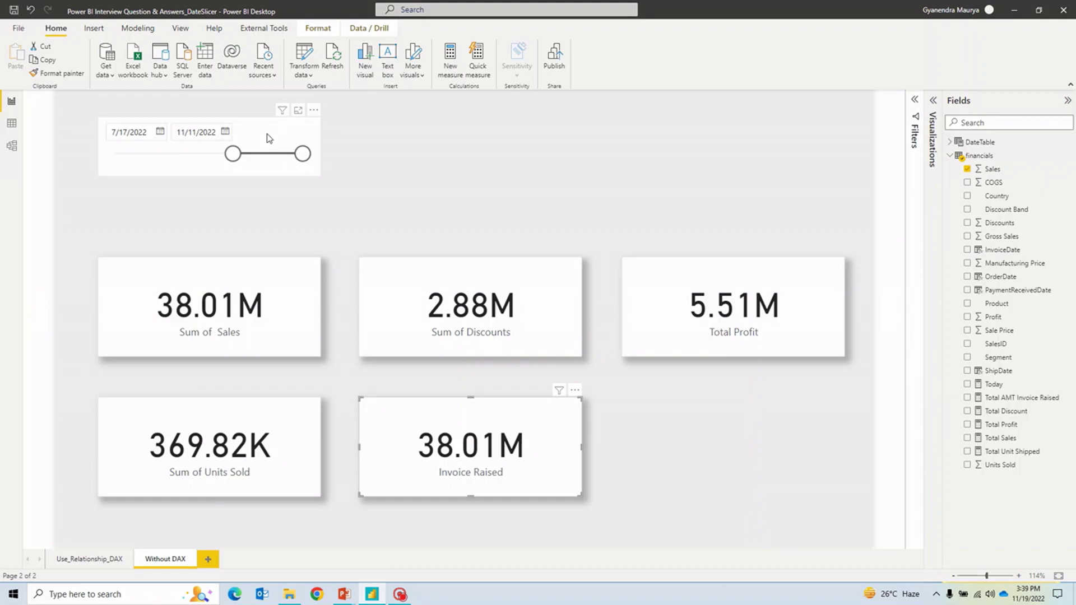
left_click(247, 330)
left_click(529, 474)
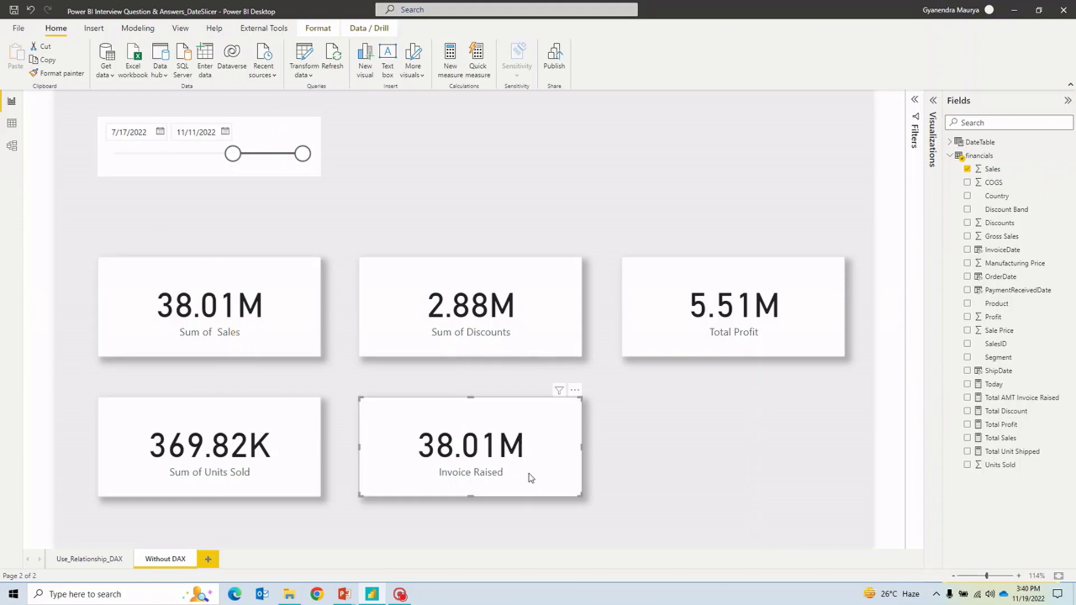
left_click(253, 314)
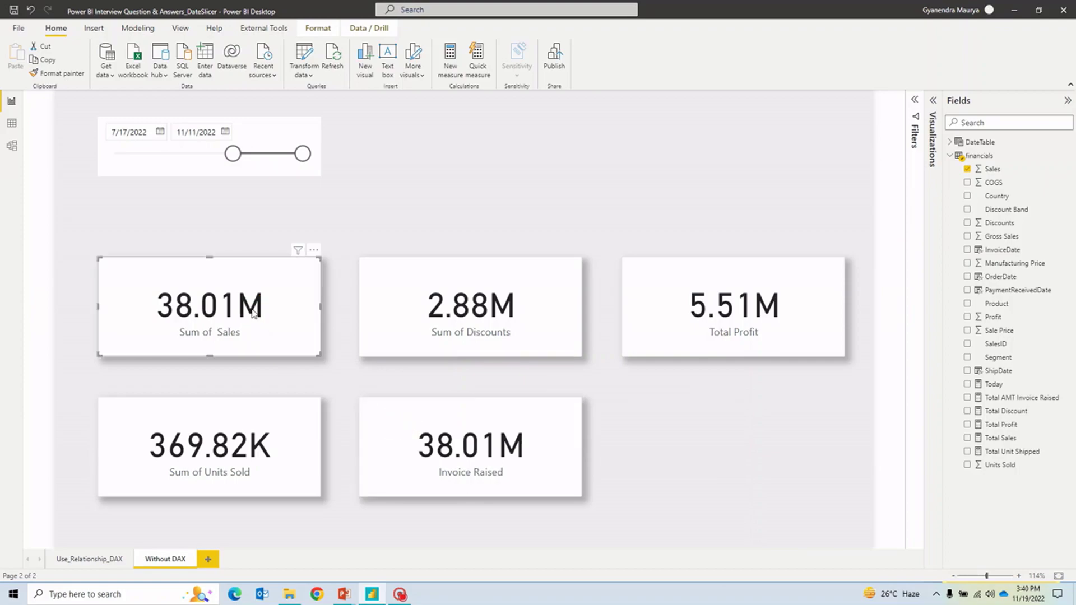
left_click(462, 459)
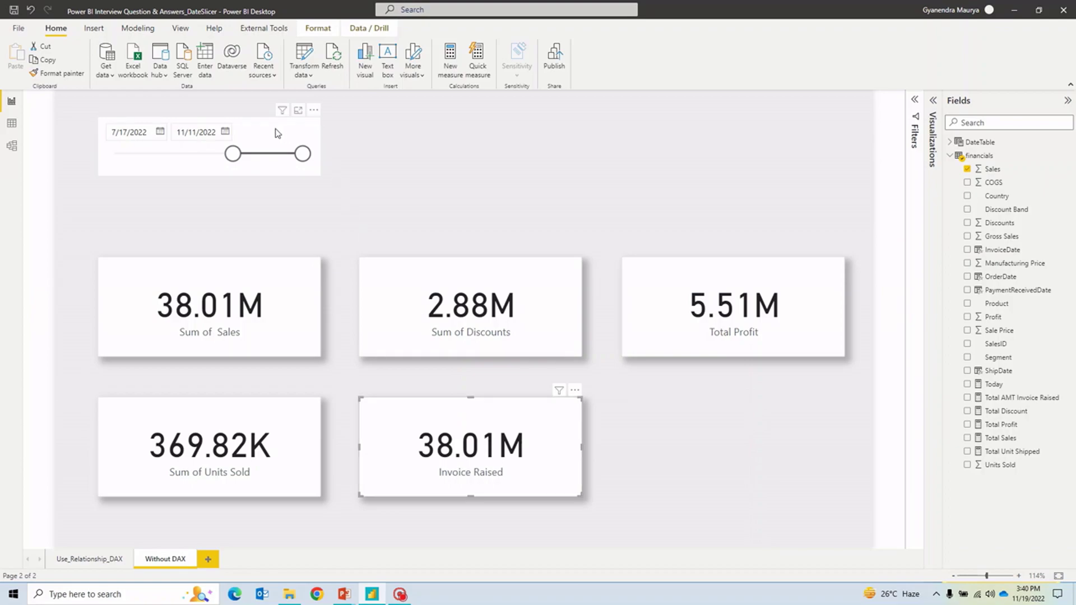
Narrow the date slicer on the Without DAX page and place a copy of it beside the original
left_click(316, 150)
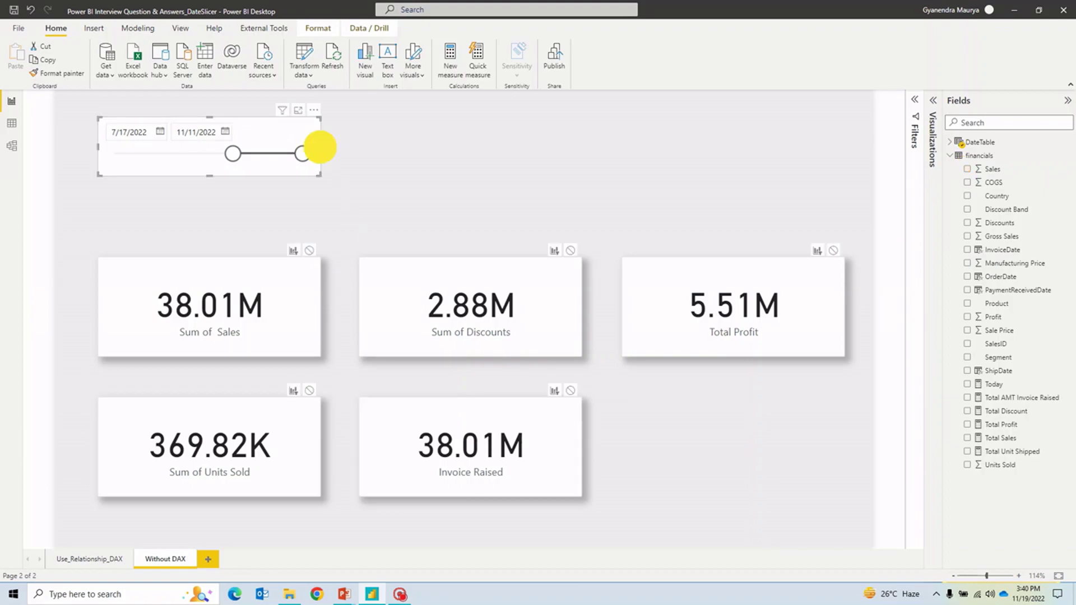
left_click_drag(320, 148, 455, 137)
key("ctrl+c")
key("ctrl+v")
left_click(252, 125)
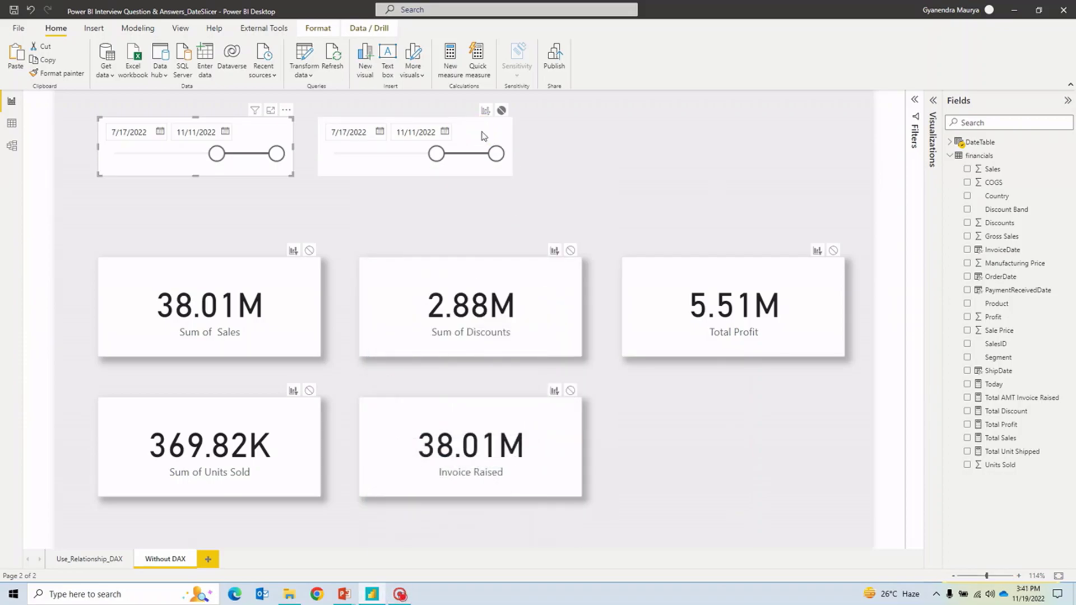
Replace the Date field of the copied slicer with ShipDate from the financials table
left_click(484, 136)
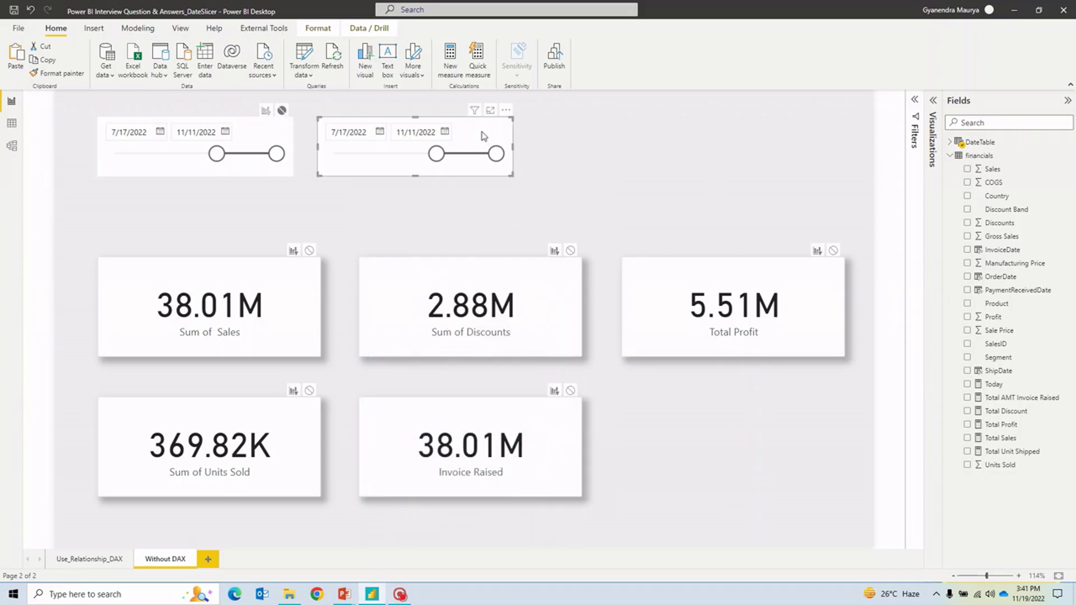
left_click(918, 101)
left_click(925, 106)
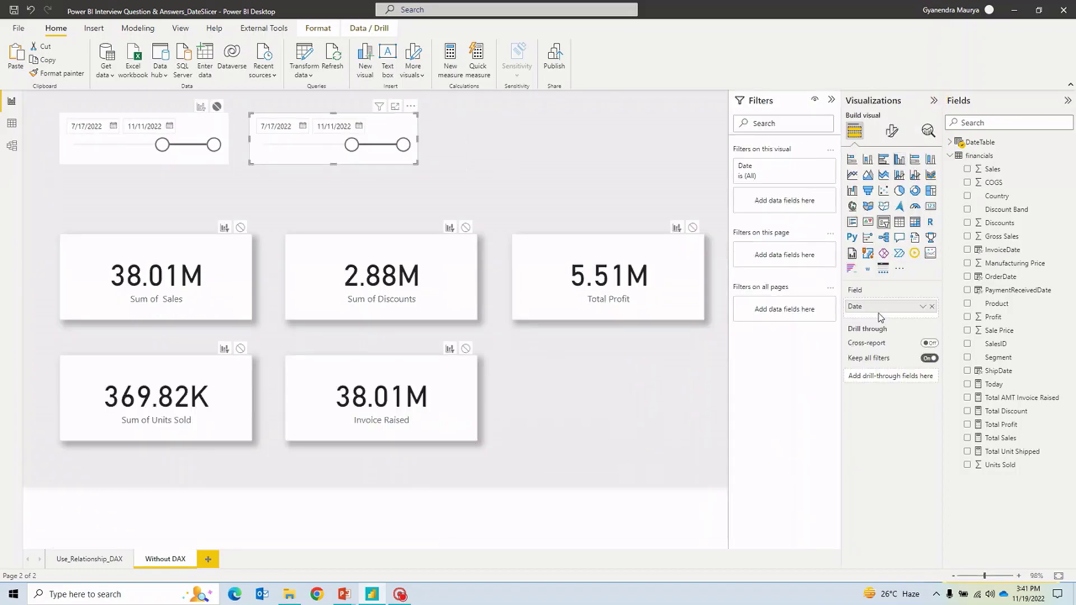
left_click(932, 308)
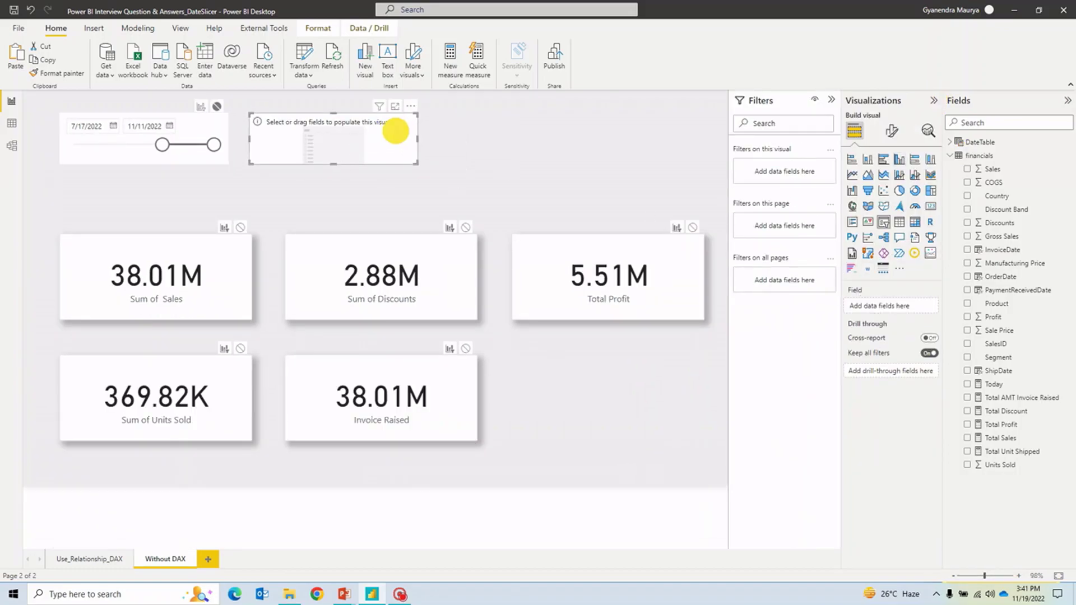
left_click(967, 371)
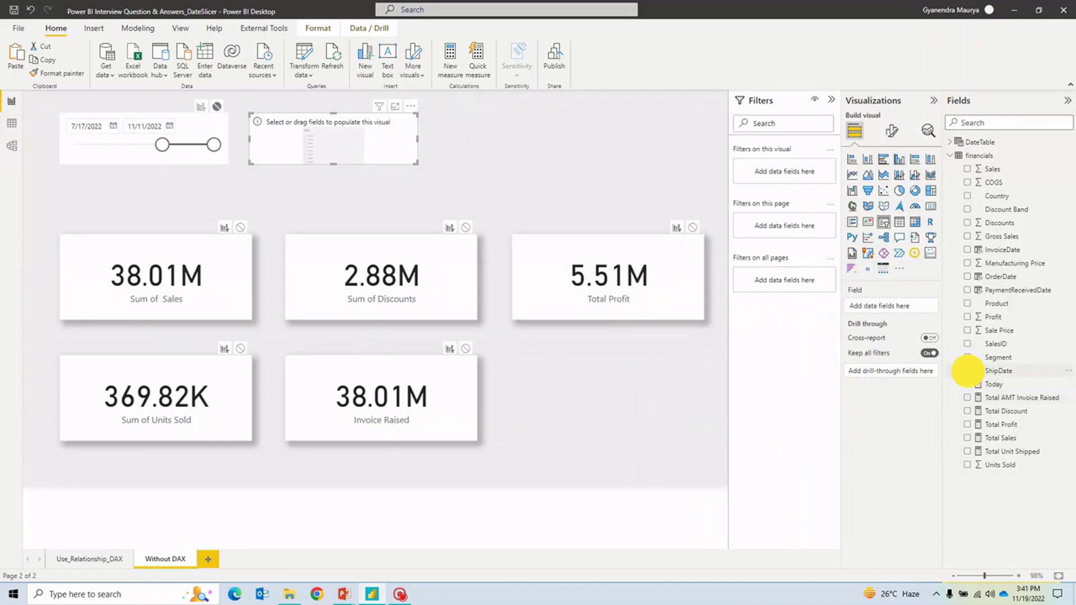
Place a copy of the ShipDate slicer beside it and replace the copy's field with InvoiceDate
mouse_move(399, 128)
left_mouse_down()
mouse_move(540, 144)
mouse_move(569, 132)
left_mouse_up()
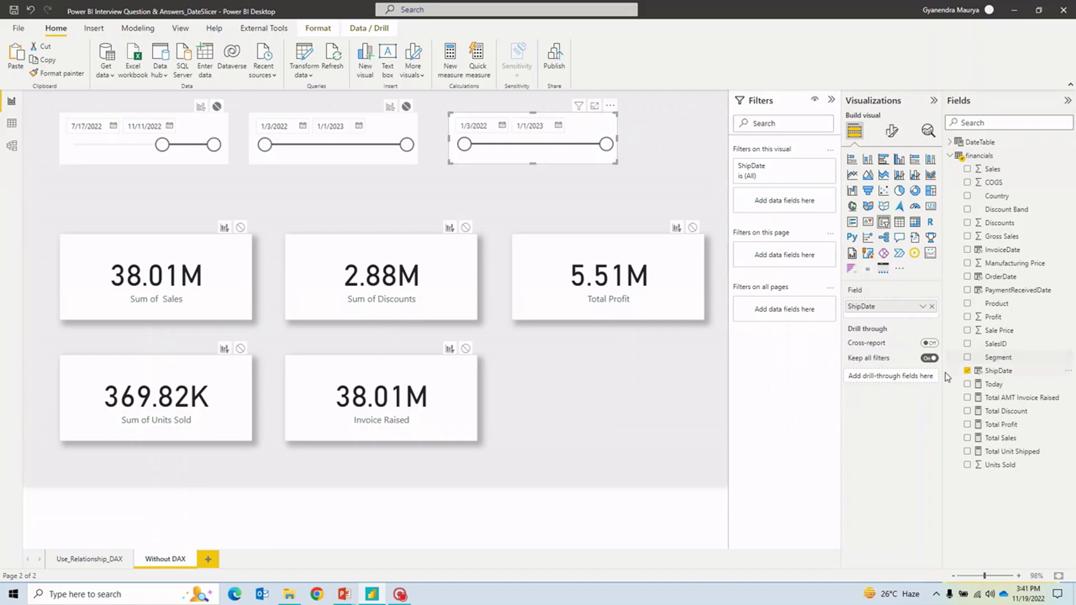
left_click(931, 307)
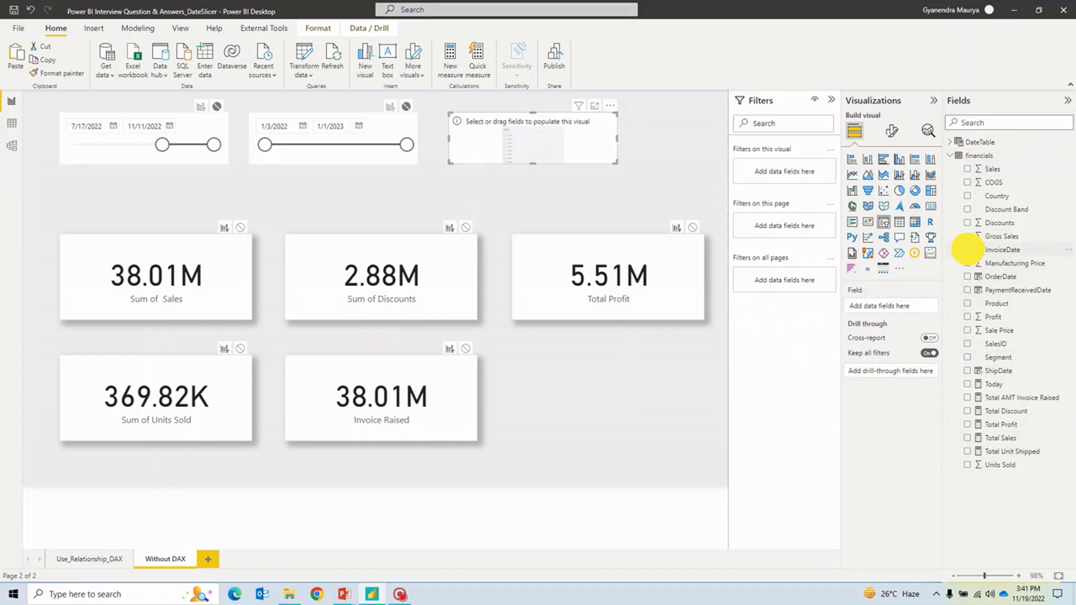
left_click(967, 250)
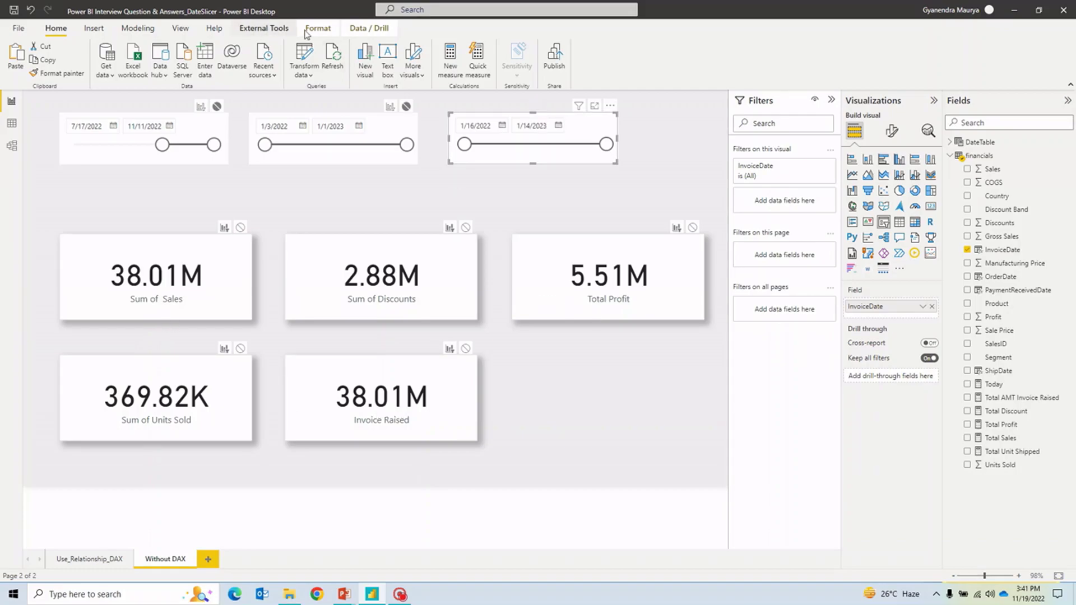
Edit the InvoiceDate slicer's interactions so it does not filter the Sum of Sales, Sum of Discounts, Total Profit and Sum of Units Sold cards
left_click(306, 32)
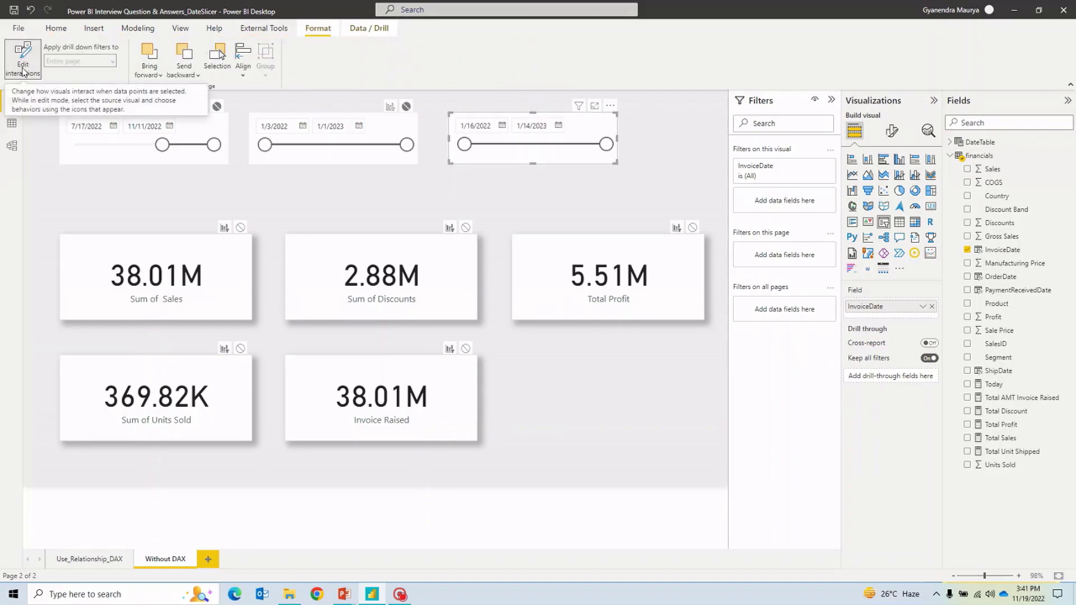
left_click(584, 123)
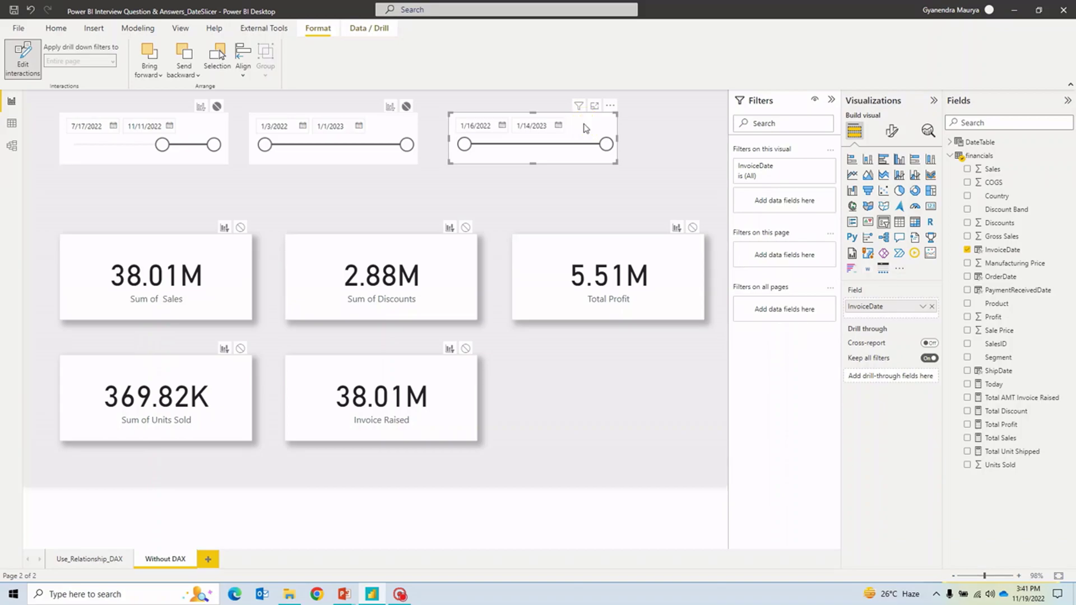
left_click(240, 228)
left_click(464, 228)
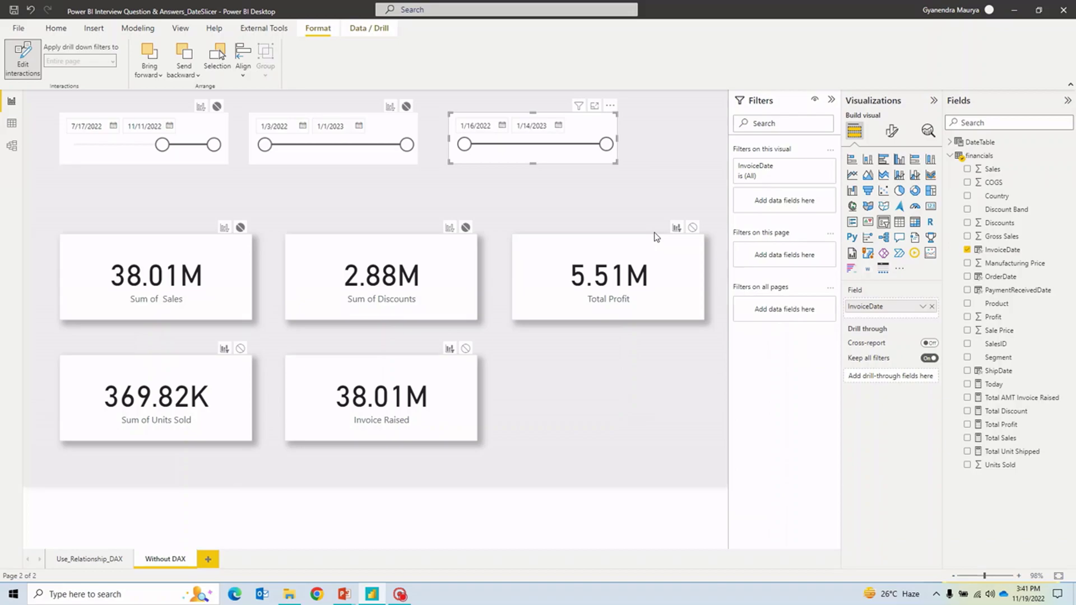
left_click(692, 228)
left_click(240, 349)
Edit the ShipDate slicer's interactions so it does not filter the Invoice Raised, Total Profit, Sum of Discounts and Sum of Sales cards
left_click(385, 135)
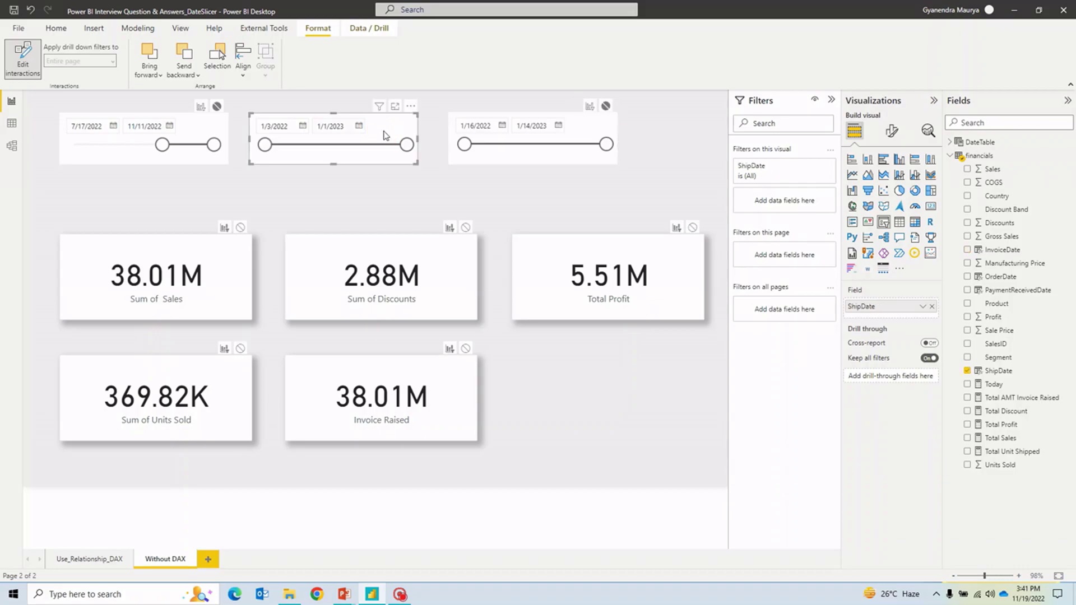
left_click_drag(995, 373, 996, 375)
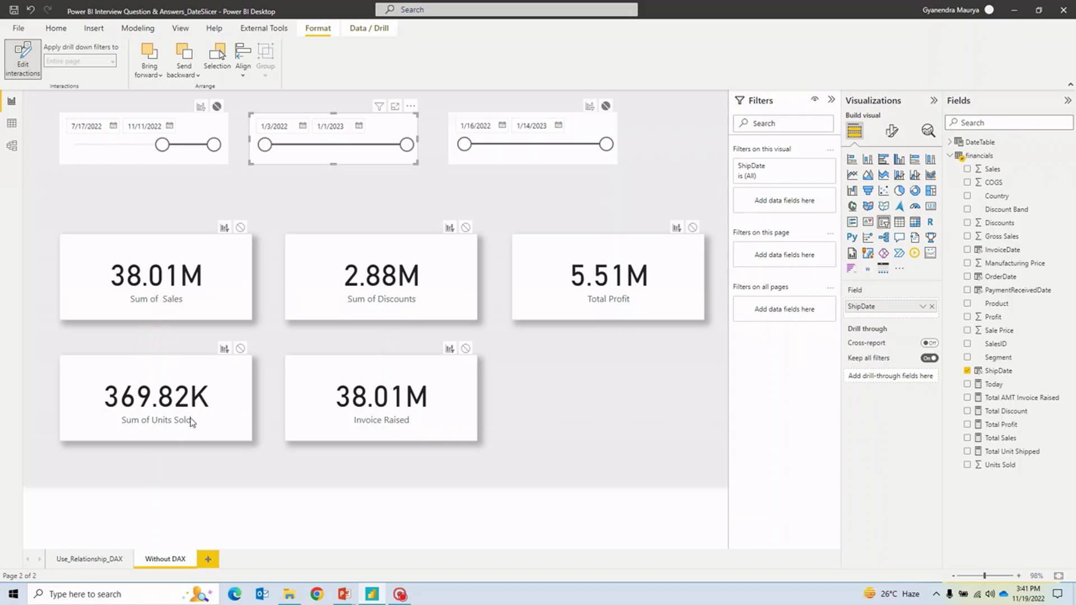
left_click(465, 349)
left_click(692, 227)
left_click(465, 227)
left_click(240, 227)
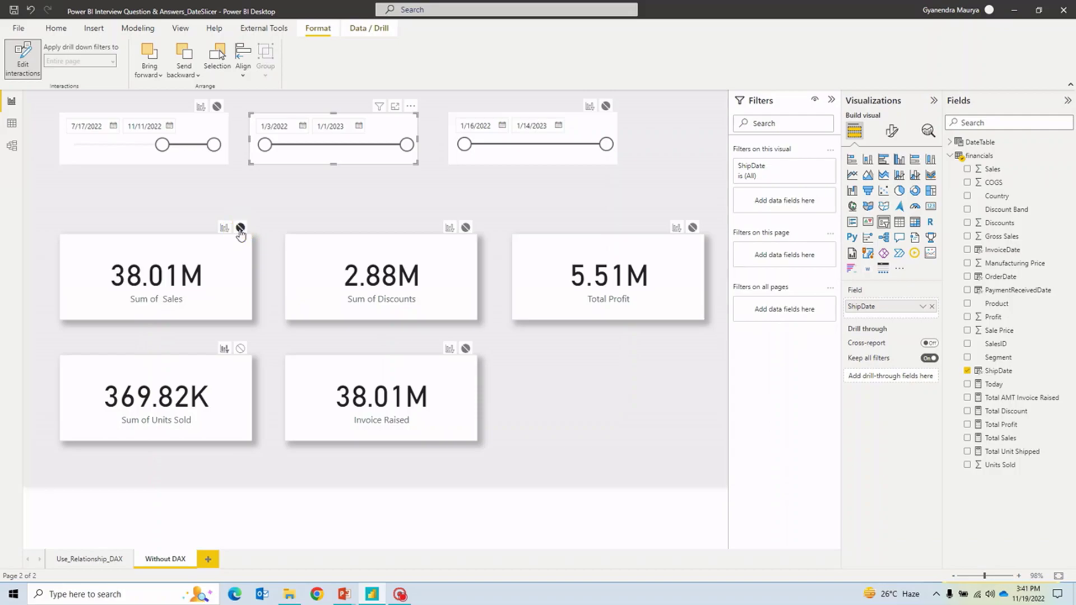
Edit the Date slicer's interactions so it does not filter the Sum of Units Sold and Invoice Raised cards
left_click(196, 134)
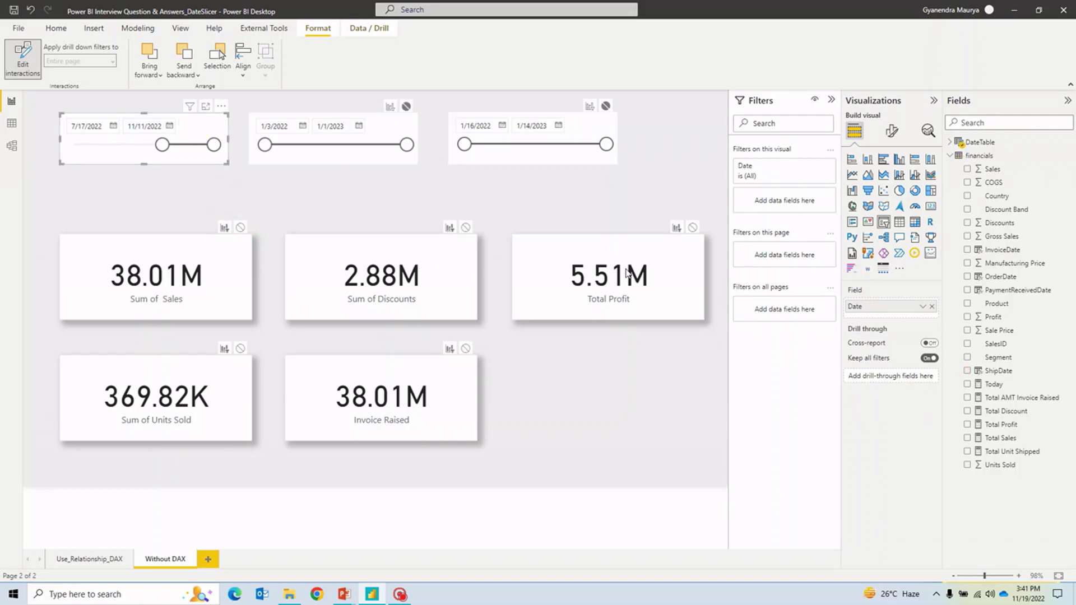
left_click(240, 348)
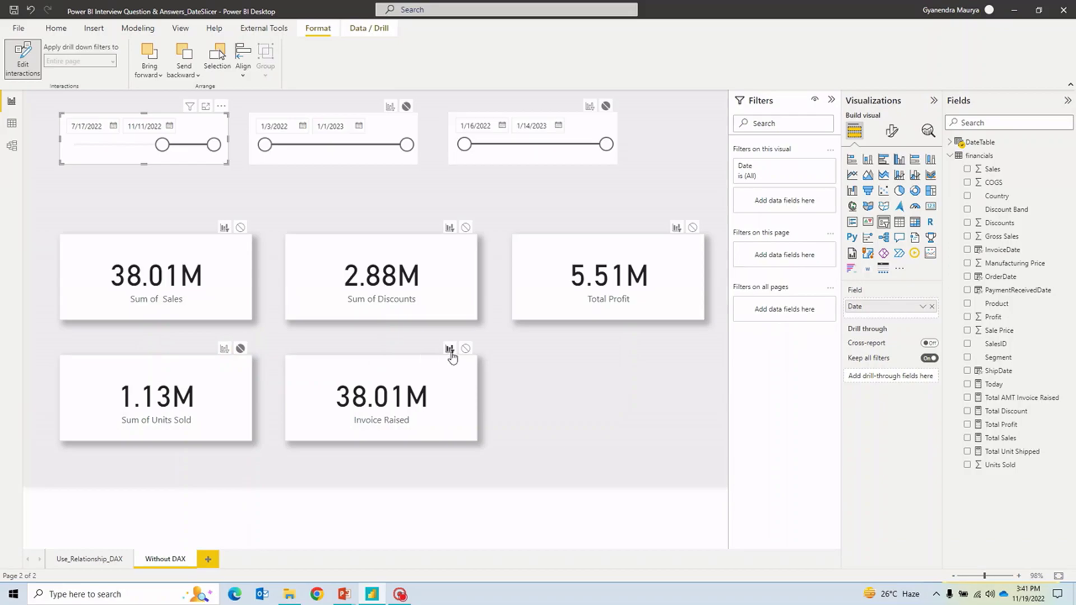
left_click(465, 348)
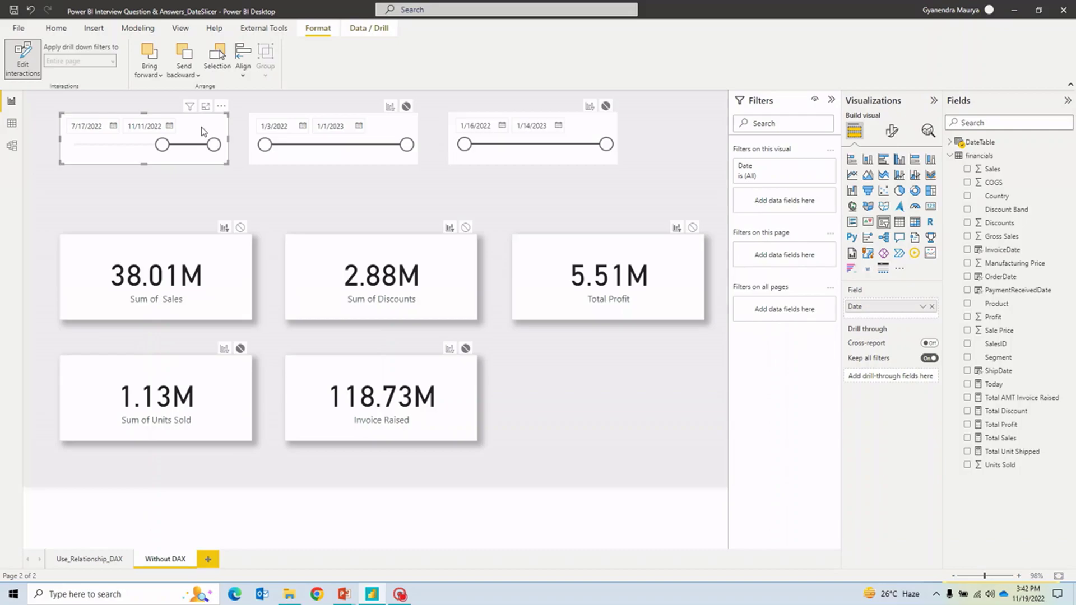
Show the selection and slicer sync settings, and assign the Date slicer to a sync group named DateSlicerGrp
left_click(180, 28)
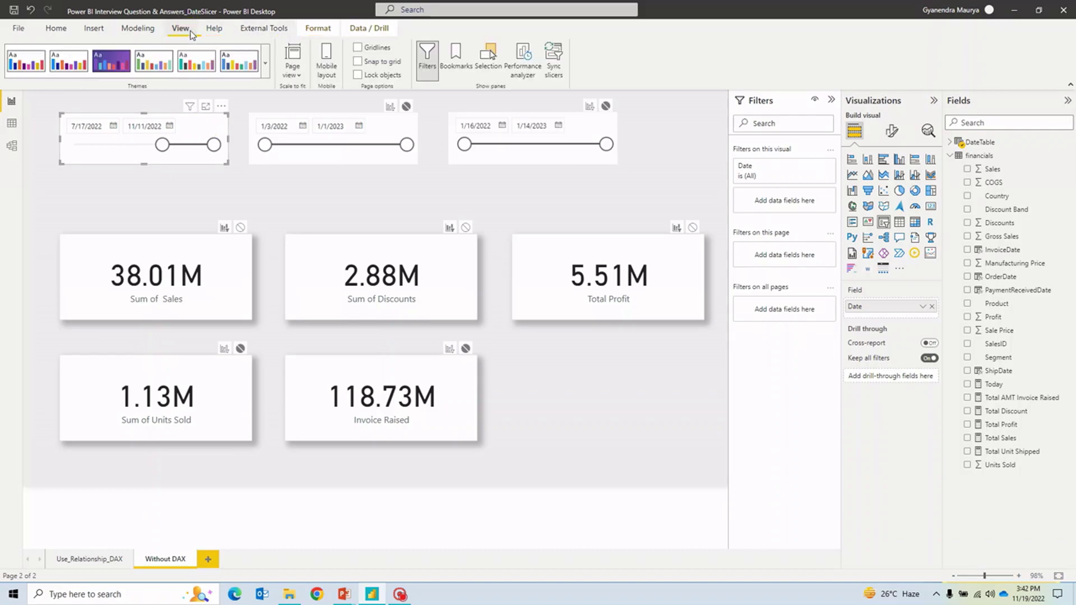
left_click(489, 62)
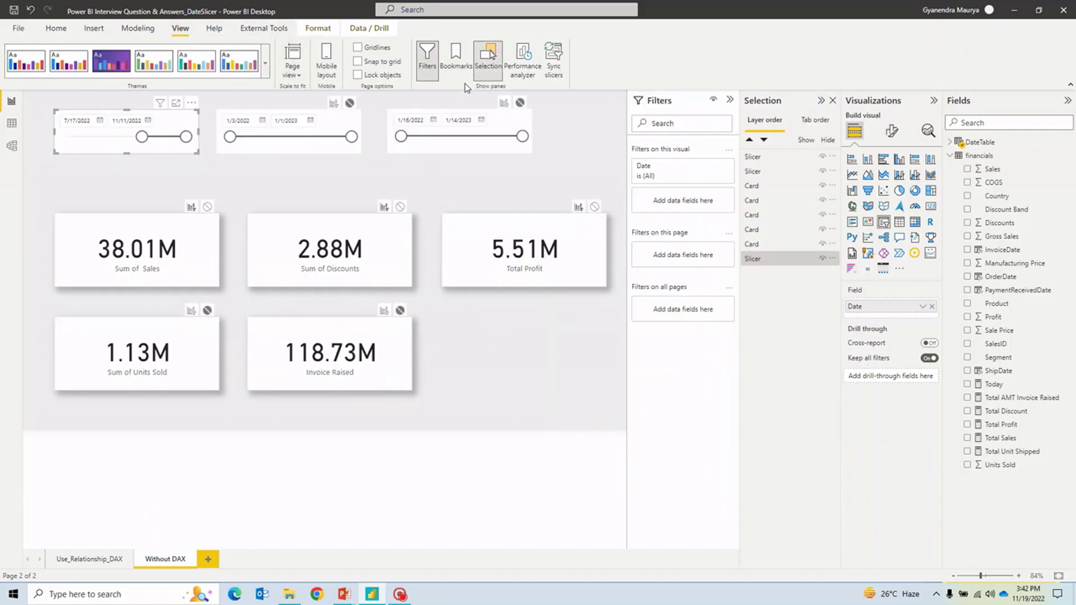
left_click(556, 62)
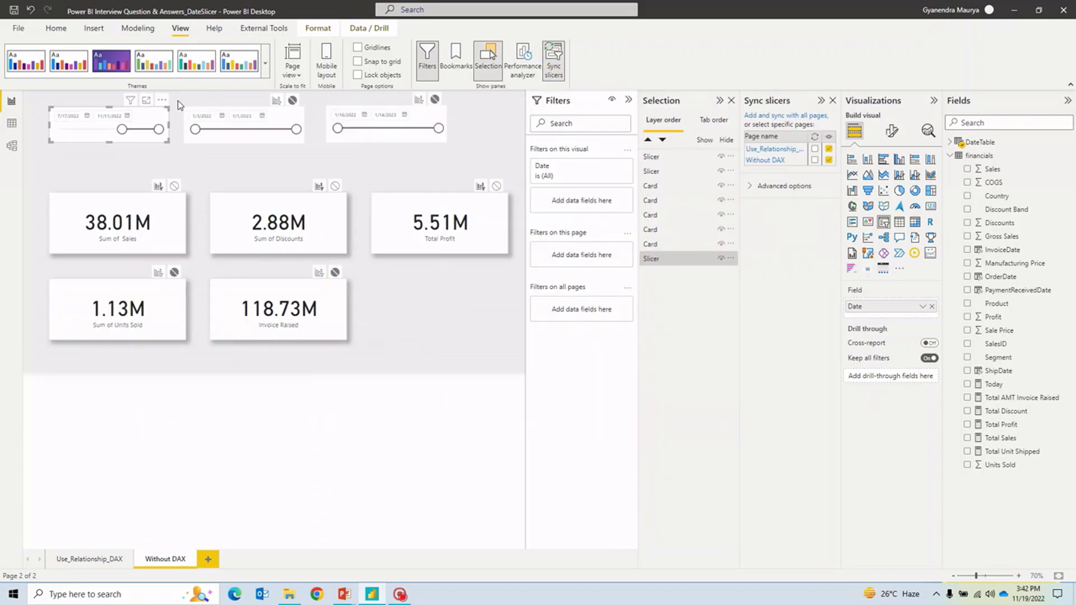
left_click(145, 117)
left_click(752, 186)
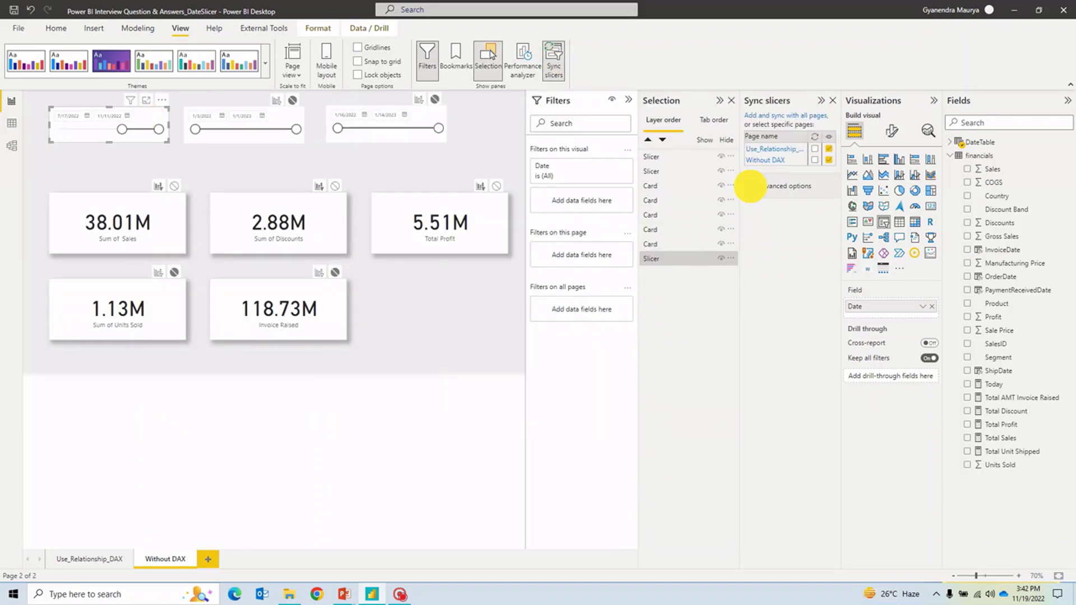
left_click(765, 241)
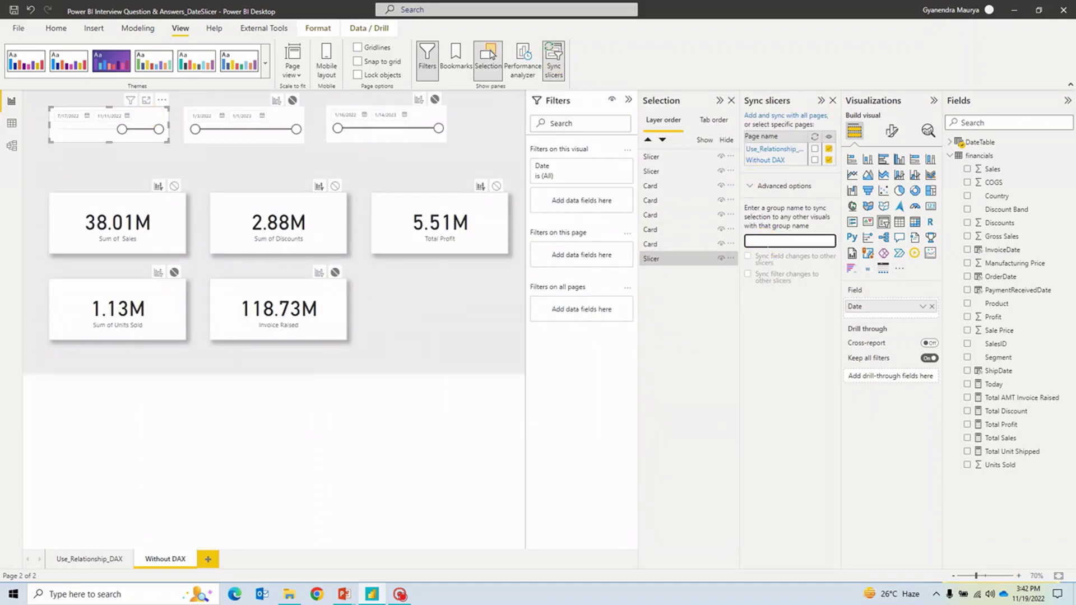
type("DateSlicerGrp")
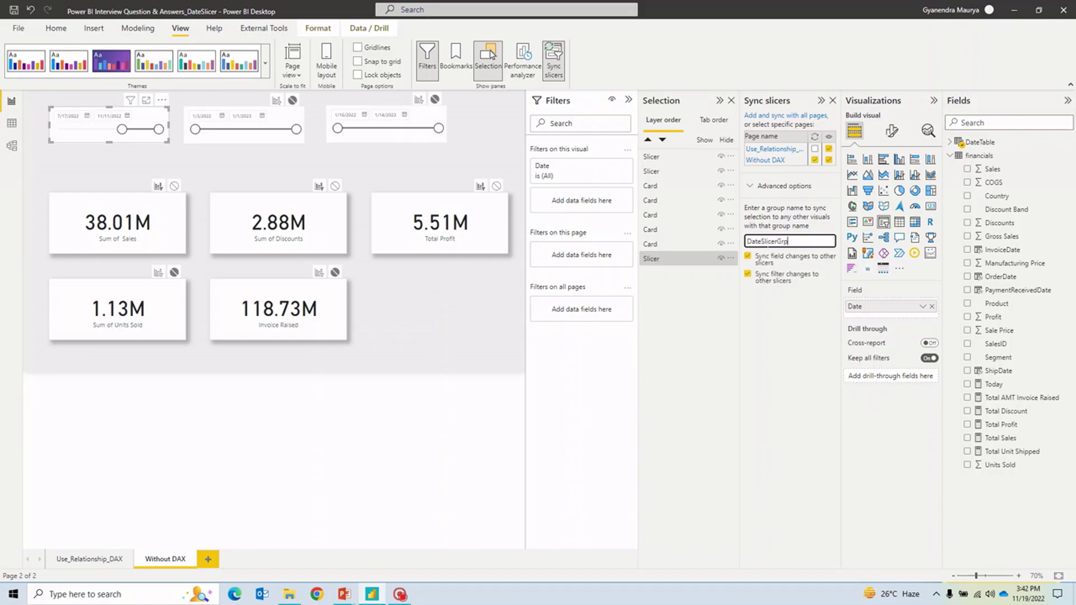
Add the ShipDate slicer to the DateSlicerGrp sync group and disable syncing field changes to other slicers
double_click(767, 242)
key("ctrl+c")
left_click(287, 117)
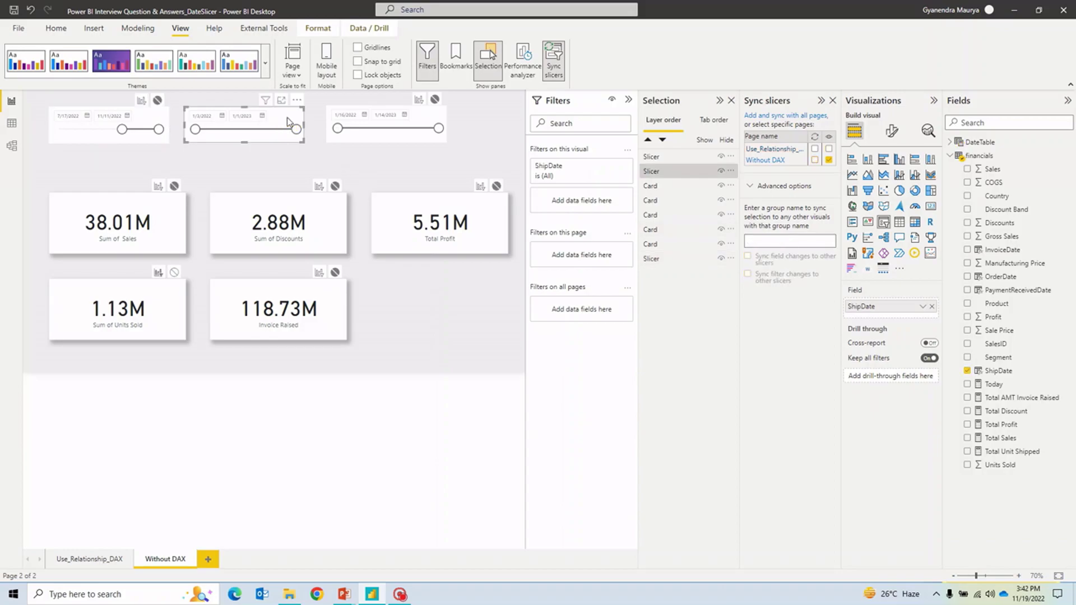
left_click(765, 241)
key("ctrl+v")
key("Return")
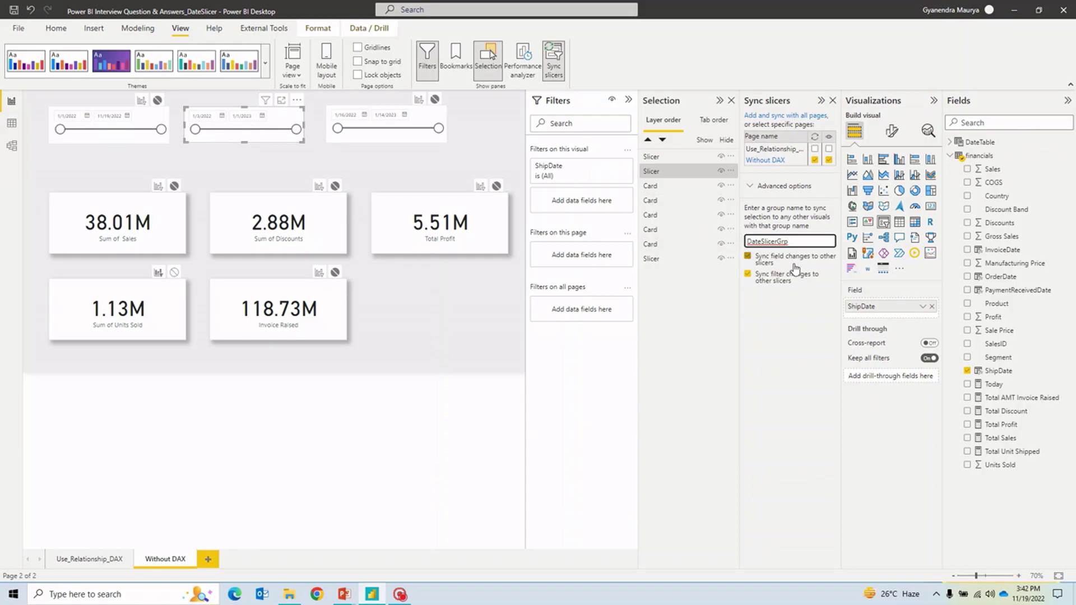
left_click(749, 257)
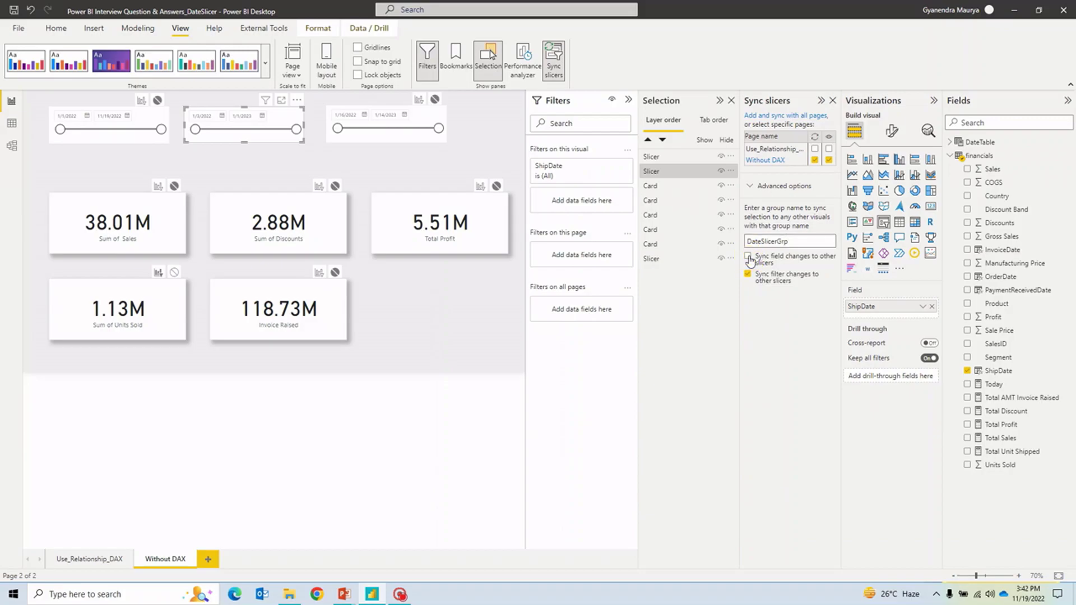
Add the InvoiceDate slicer to the DateSlicerGrp sync group with only filter changes synced
left_click(431, 125)
key("ctrl+v")
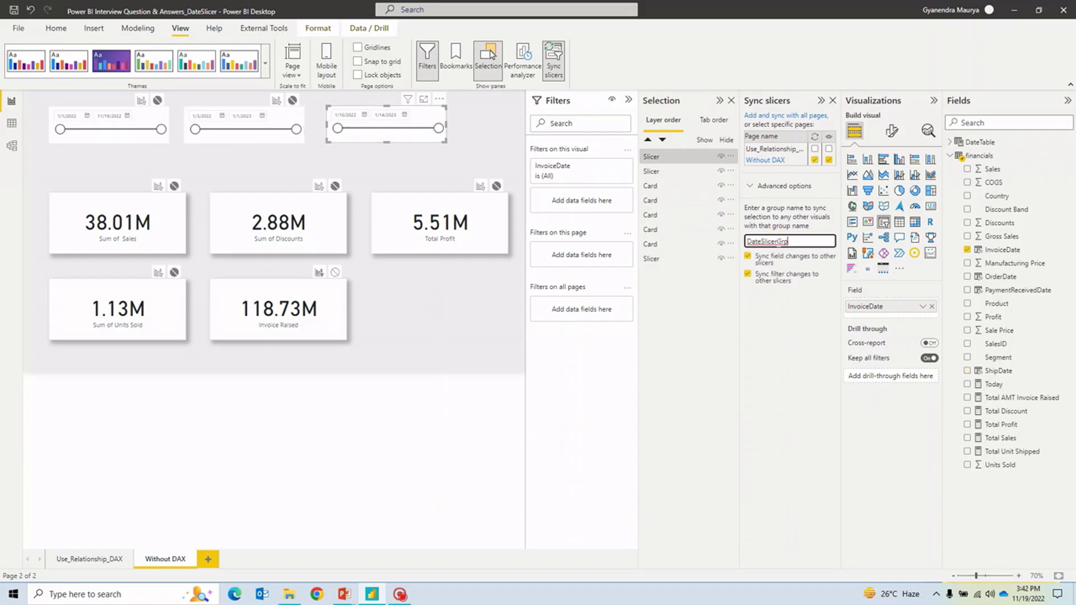
key("Return")
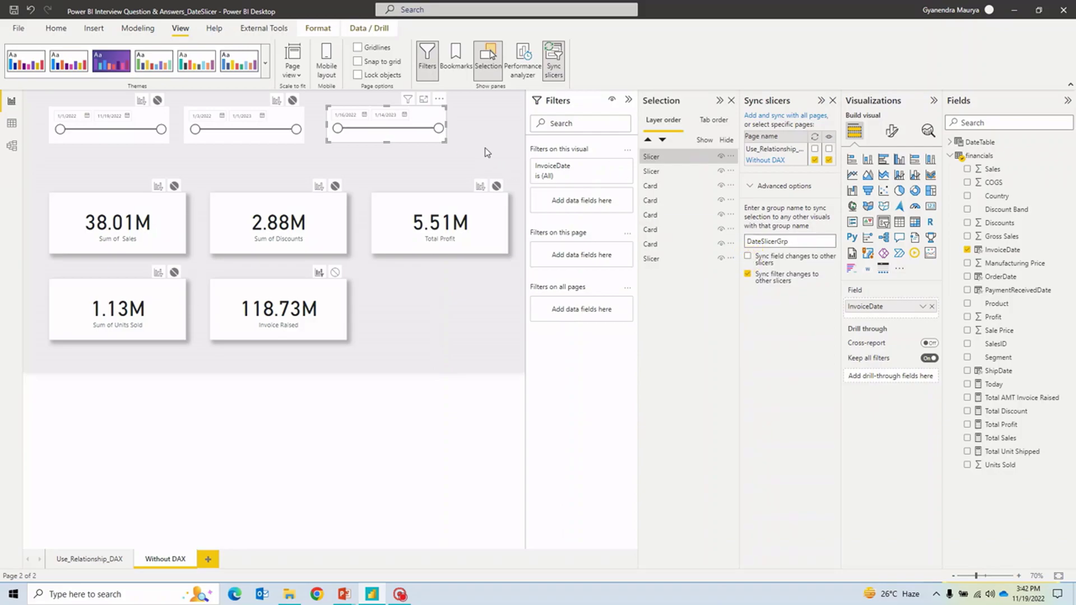
left_click(487, 152)
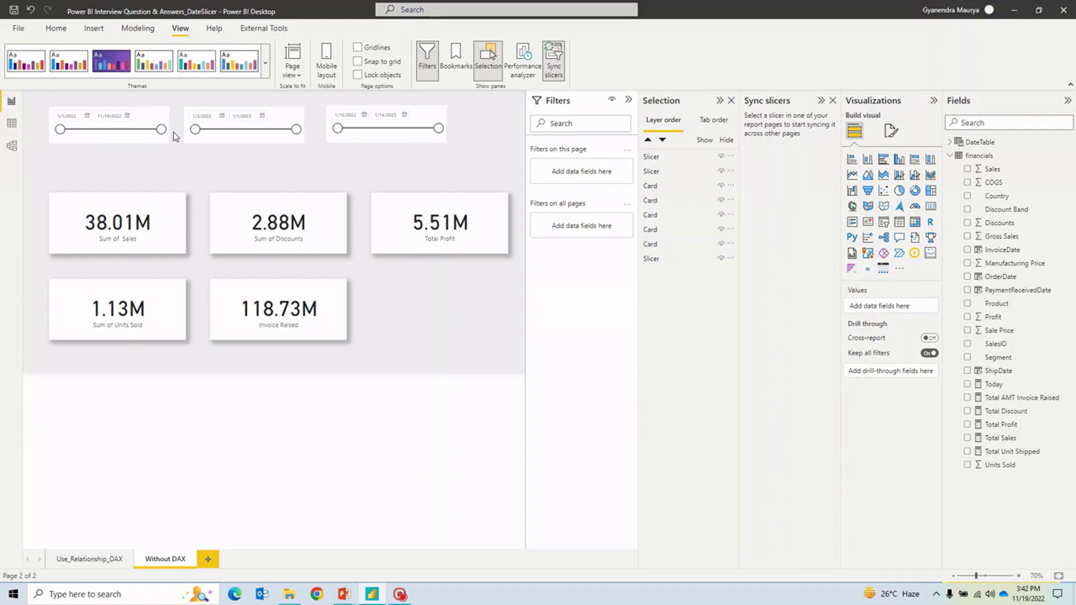
Set the Date slicer's range to 4/29/2022 through 11/12/2022 and collapse the Filters, Selection, Sync slicers and Visualizations panes
mouse_move(161, 129)
left_mouse_down()
mouse_move(91, 125)
mouse_move(160, 131)
left_mouse_up()
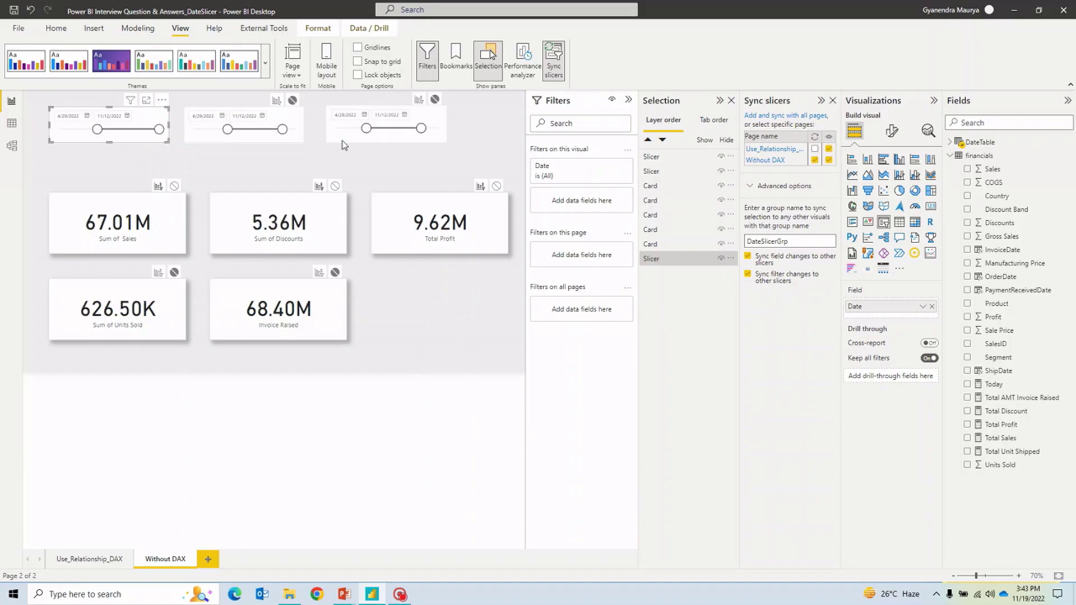
left_click(628, 100)
left_click(720, 100)
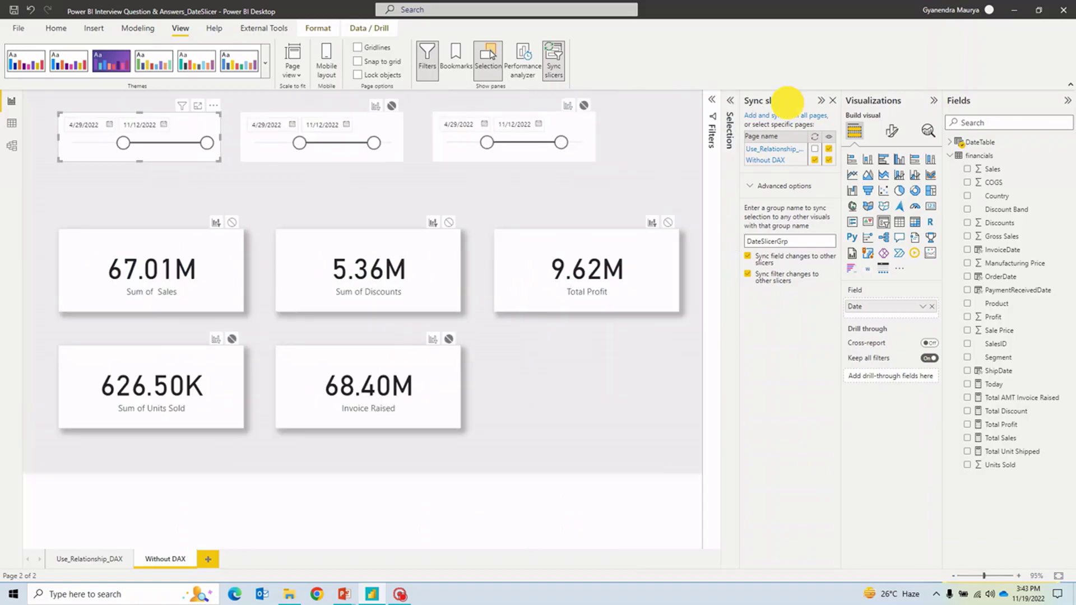
left_click(821, 100)
left_click(900, 106)
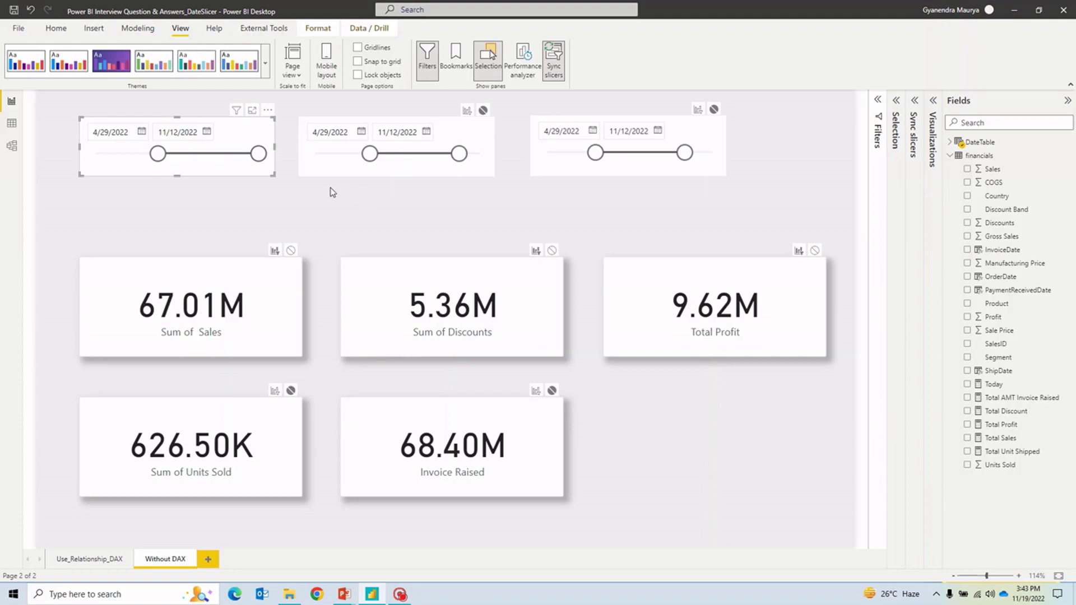
Hide the ShipDate and InvoiceDate slicers so only the Date slicer remains on the Without DAX page
left_click(446, 132)
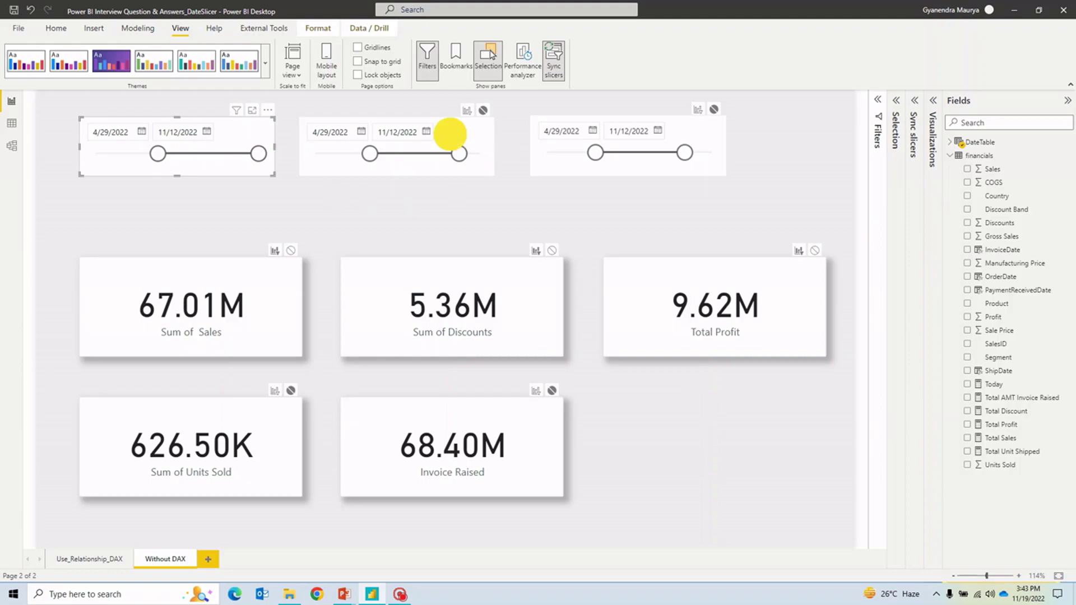
left_click(703, 134, "ctrl")
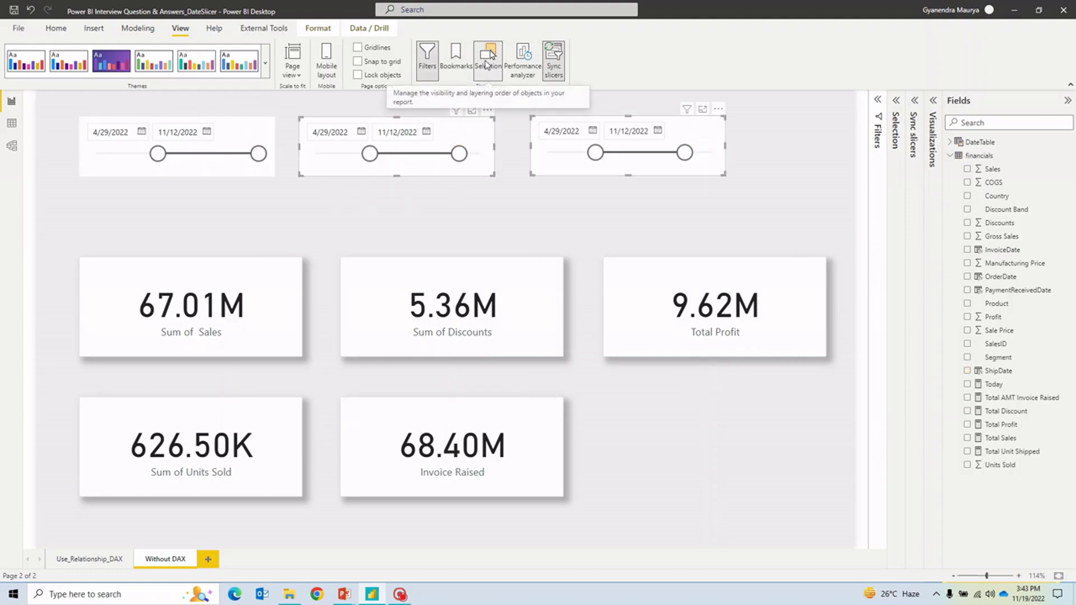
left_click(896, 100)
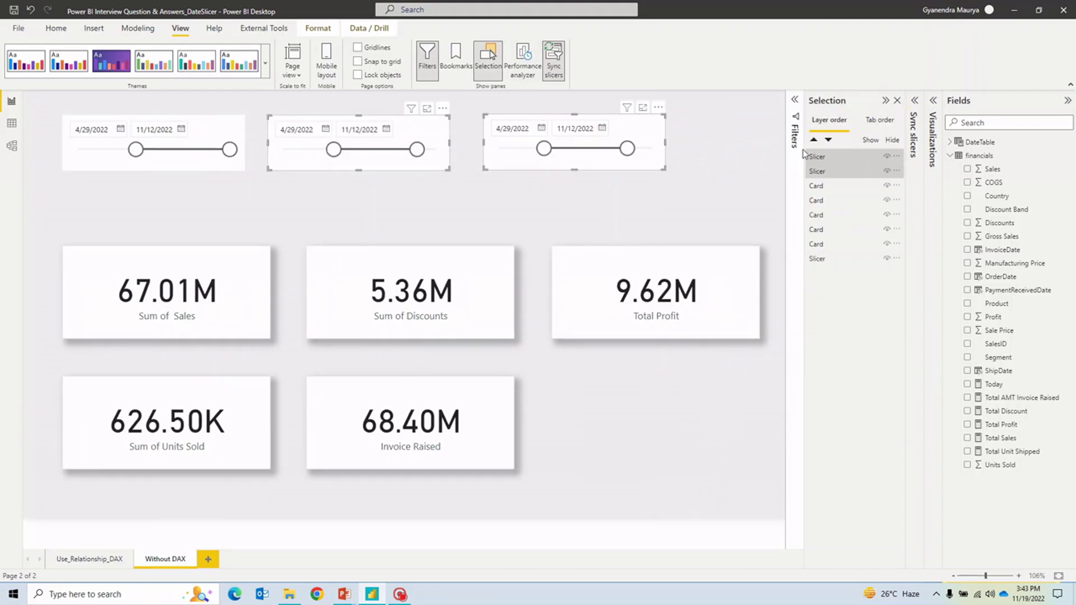
left_click(887, 156)
left_click(887, 171)
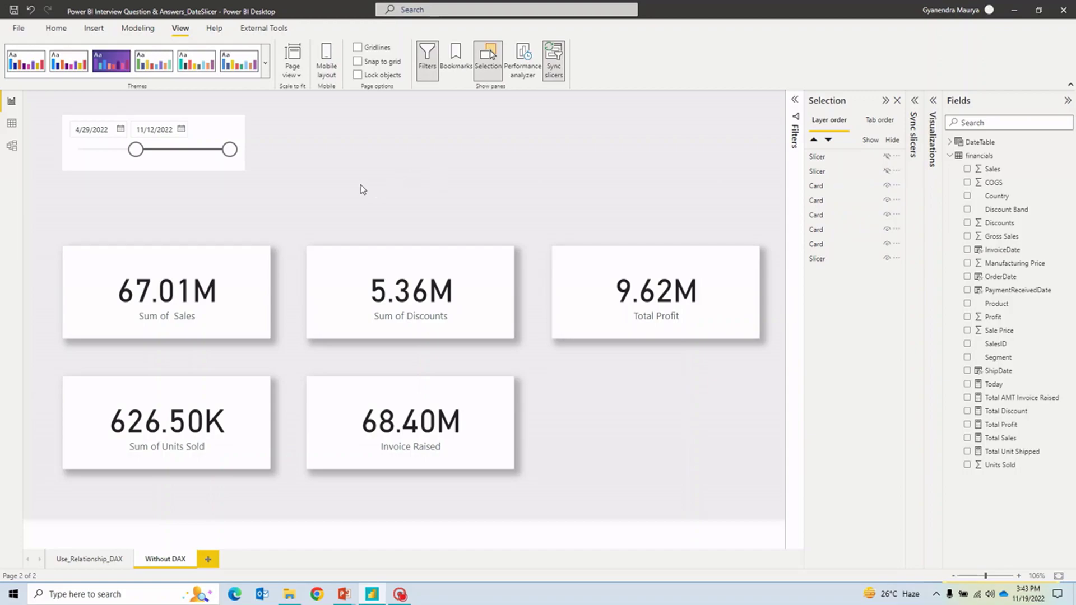
Select the cards on the Without DAX page one by one to check which field each one uses
left_click(196, 292)
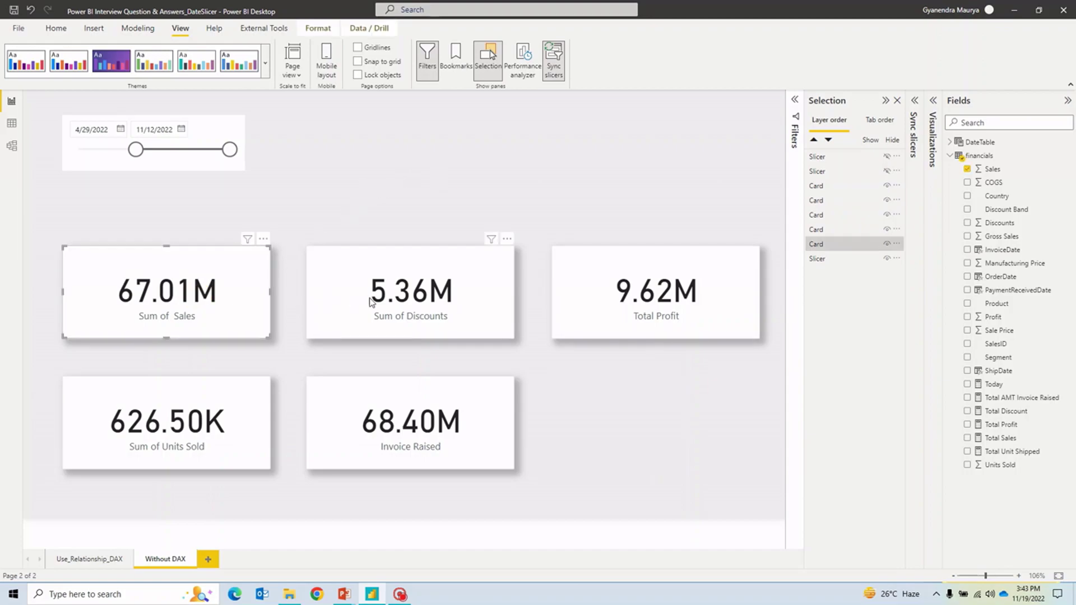
left_click(369, 297)
left_click(579, 307)
left_click(379, 423)
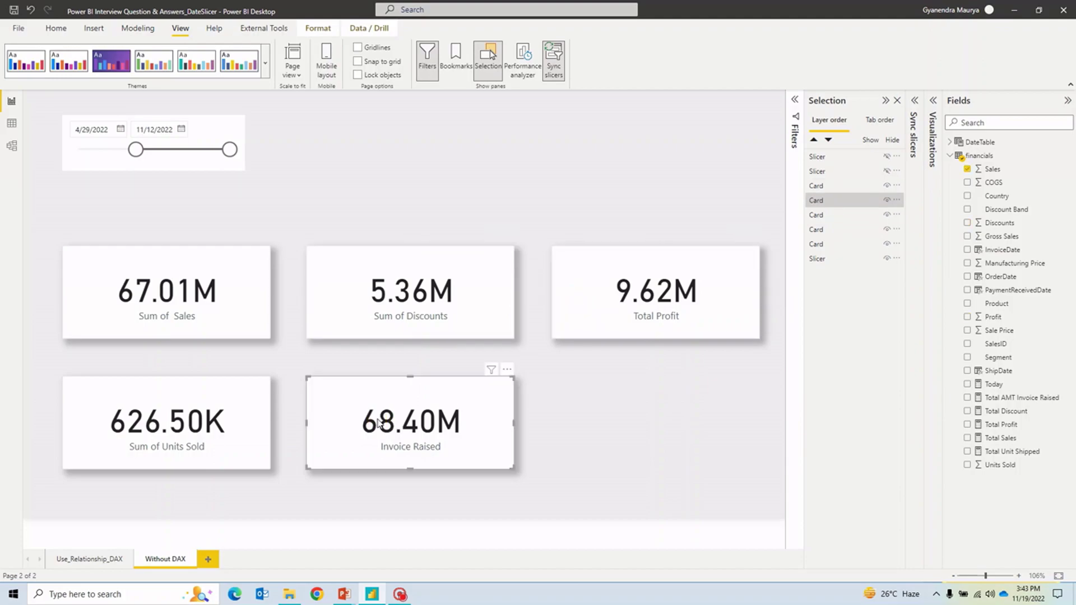
left_click(201, 421)
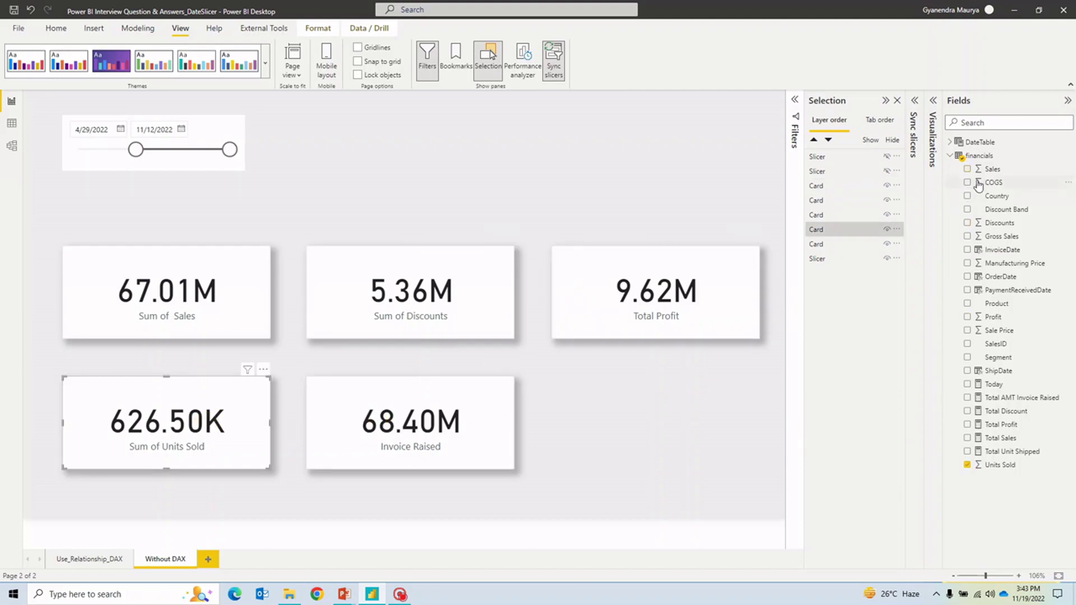
left_click(180, 293)
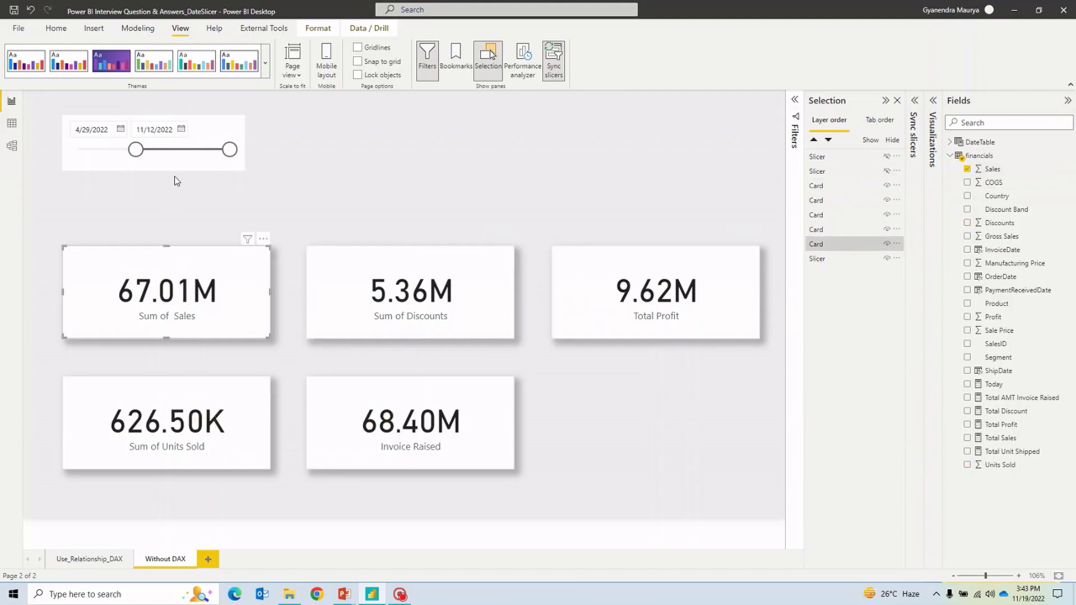
Test several ranges on the Date slicer, ending with 6/28/2022 through 10/23/2022, and deselect it
left_click(216, 135)
left_click_drag(230, 150, 126, 150)
left_click(136, 151)
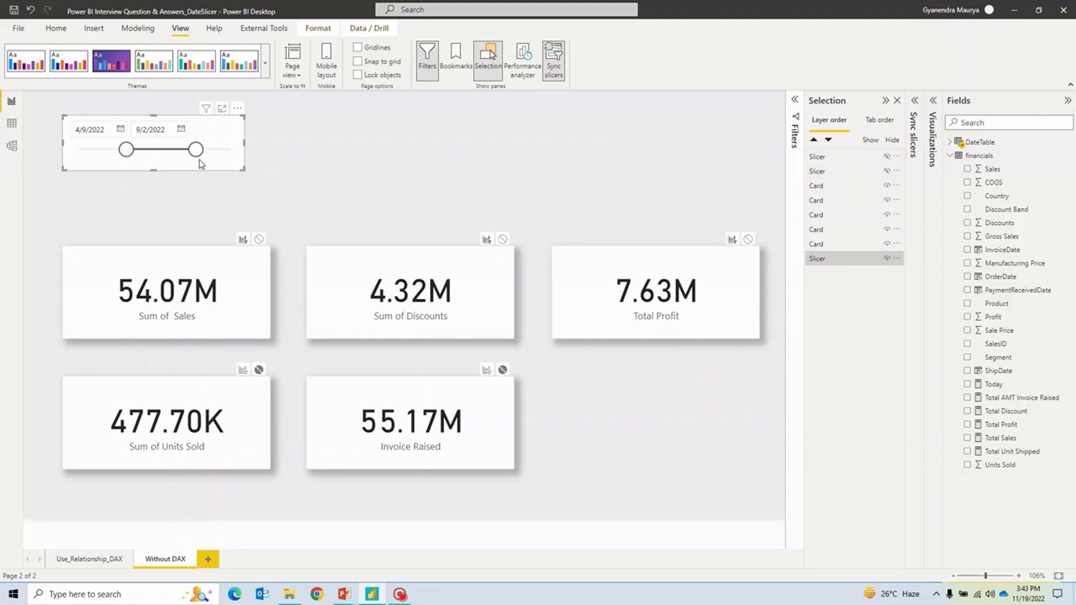
left_click_drag(195, 150, 213, 149)
left_click_drag(126, 157, 151, 155)
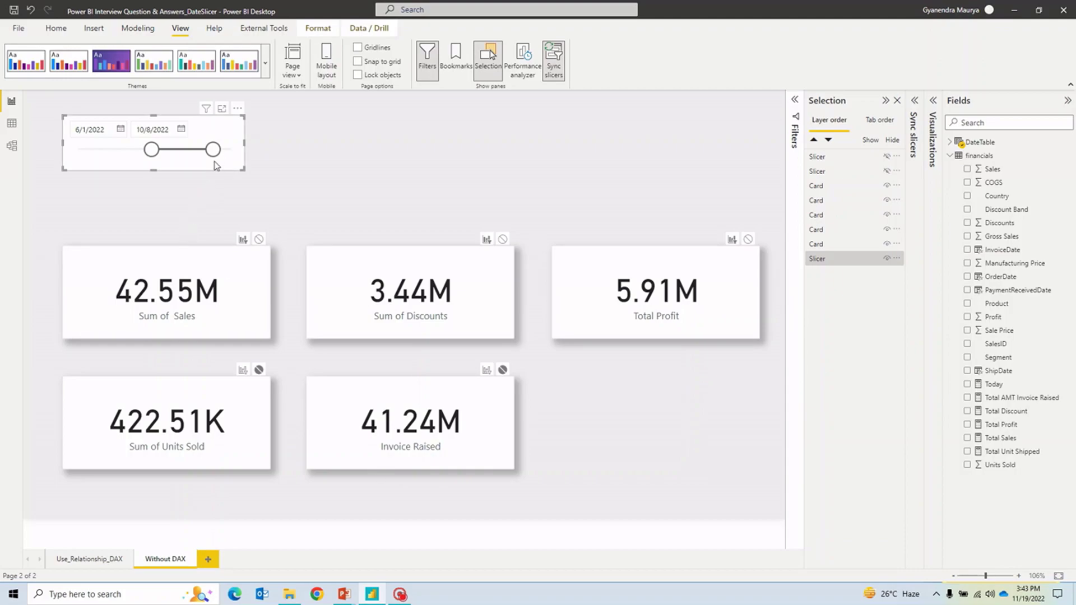
left_click_drag(213, 149, 220, 149)
left_click_drag(151, 153, 164, 158)
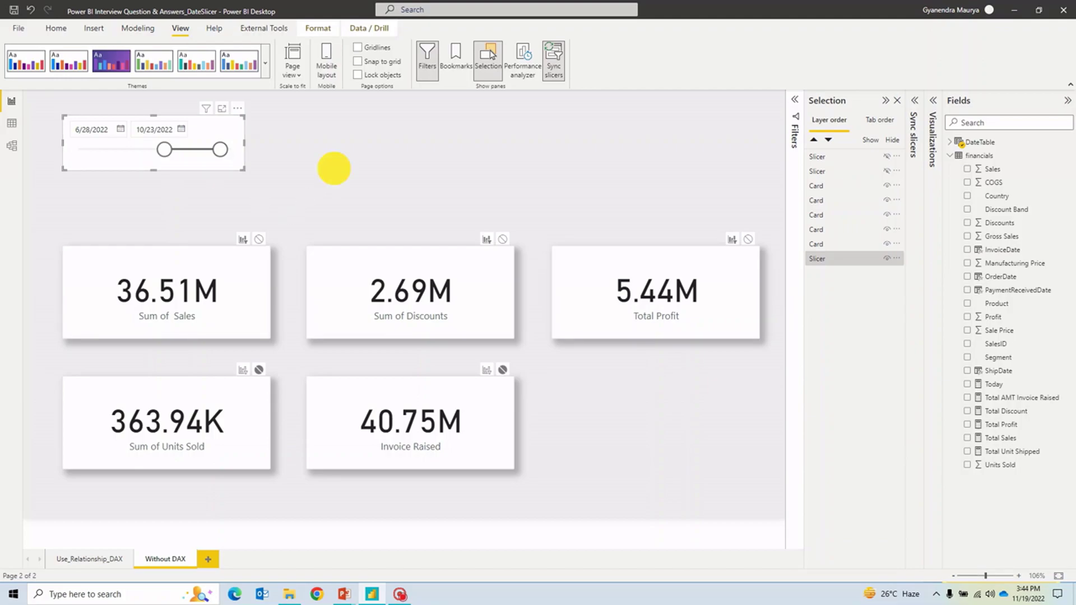
left_click(334, 168)
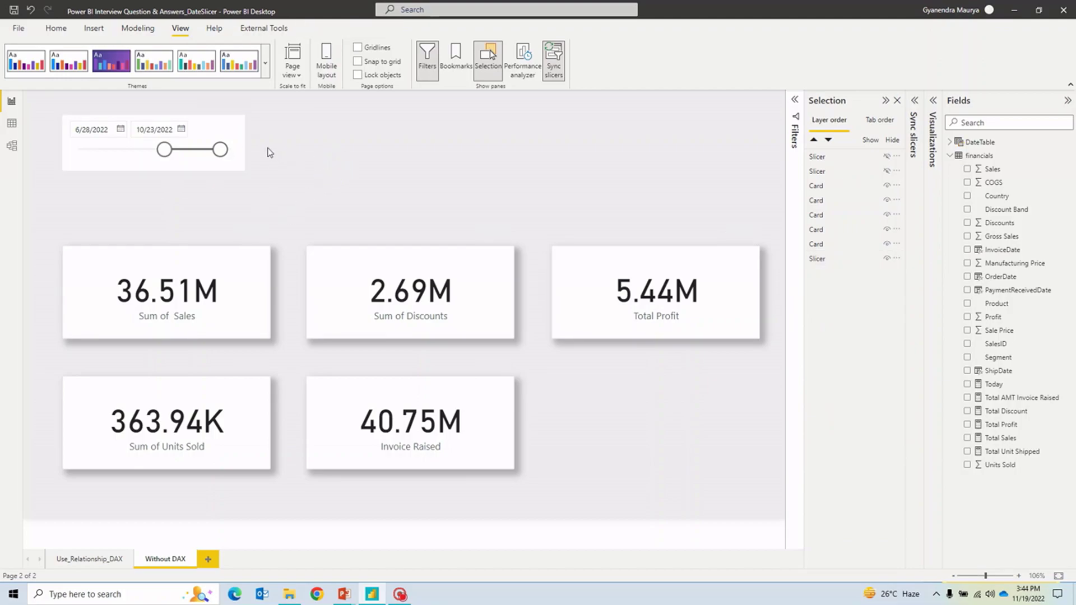
Show the hidden ShipDate and InvoiceDate slicers again beside the Date slicer
left_click(212, 131)
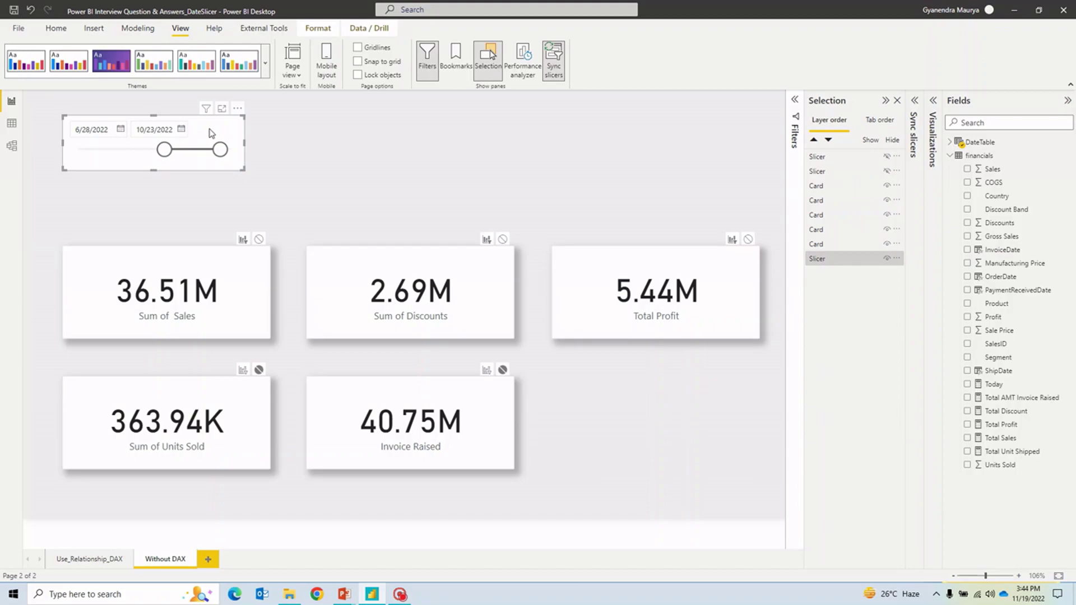
left_click(887, 157)
left_click(887, 171)
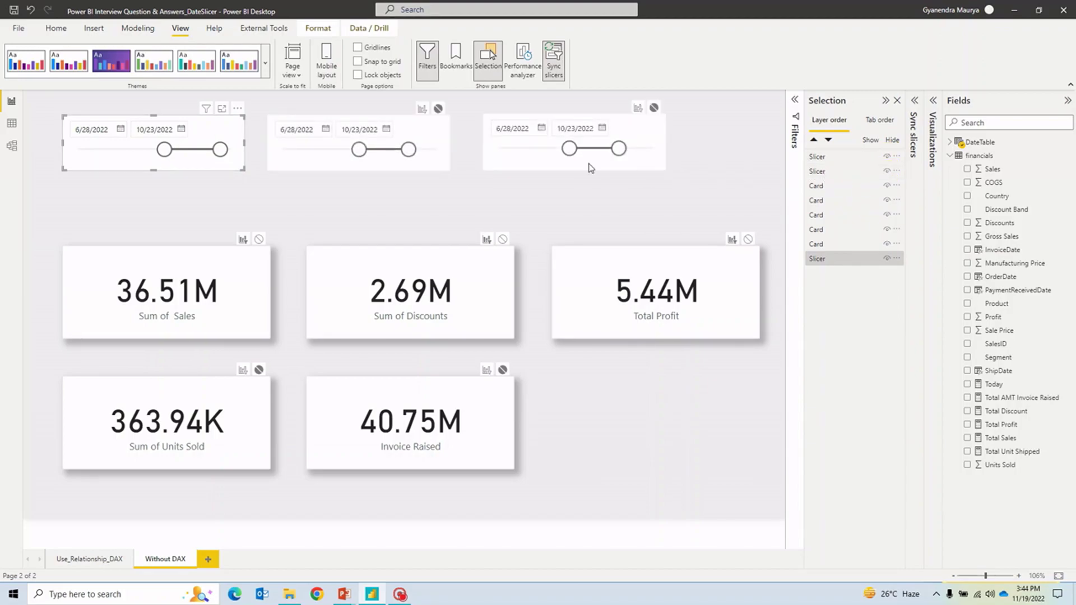
Add a new blank report page after Without DAX and select the ShipDate slicer on the Without DAX page
left_click(434, 137)
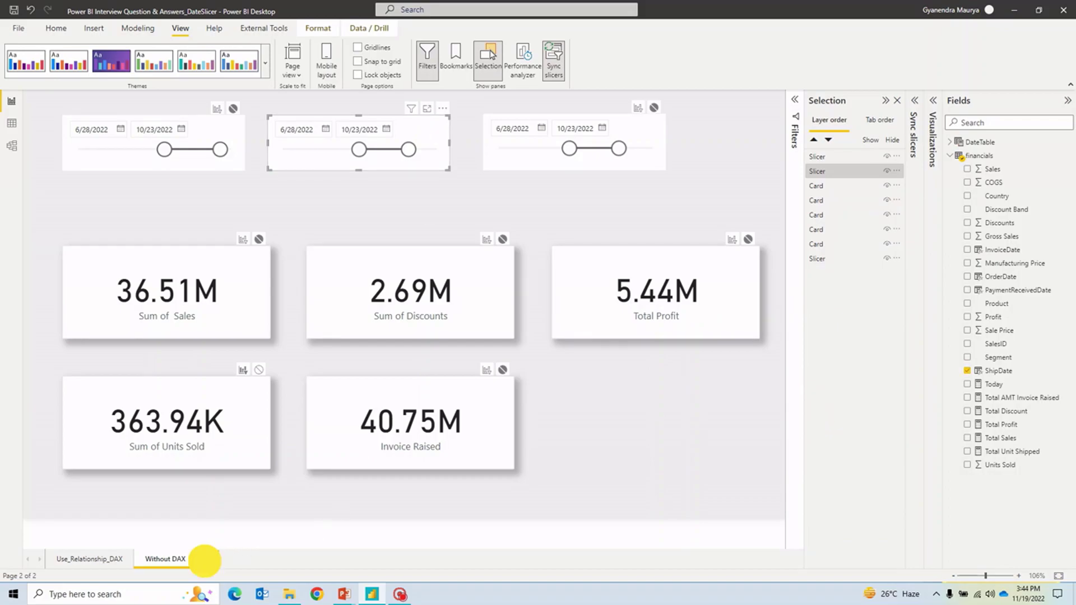
left_click(208, 559)
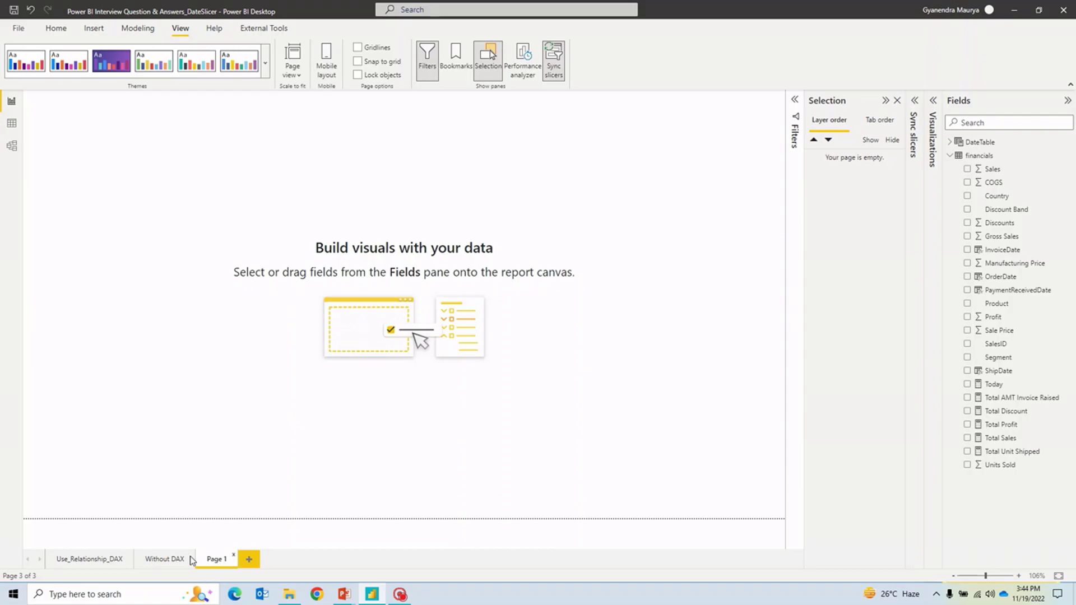
left_click(155, 560)
left_click(412, 130)
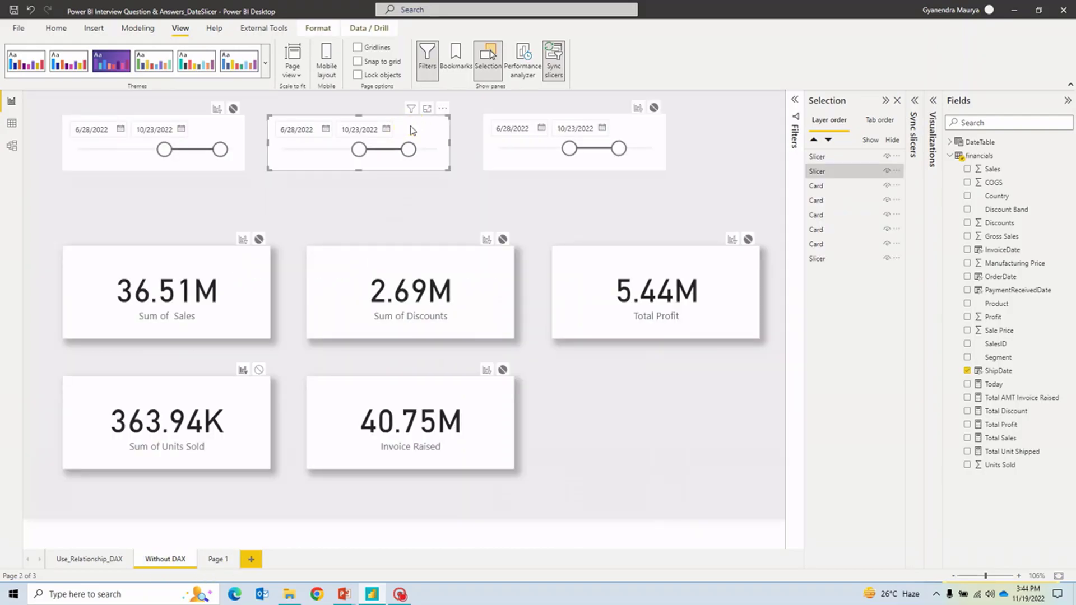
left_click(216, 559)
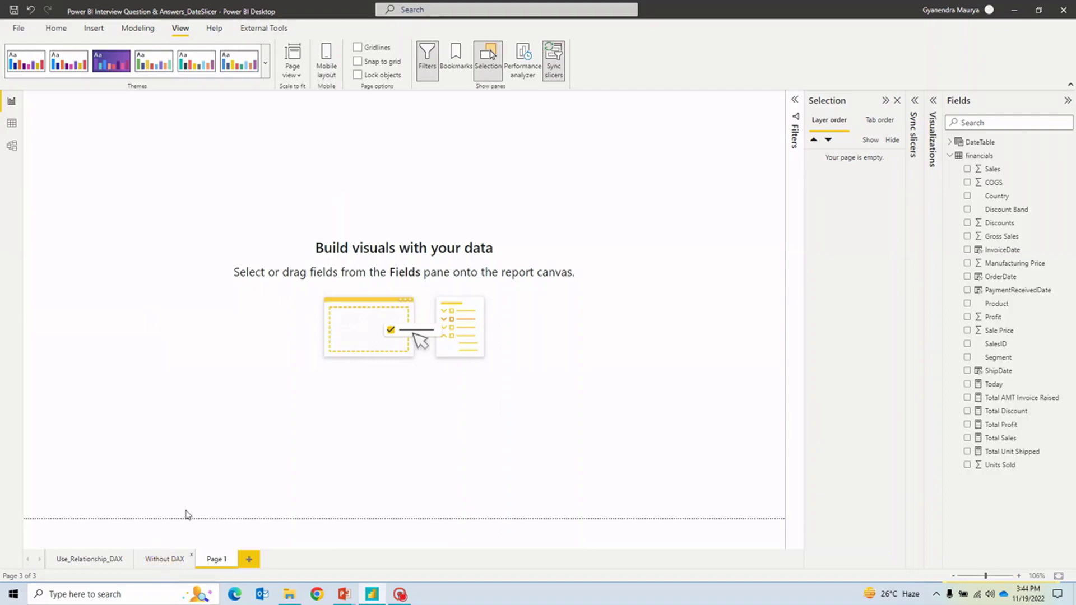
Copy the ShipDate slicer from the Without DAX page and paste it onto Page 1 without syncing it
left_click(165, 559)
left_click(428, 125)
left_click(443, 108)
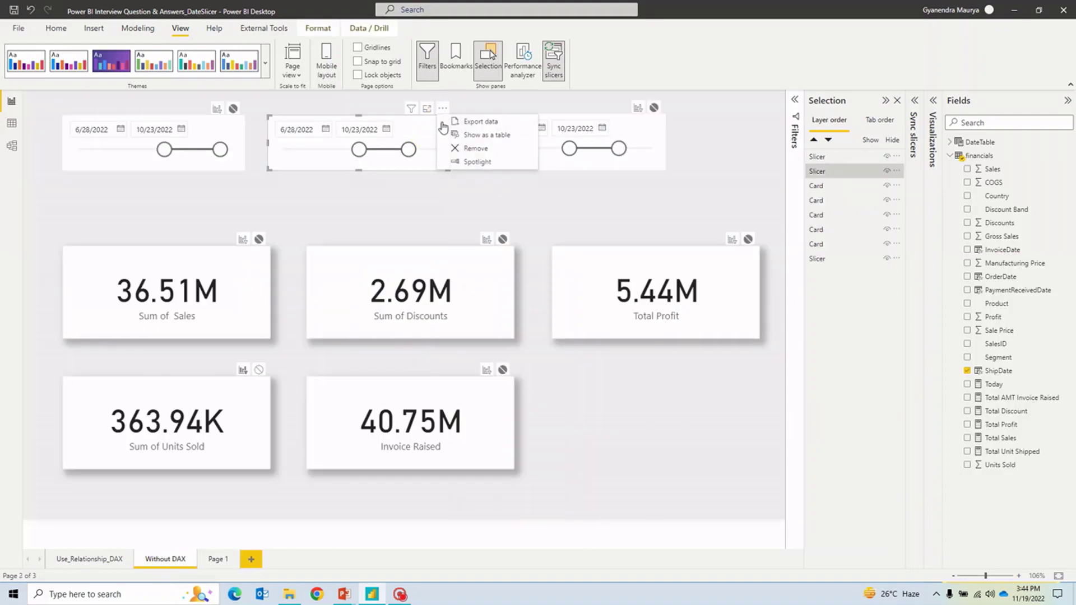
left_click(443, 107)
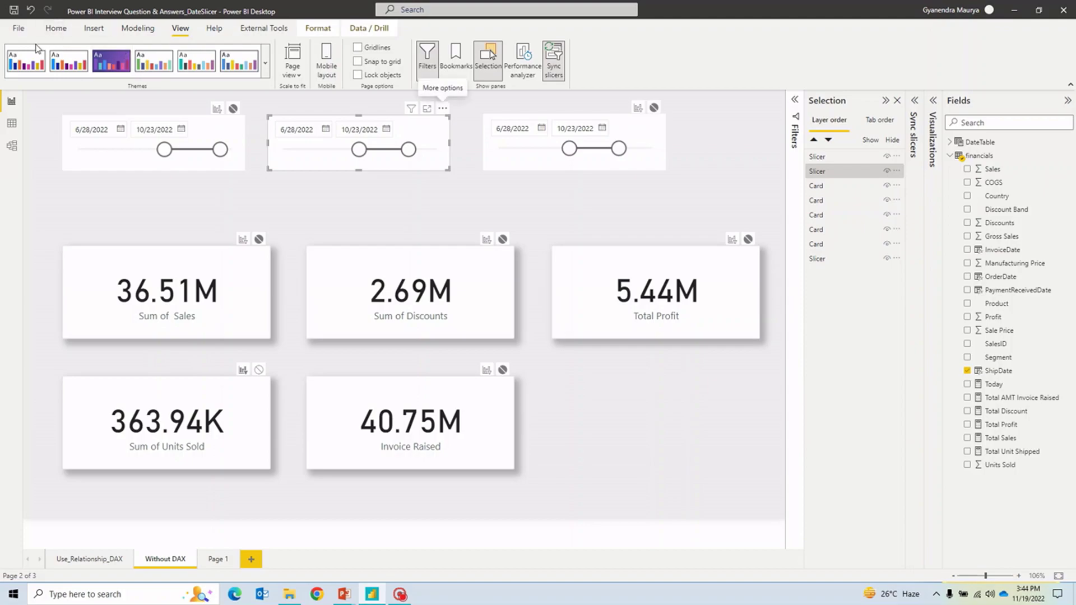
left_click(443, 109)
left_click(426, 133)
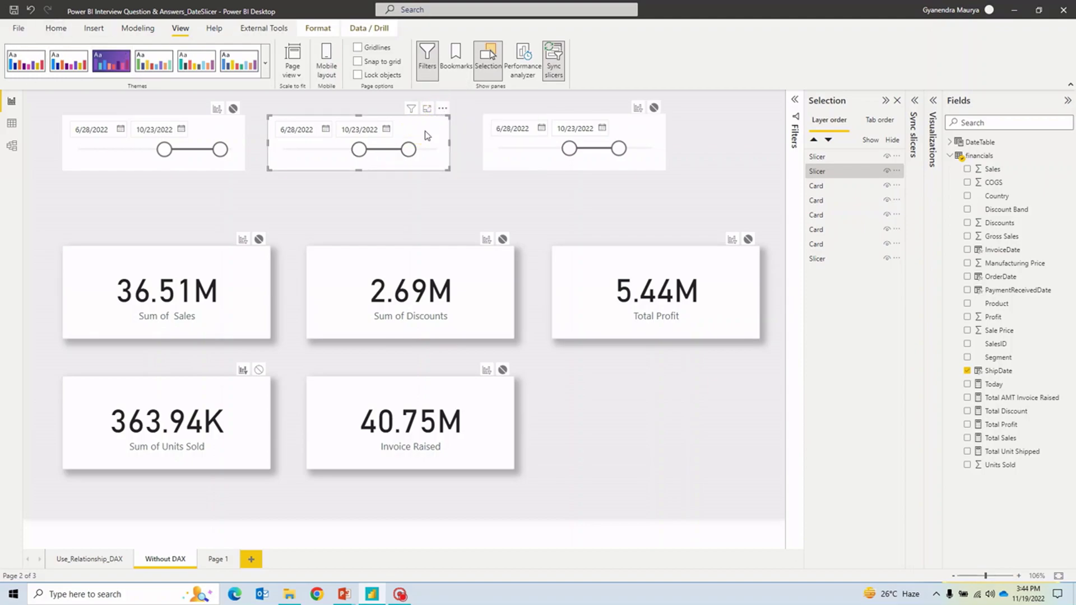
right_click(426, 135)
left_click(569, 185)
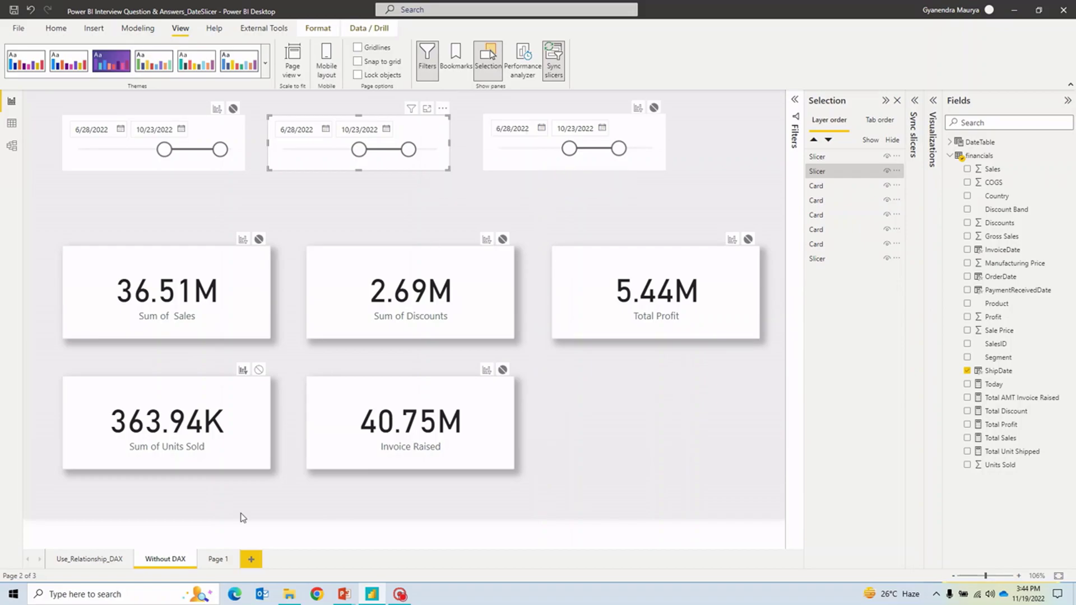
left_click(224, 562)
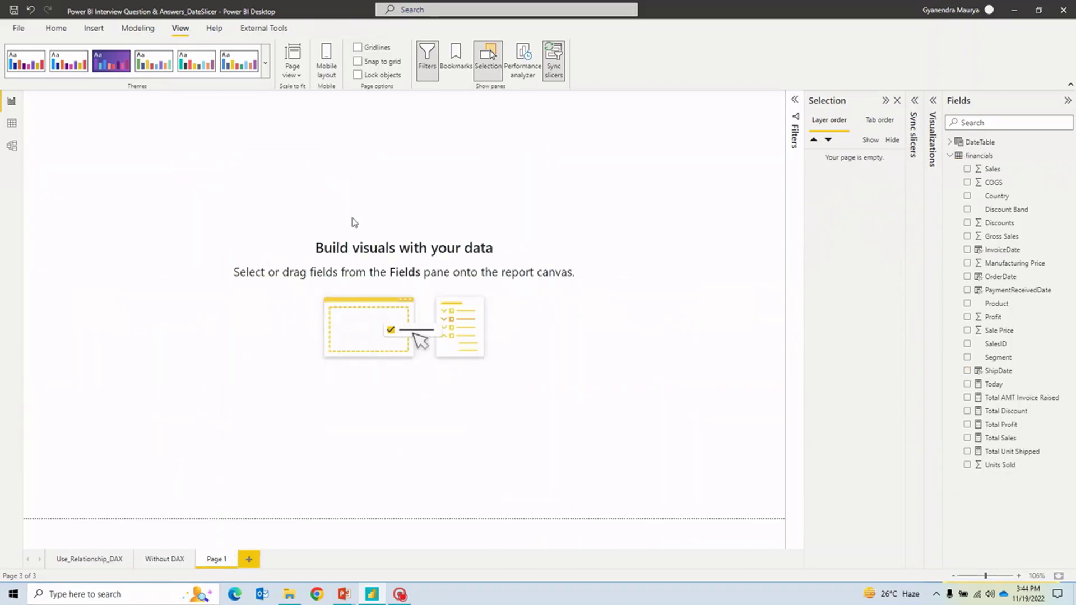
left_click(55, 28)
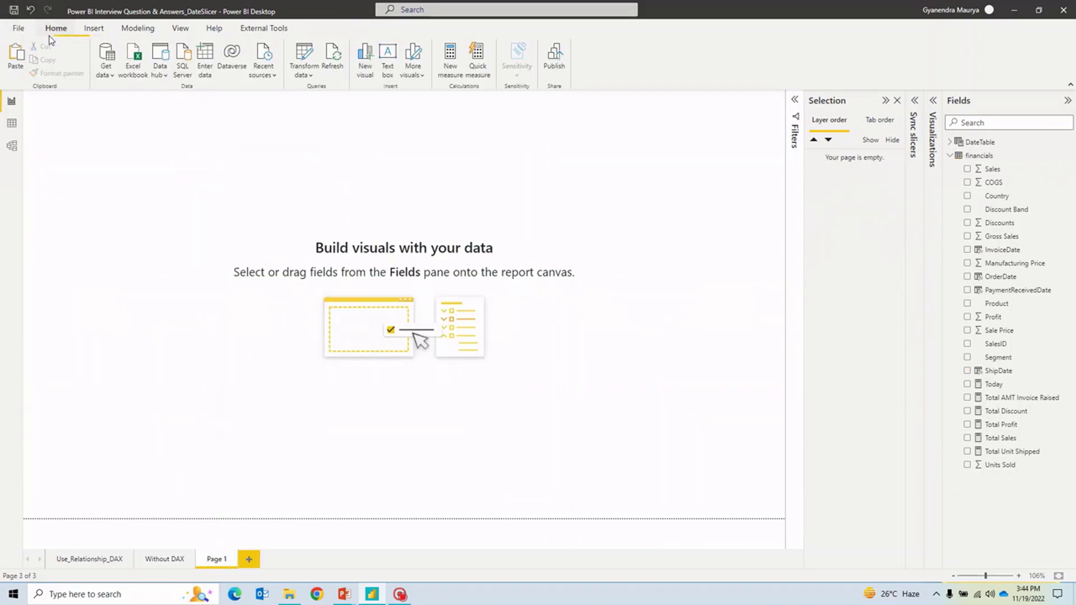
left_click(16, 61)
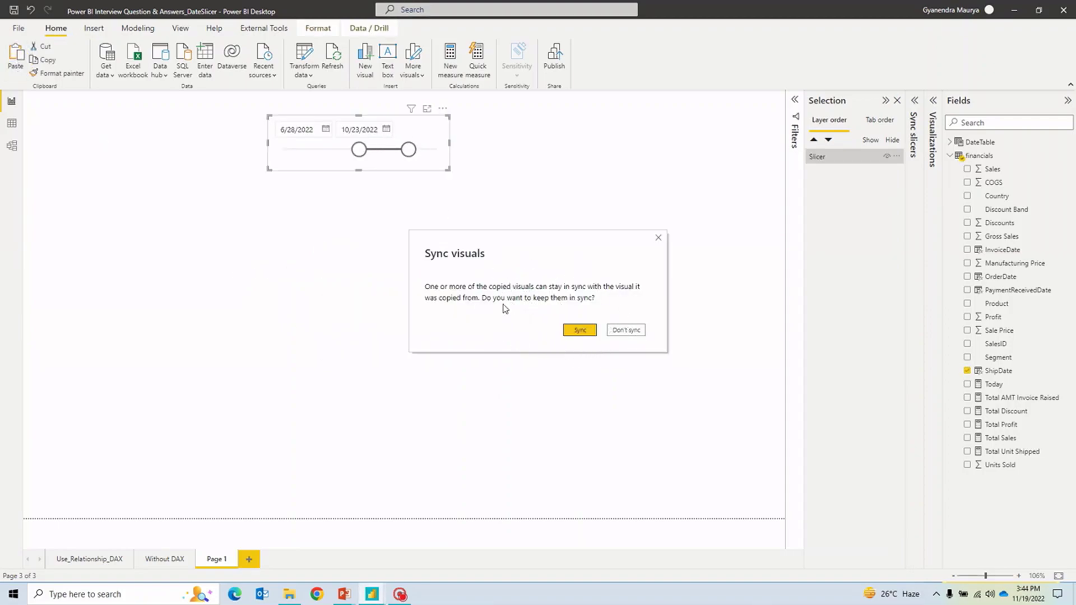
left_click(628, 330)
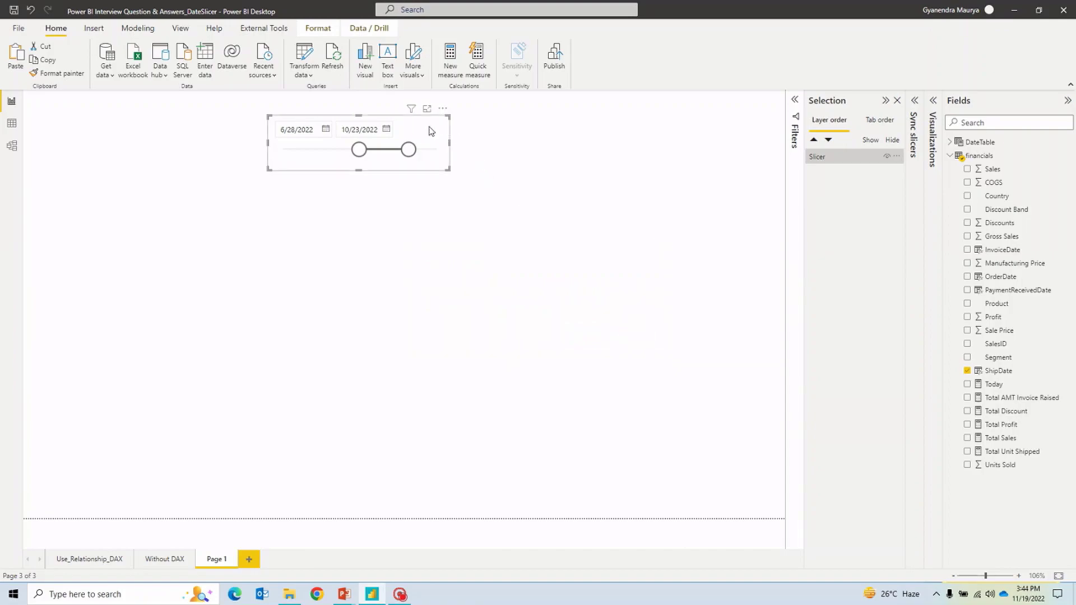
Expand the Sync slicers pane and widen the pasted slicer's range on Page 1 to 1/3/2022 through 1/1/2023
left_click(915, 100)
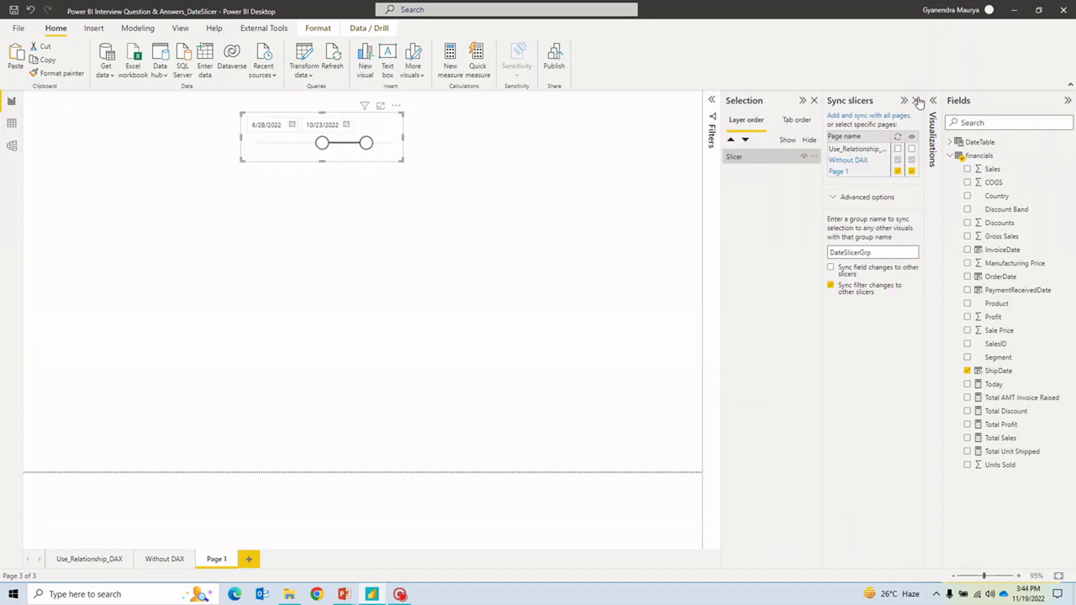
left_click(406, 206)
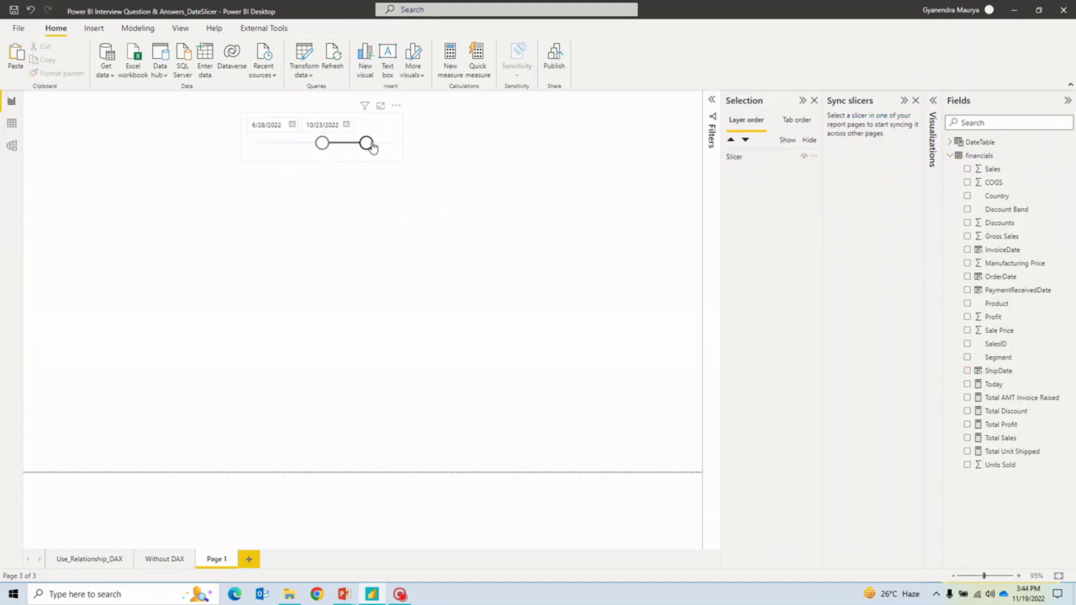
left_click_drag(322, 144, 255, 144)
left_click_drag(367, 143, 392, 143)
Set the Date slicer on Without DAX to 1/1/2022 through 7/12/2022 and check the slicer on Page 1
left_click(159, 562)
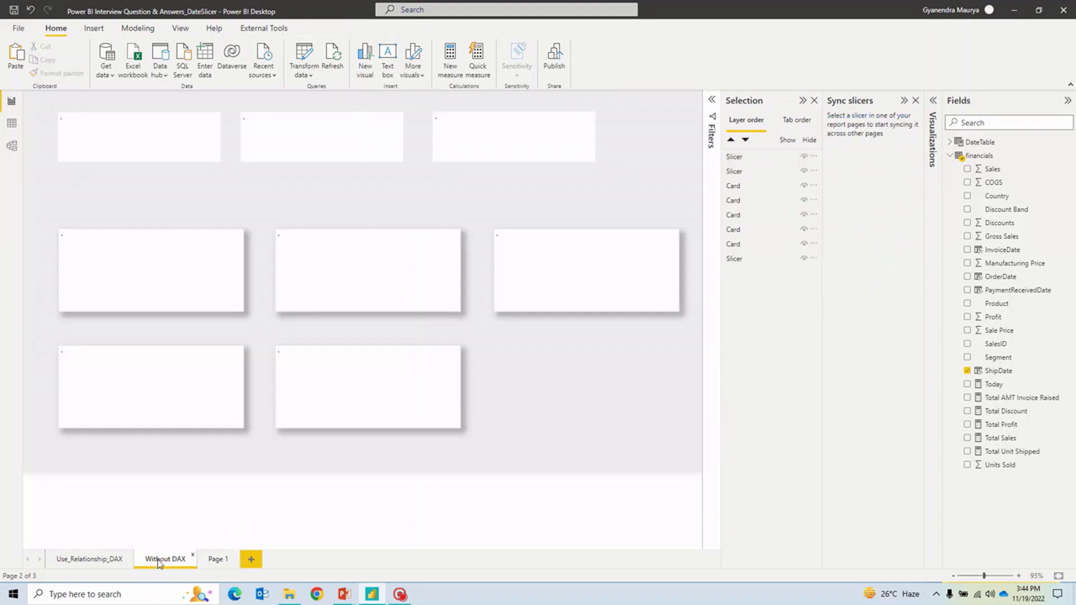
left_click_drag(148, 143, 70, 148)
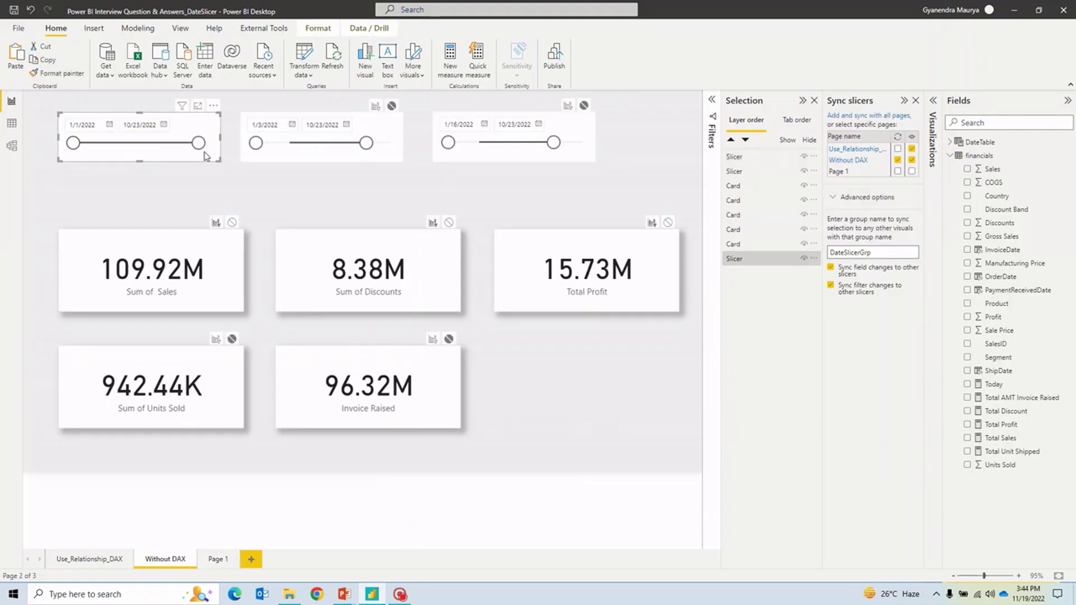
left_click_drag(198, 143, 157, 151)
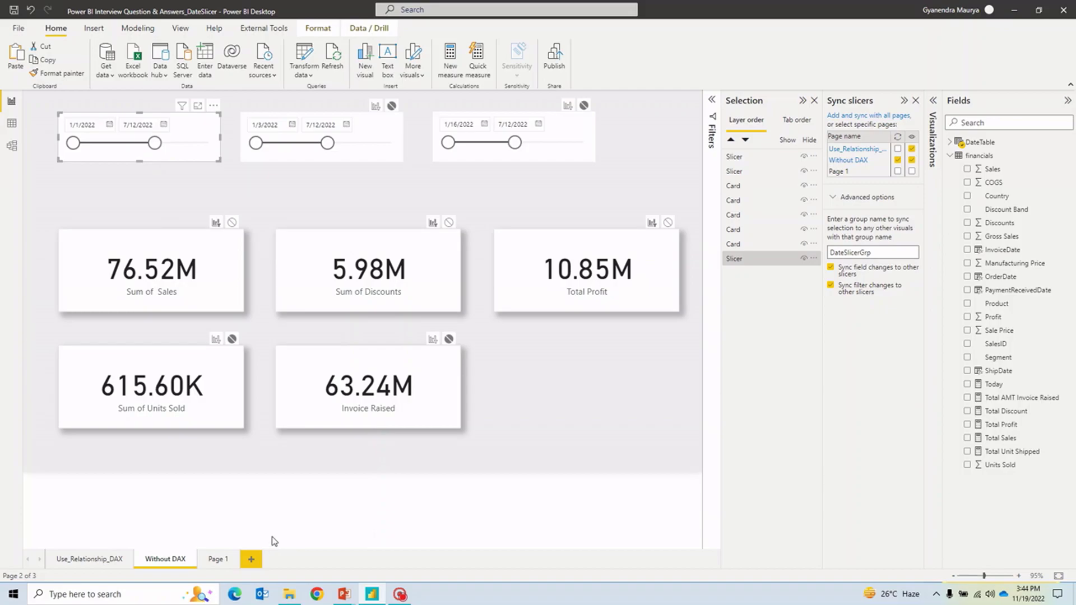
left_click(223, 561)
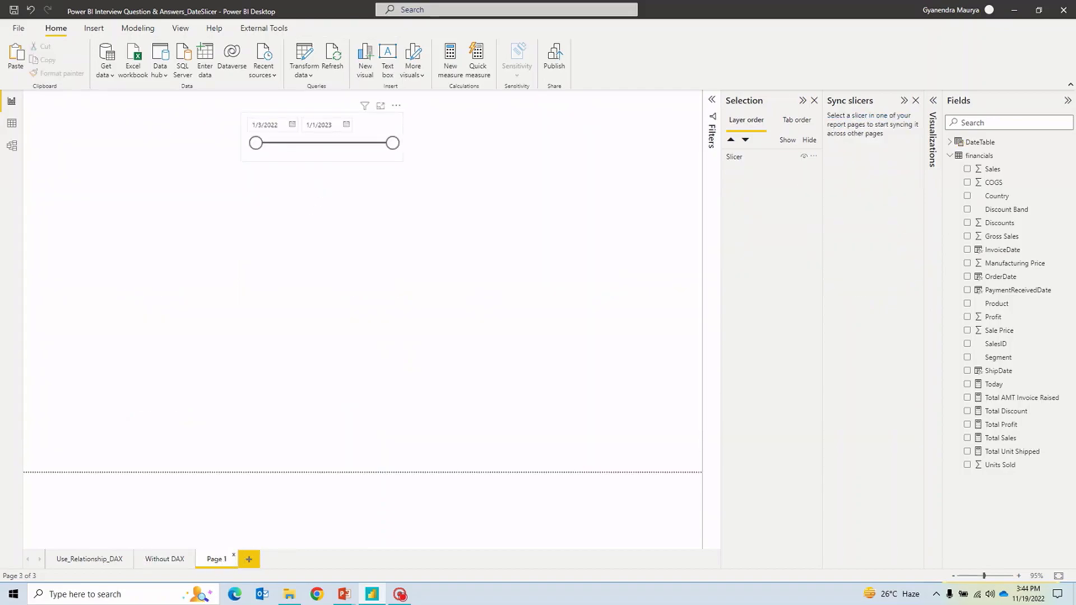
Copy the Date slicer's sync group name and assign the Page 1 slicer to the same group, DateSlicerGrp
left_click(154, 557)
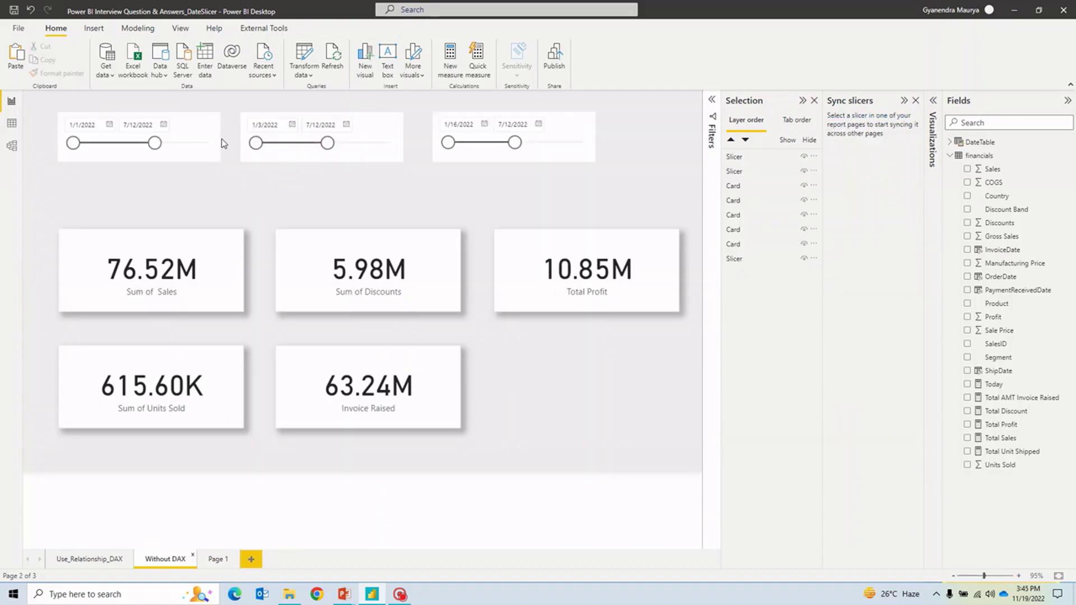
left_click(202, 131)
double_click(835, 253)
key("ctrl+c")
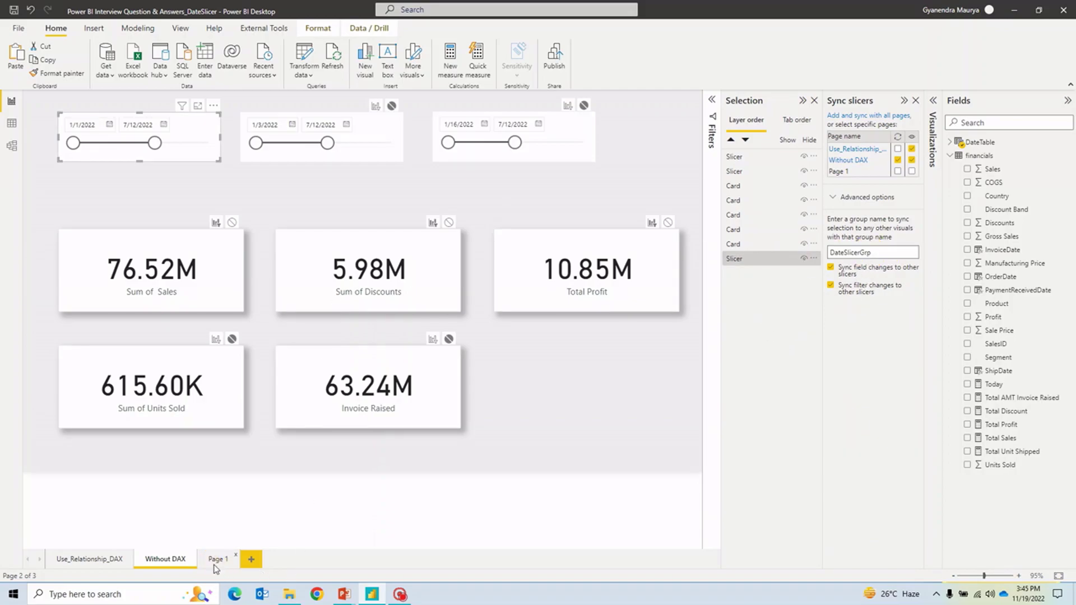
left_click(217, 560)
left_click(353, 129)
left_click(866, 252)
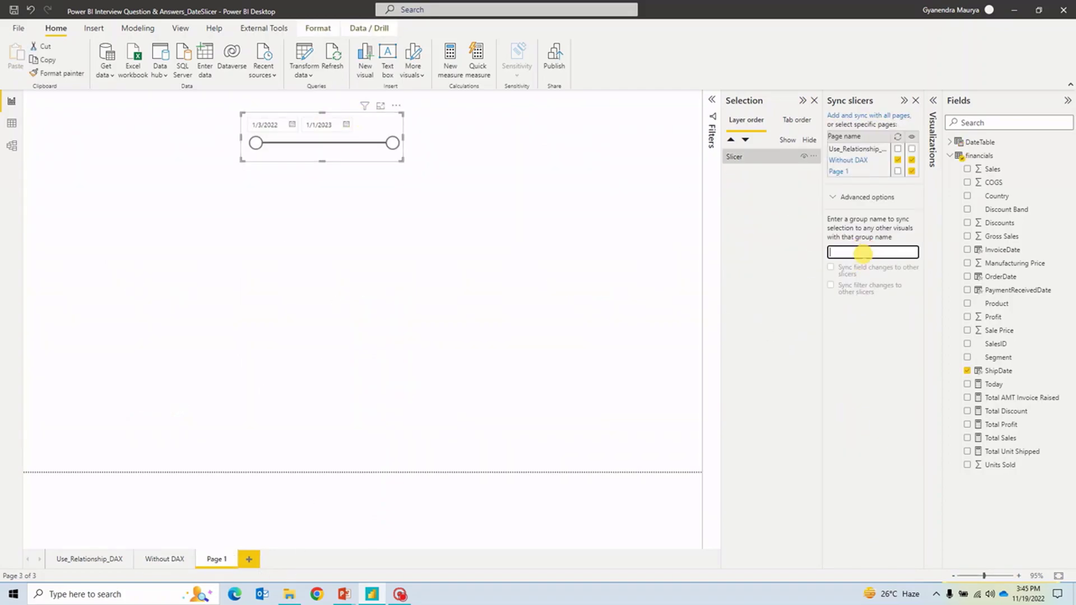
key("ctrl+v")
left_click(829, 268)
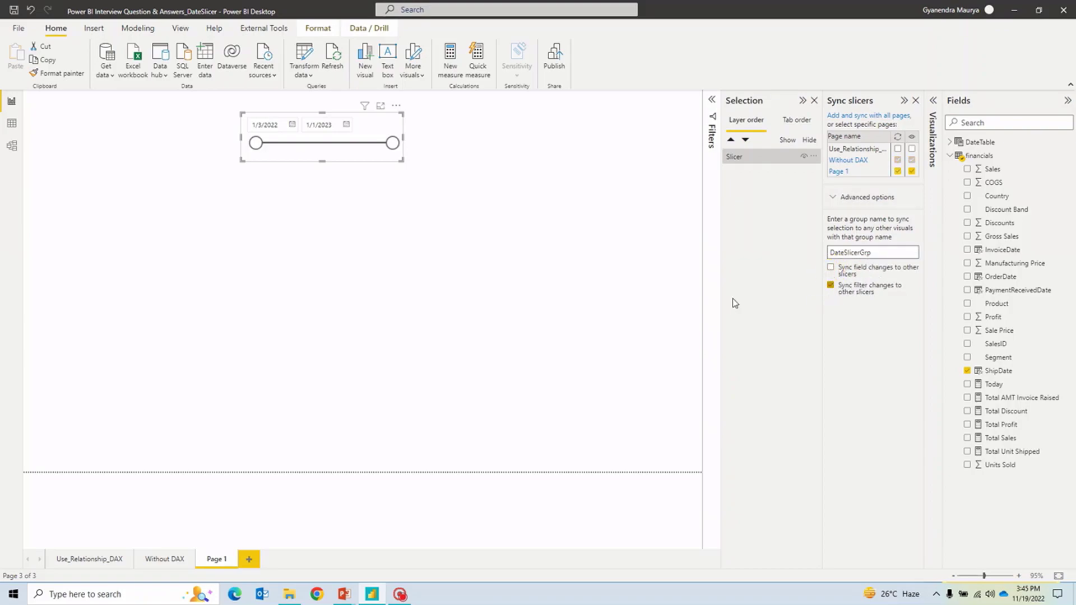
left_click(439, 185)
Test the sync by changing the start date alternately on Page 1 and Without DAX to 9/5/2022, 3/24/2022, 6/18/2022 and 10/2/2022
left_click_drag(255, 143, 348, 144)
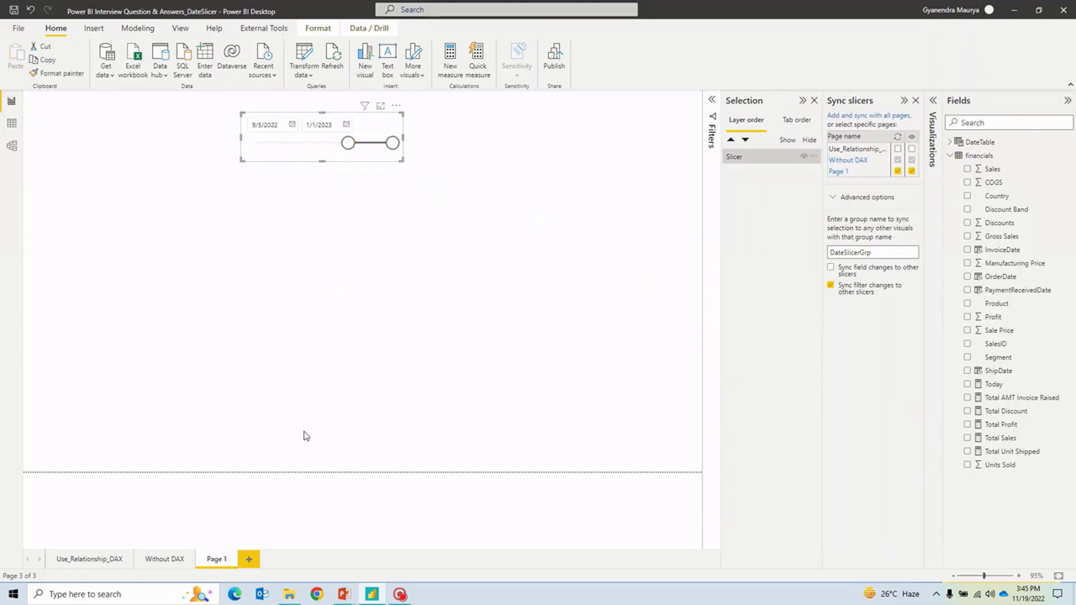
left_click(164, 559)
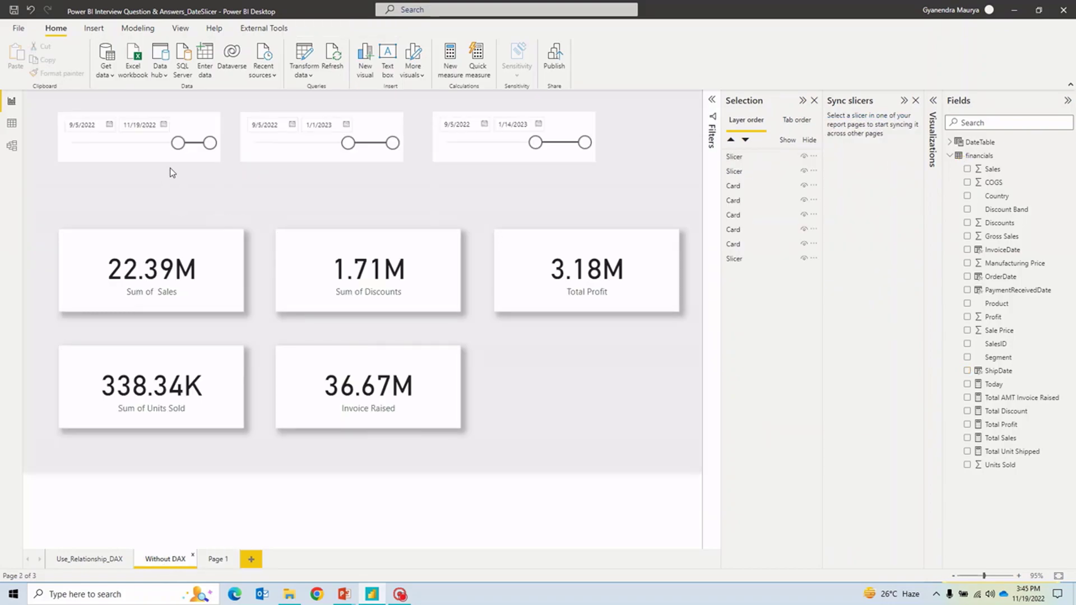
left_click_drag(178, 142, 108, 144)
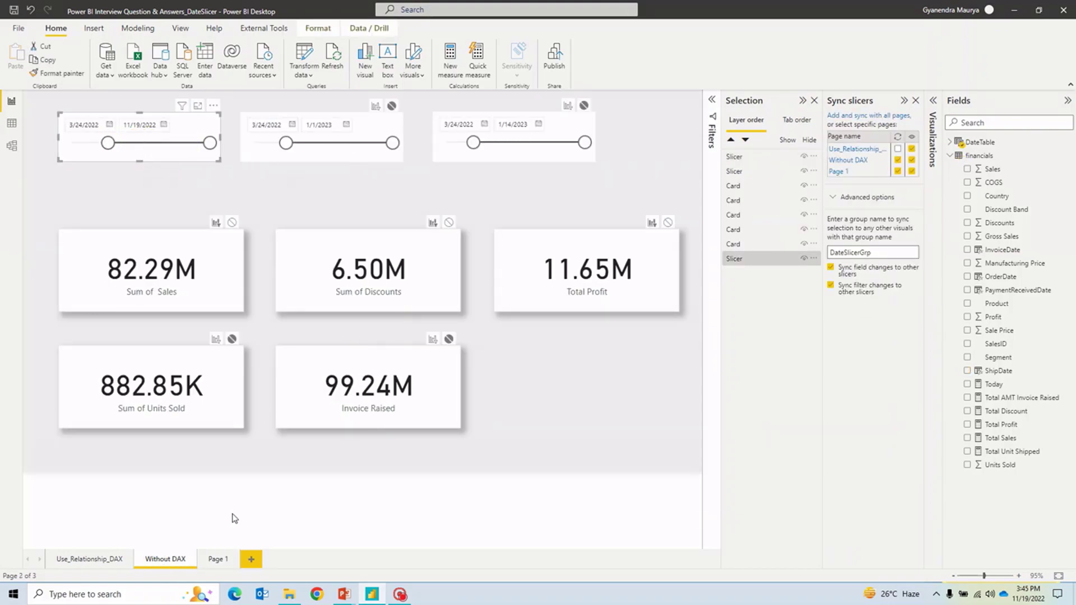
left_click(220, 558)
left_click_drag(286, 144, 318, 143)
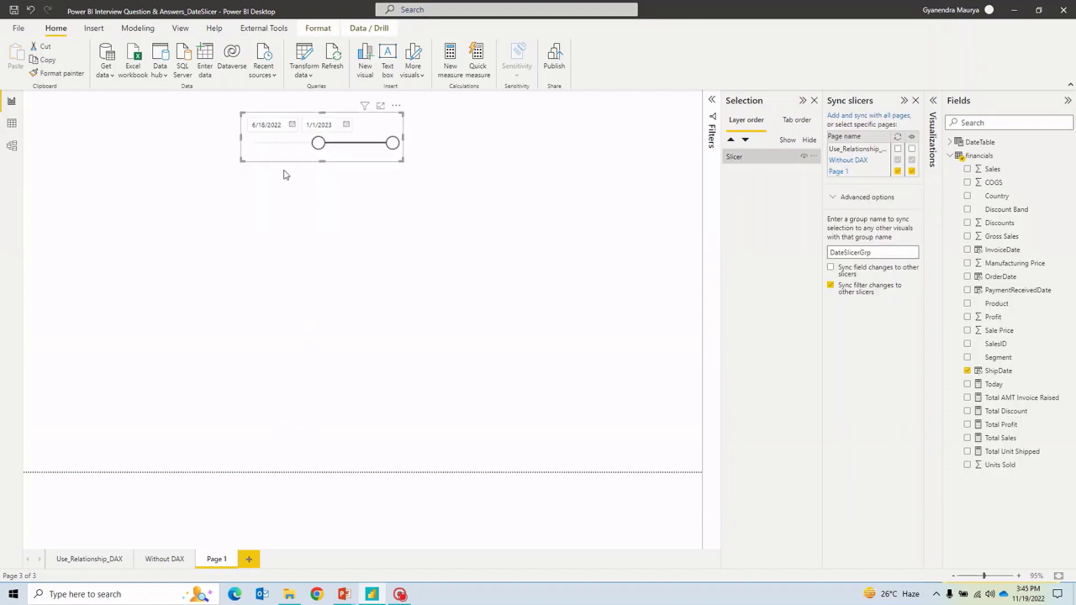
left_click(163, 559)
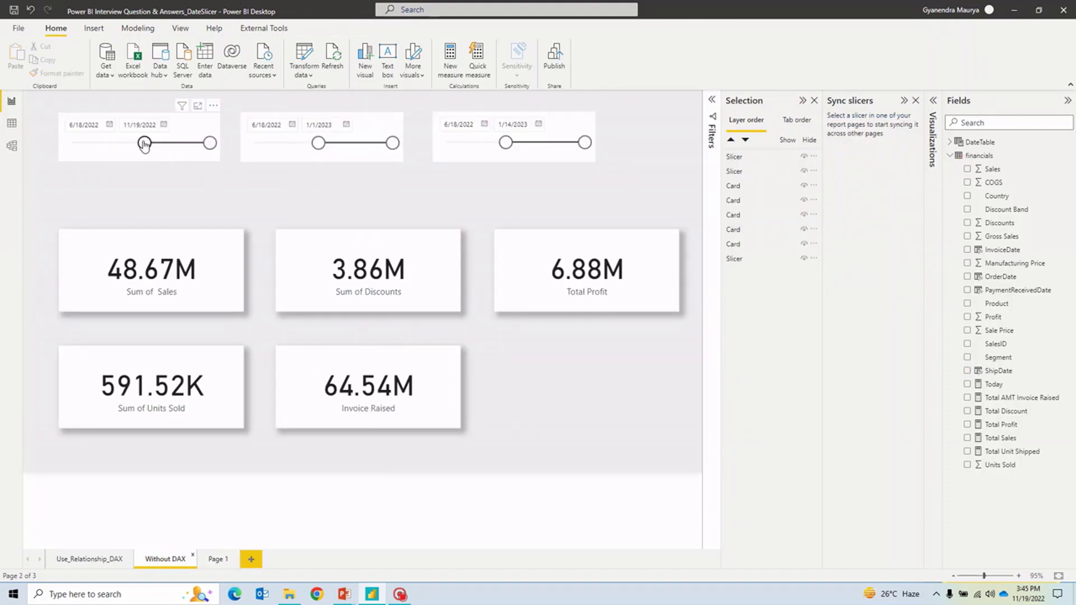
left_click_drag(144, 144, 189, 143)
left_click(216, 558)
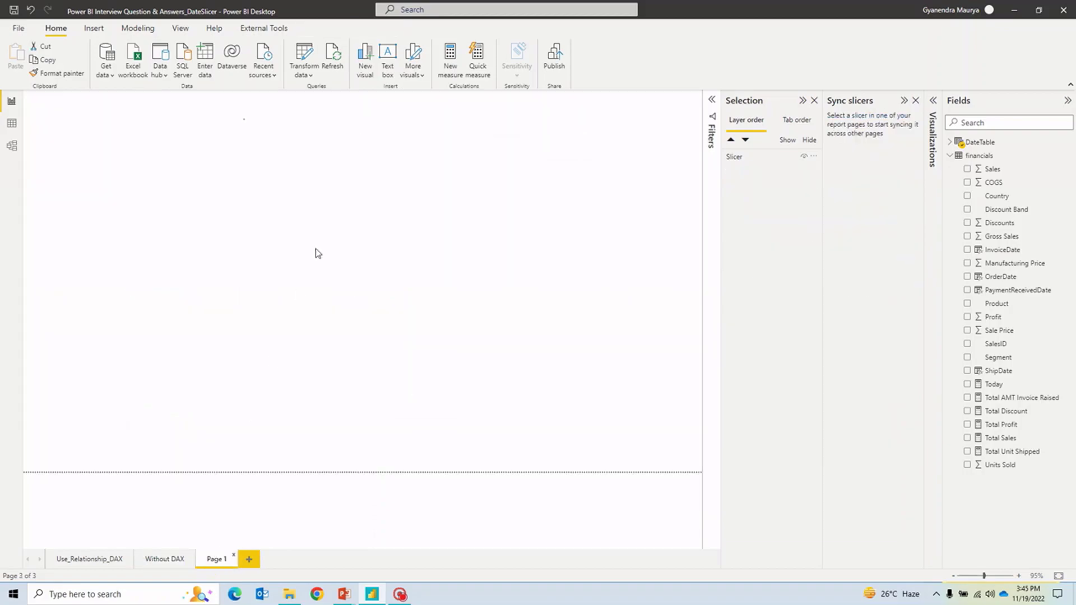
left_click(164, 559)
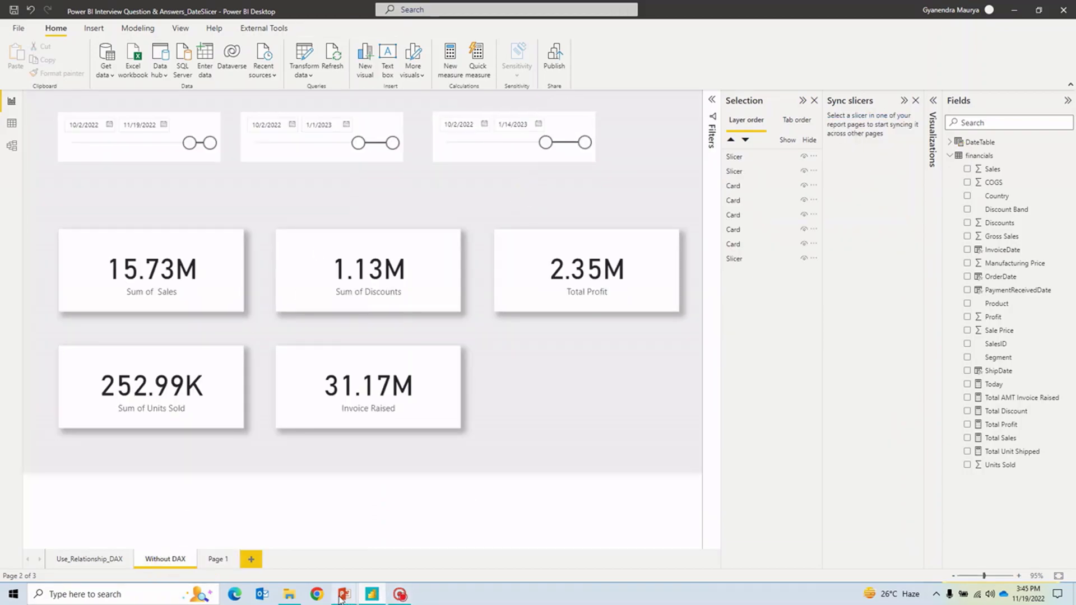
Switch to the PowerPoint slide show with the Handling Date Slicer in Power BI report questions
mouse_move(344, 595)
left_click(395, 524)
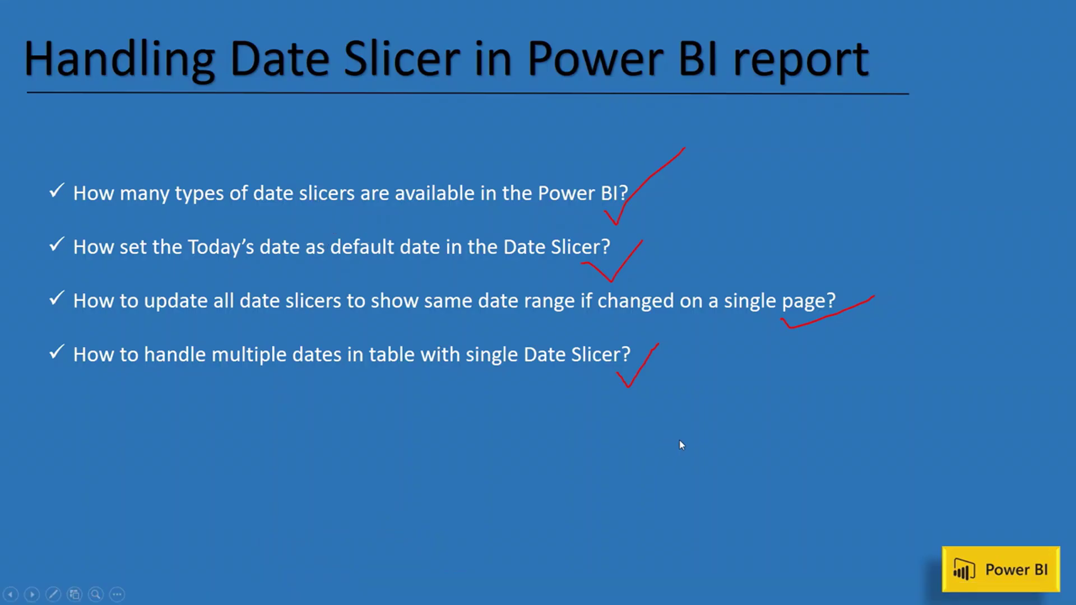